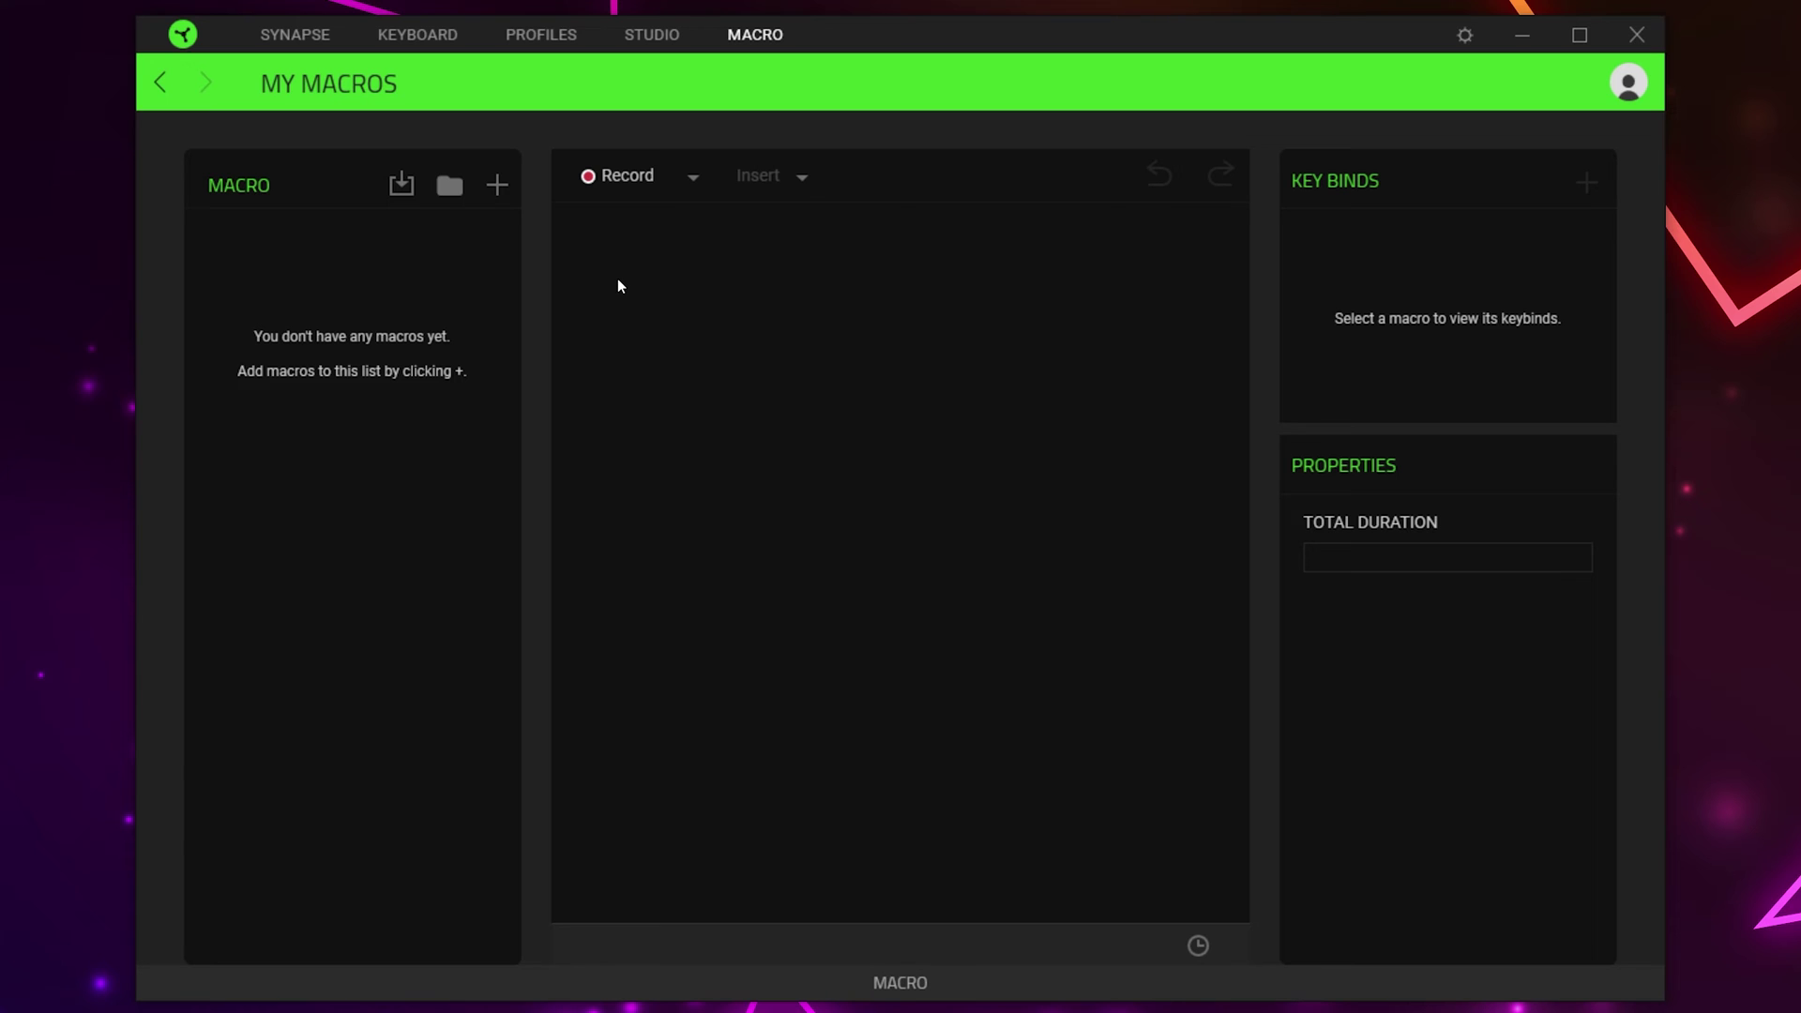
Create a new, blank macro from the Macro panel on the My Macros page.
left_click(497, 186)
Rename the new macro to 'Rapid Fire'.
left_click(268, 235)
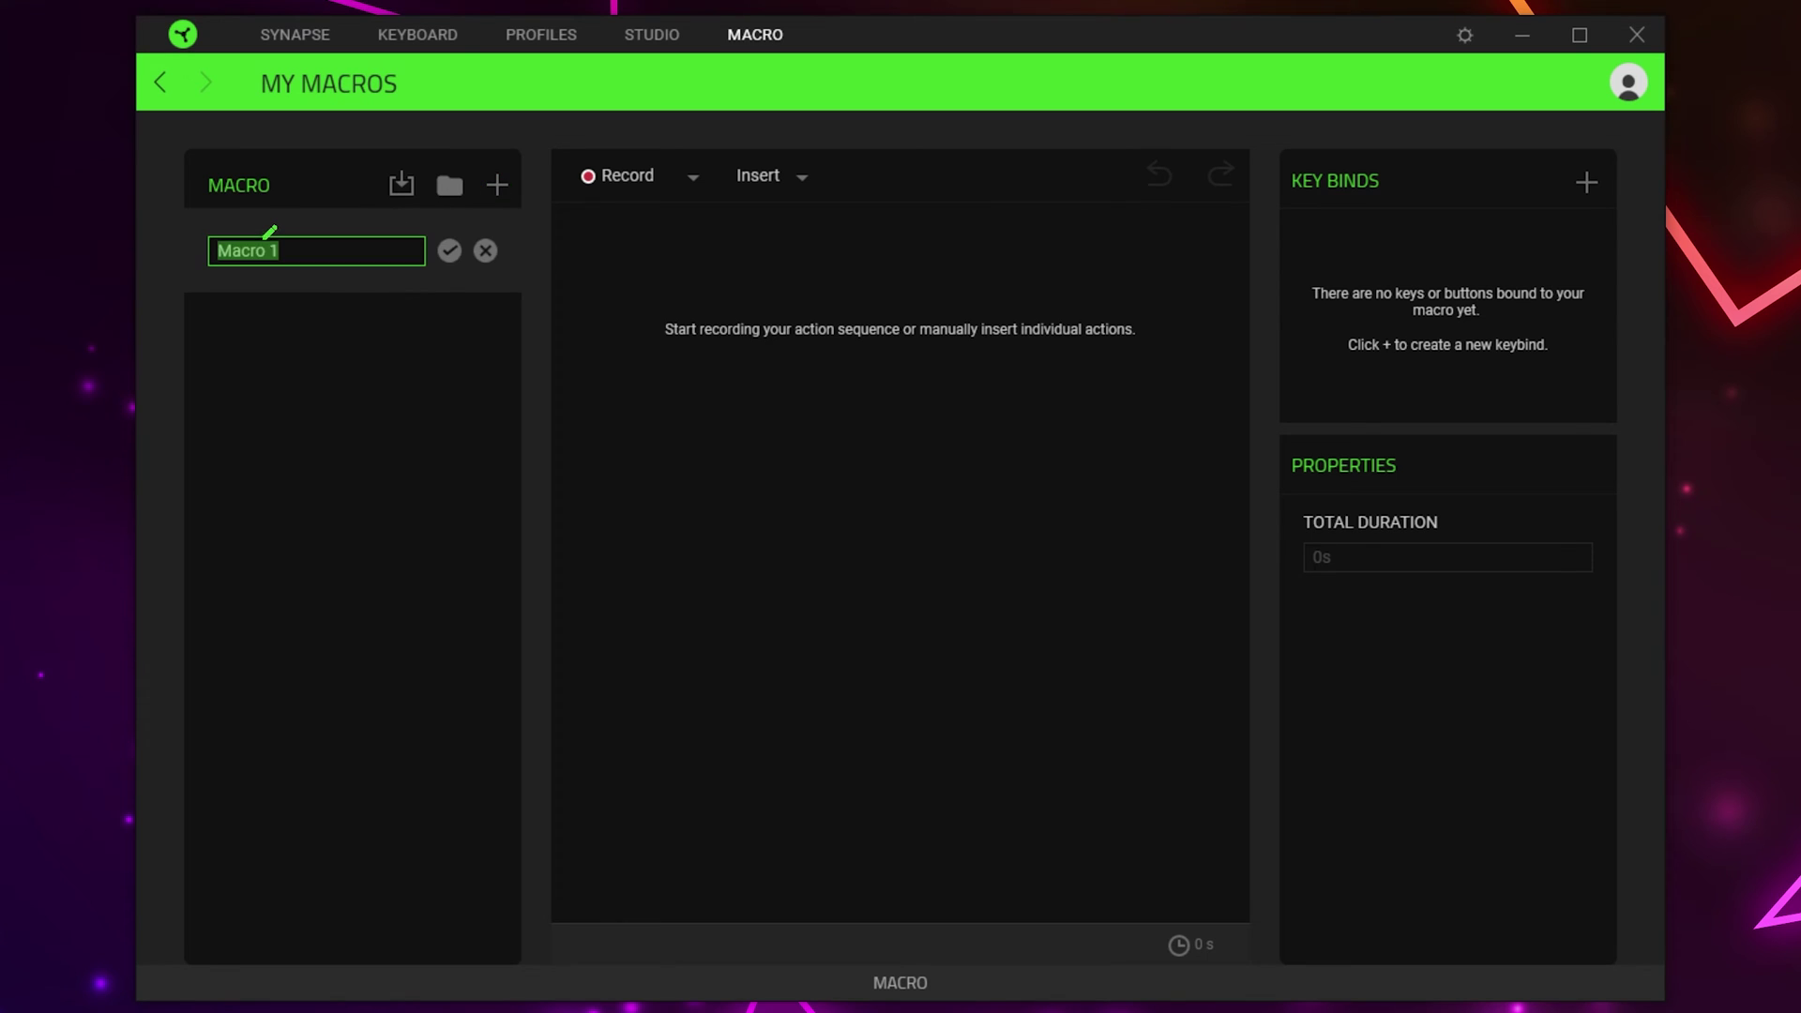
type("Rapid Fire")
left_click(443, 255)
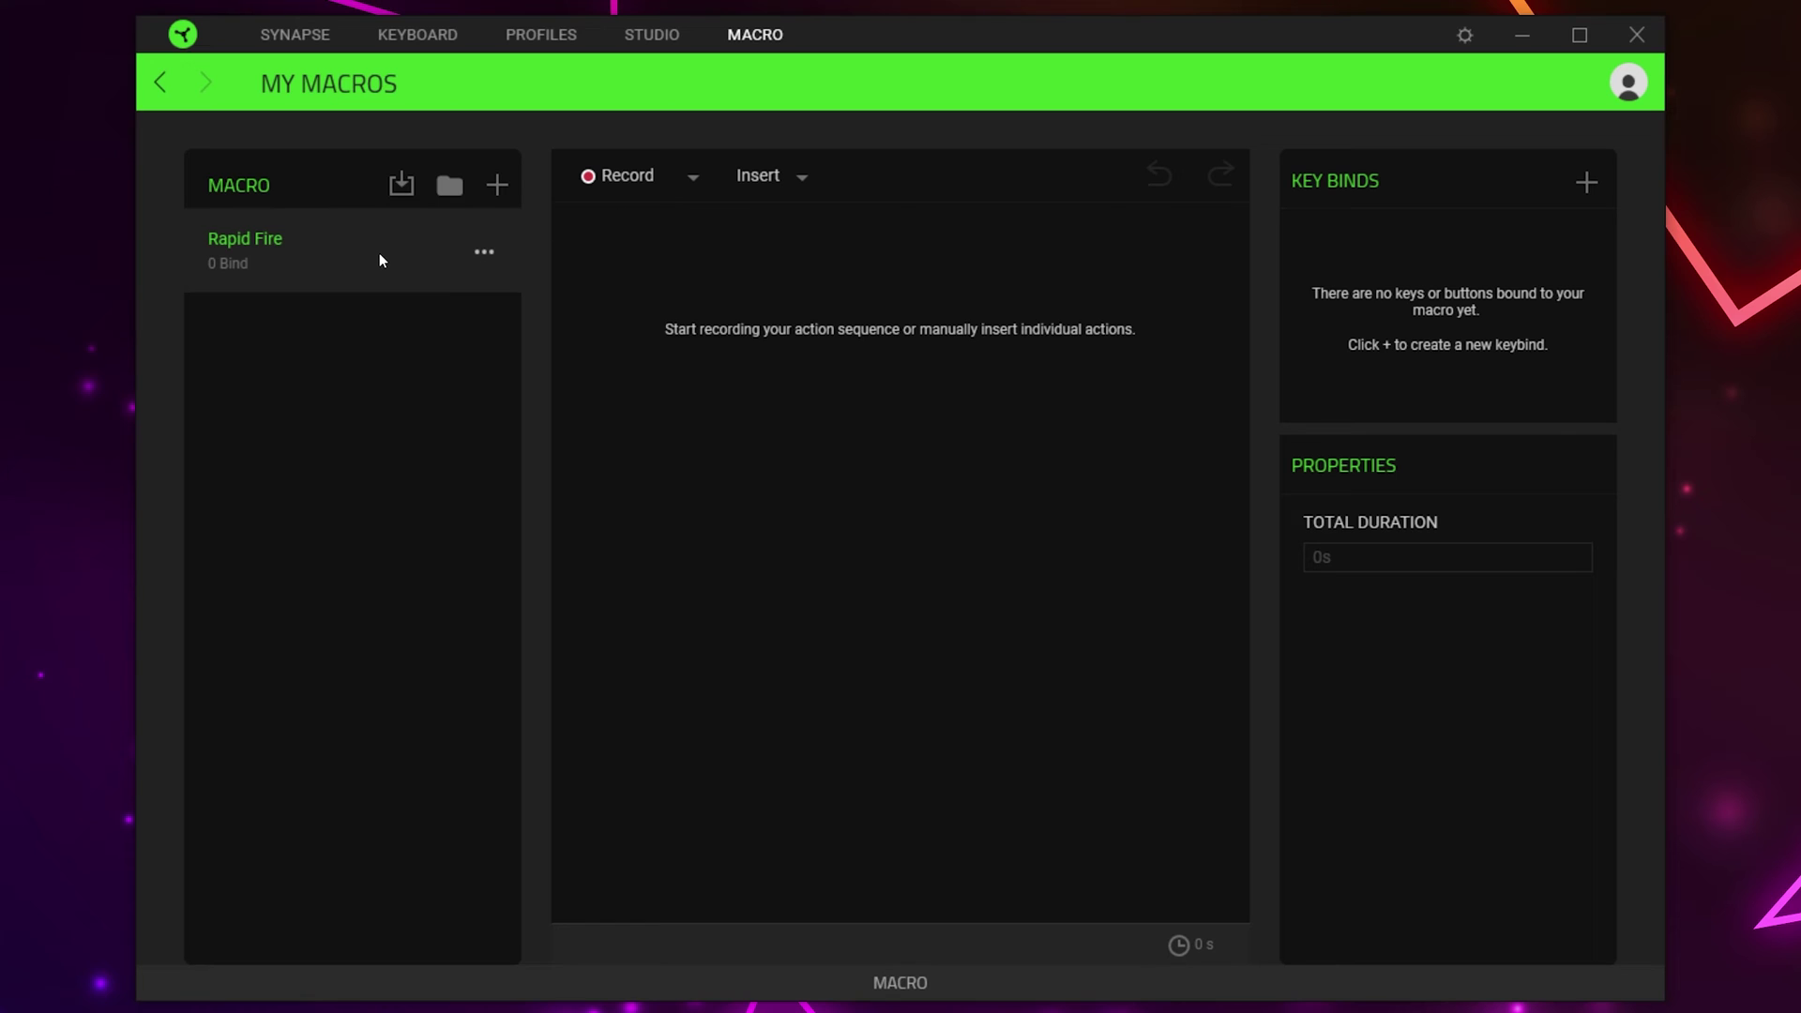
Record a single left mouse click into the Rapid Fire macro.
left_click(617, 182)
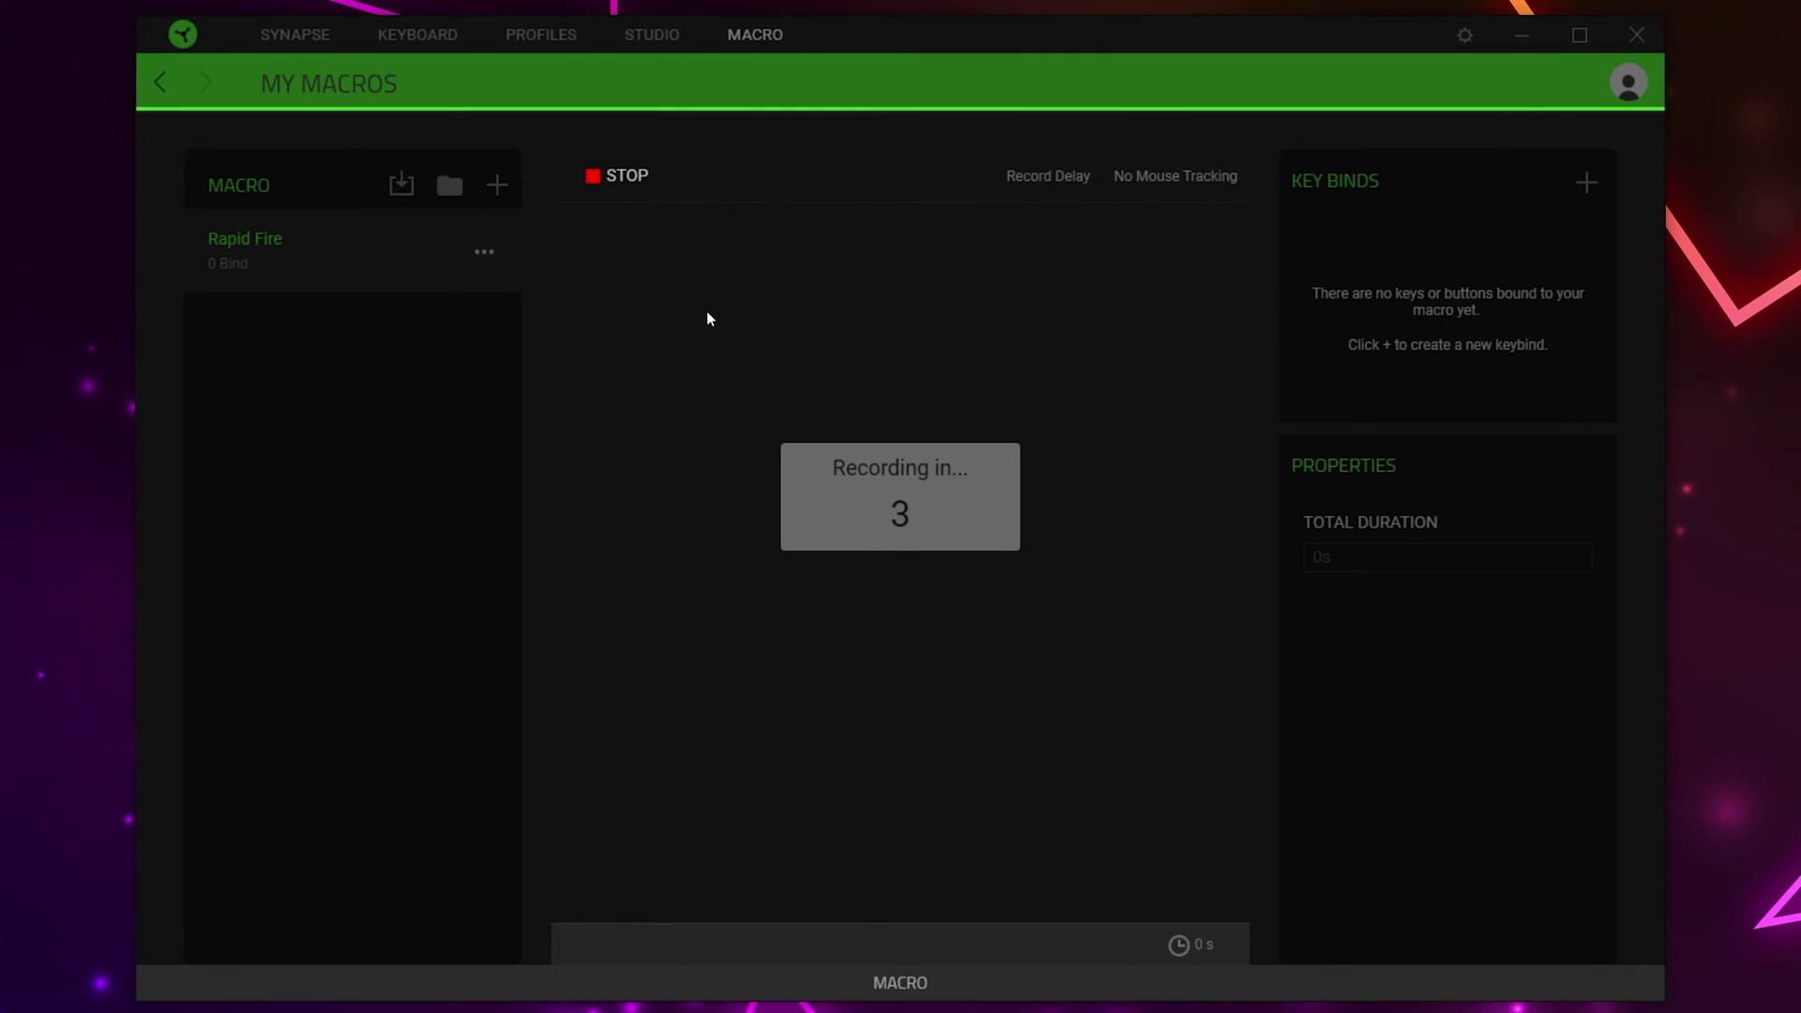
left_click(760, 394)
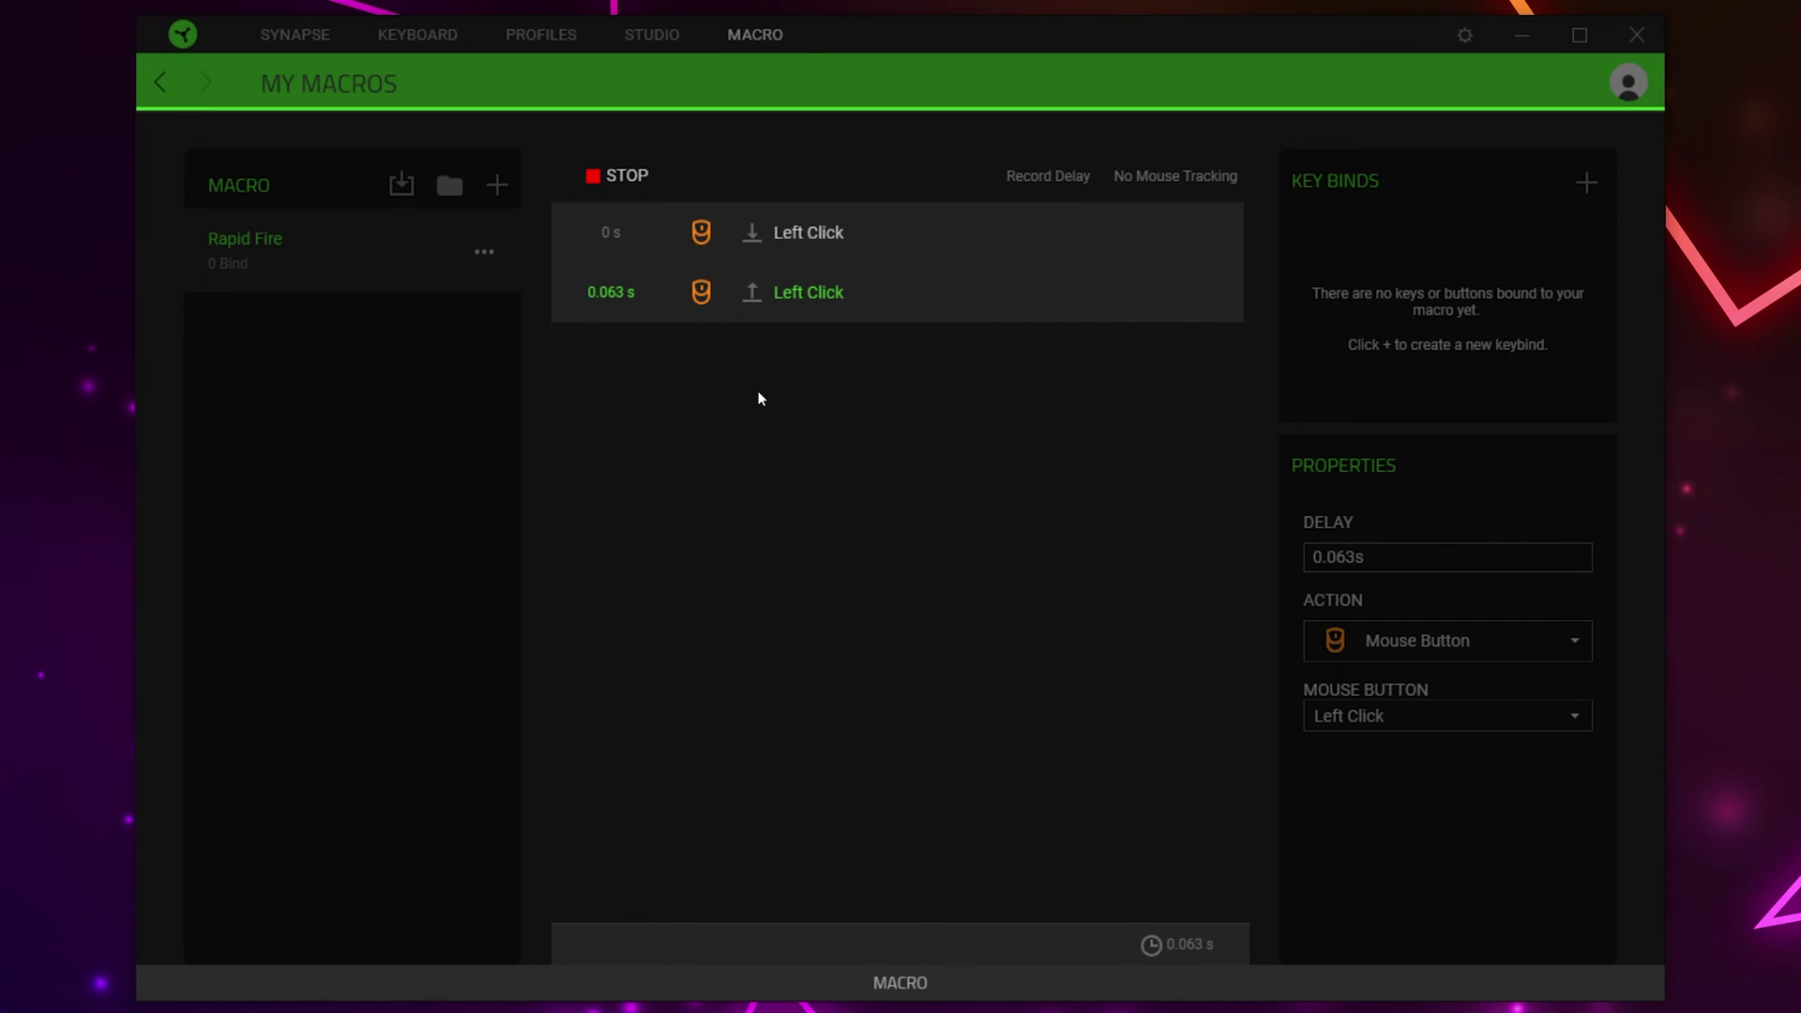
left_click(613, 178)
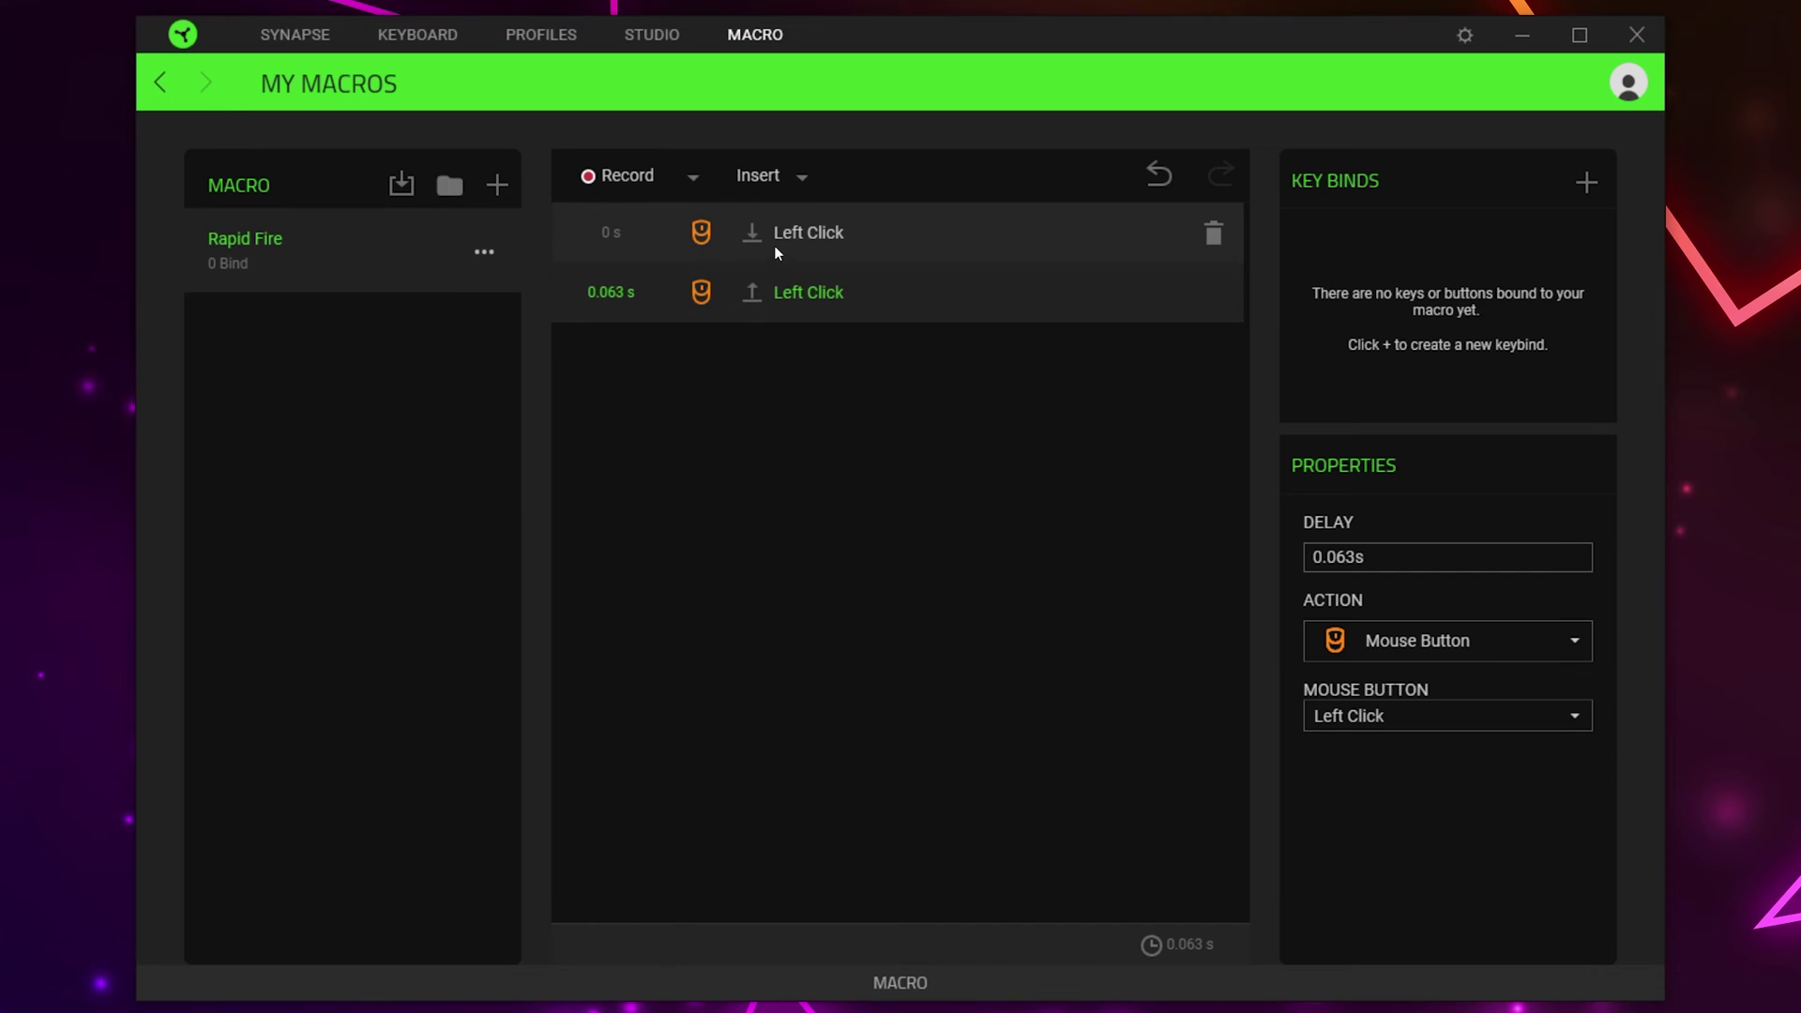
Set the first Left Click row's delay to 0.01 s and the second row's to 0.02 s.
left_click(612, 234)
left_click(1332, 558)
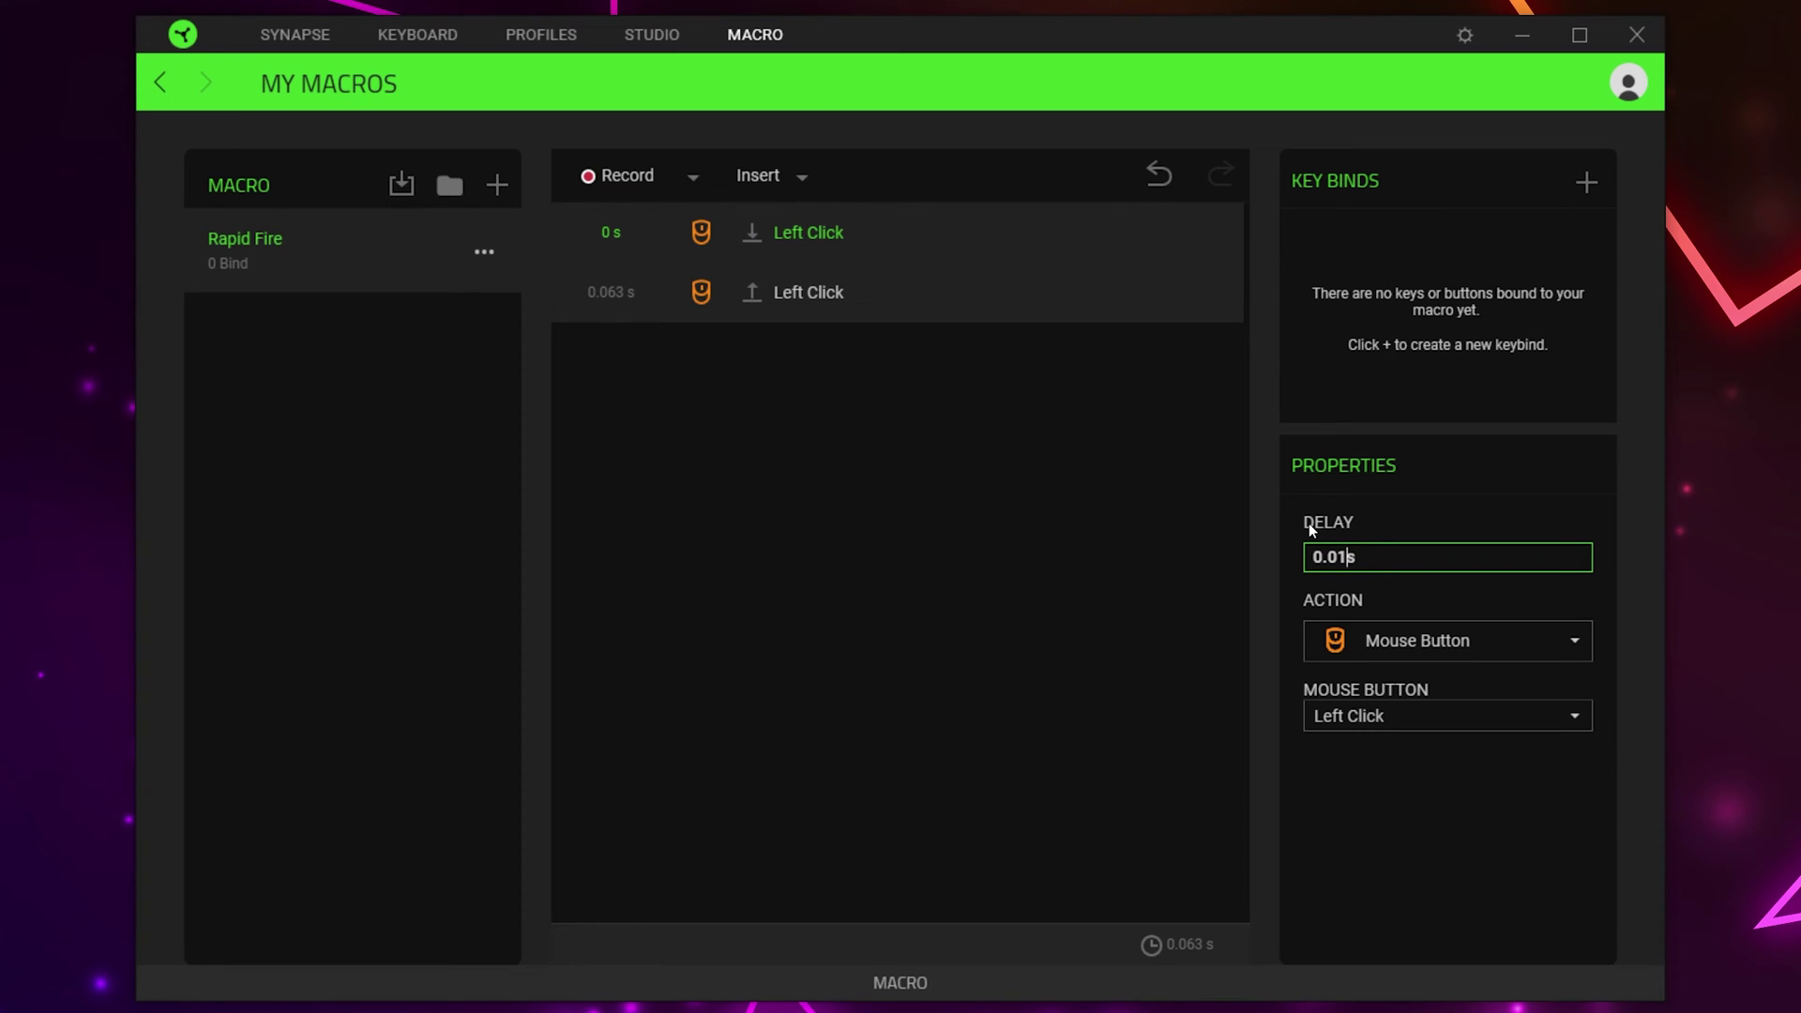
key("Return")
left_click(632, 296)
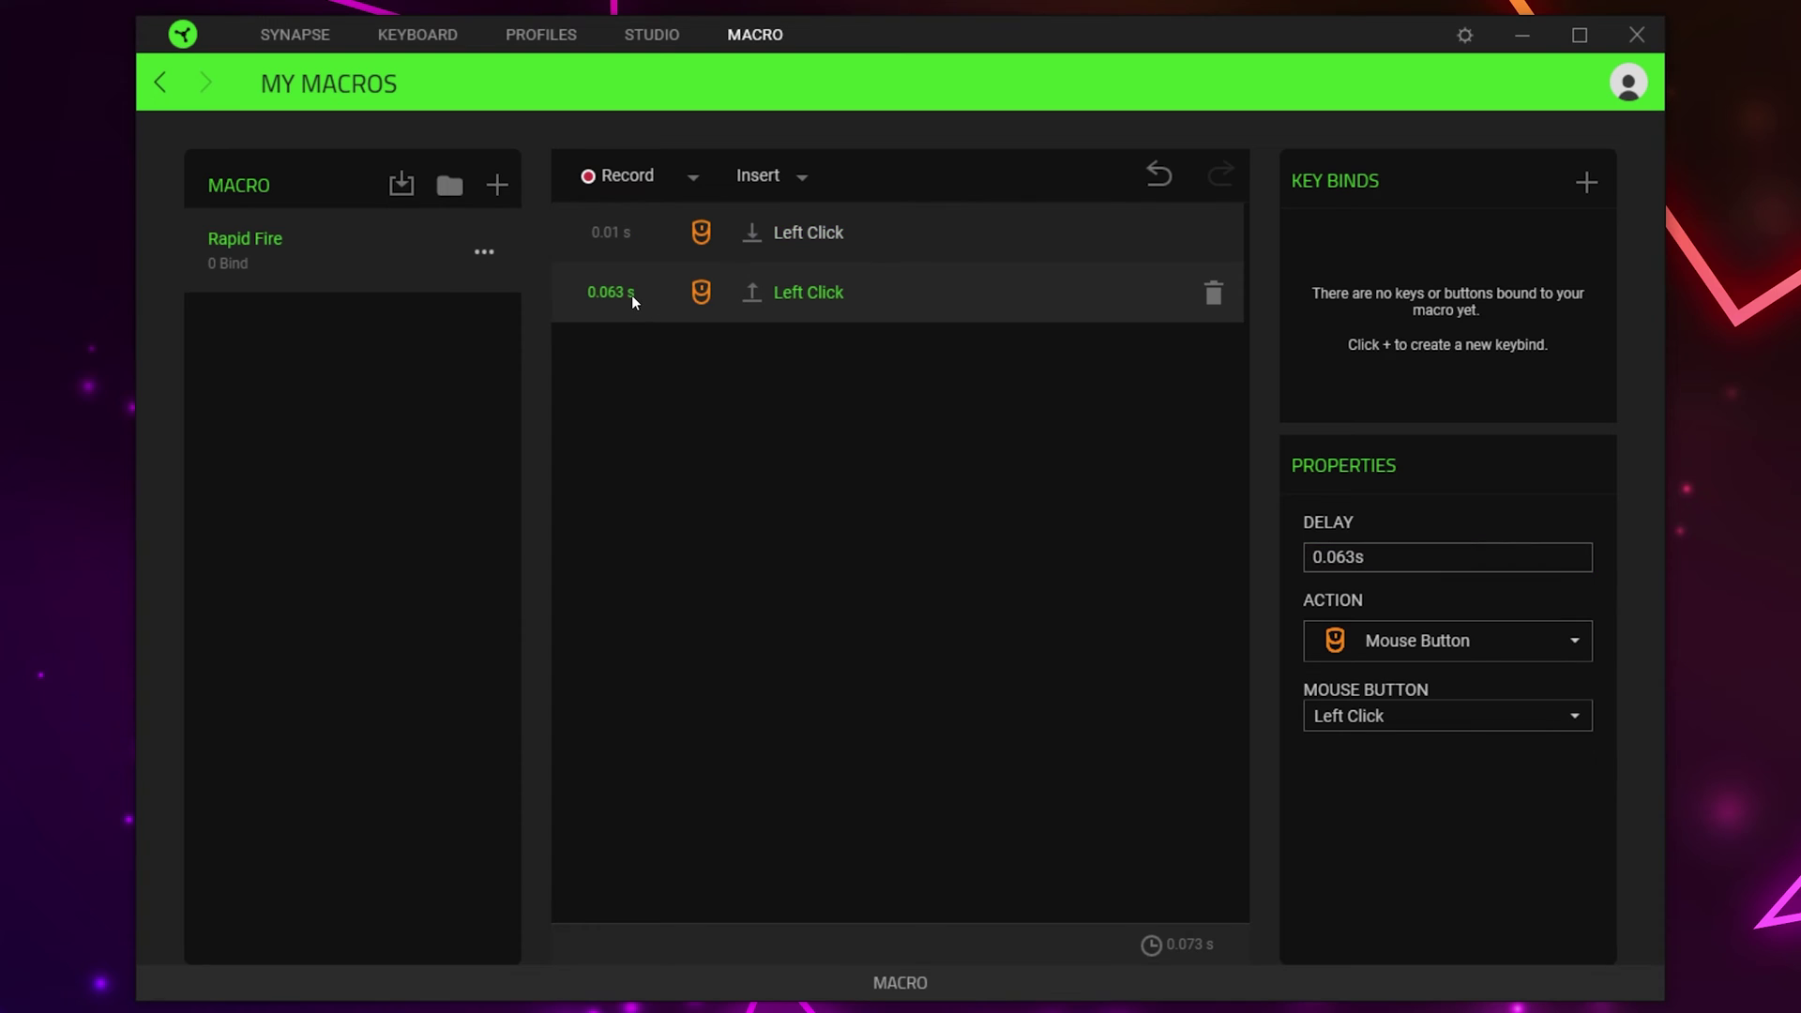
left_click(1374, 553)
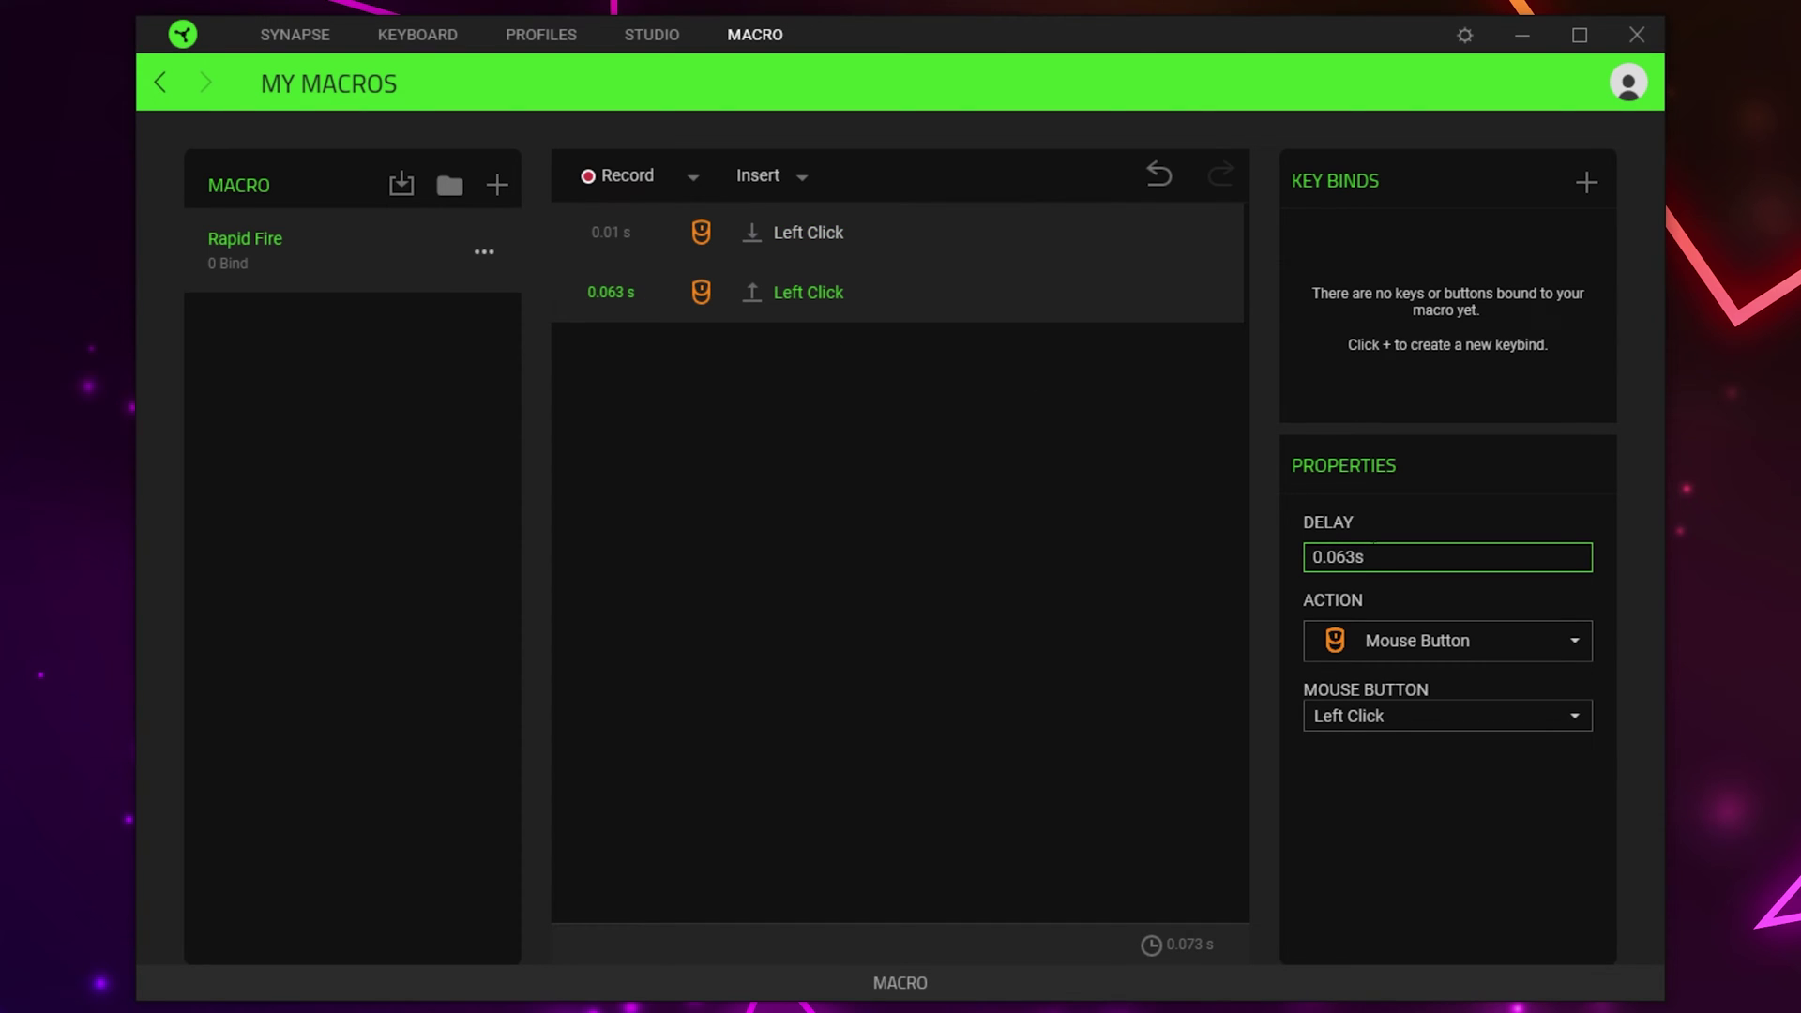
double_click(1387, 559)
type(".02")
key("Return")
left_click(1114, 507)
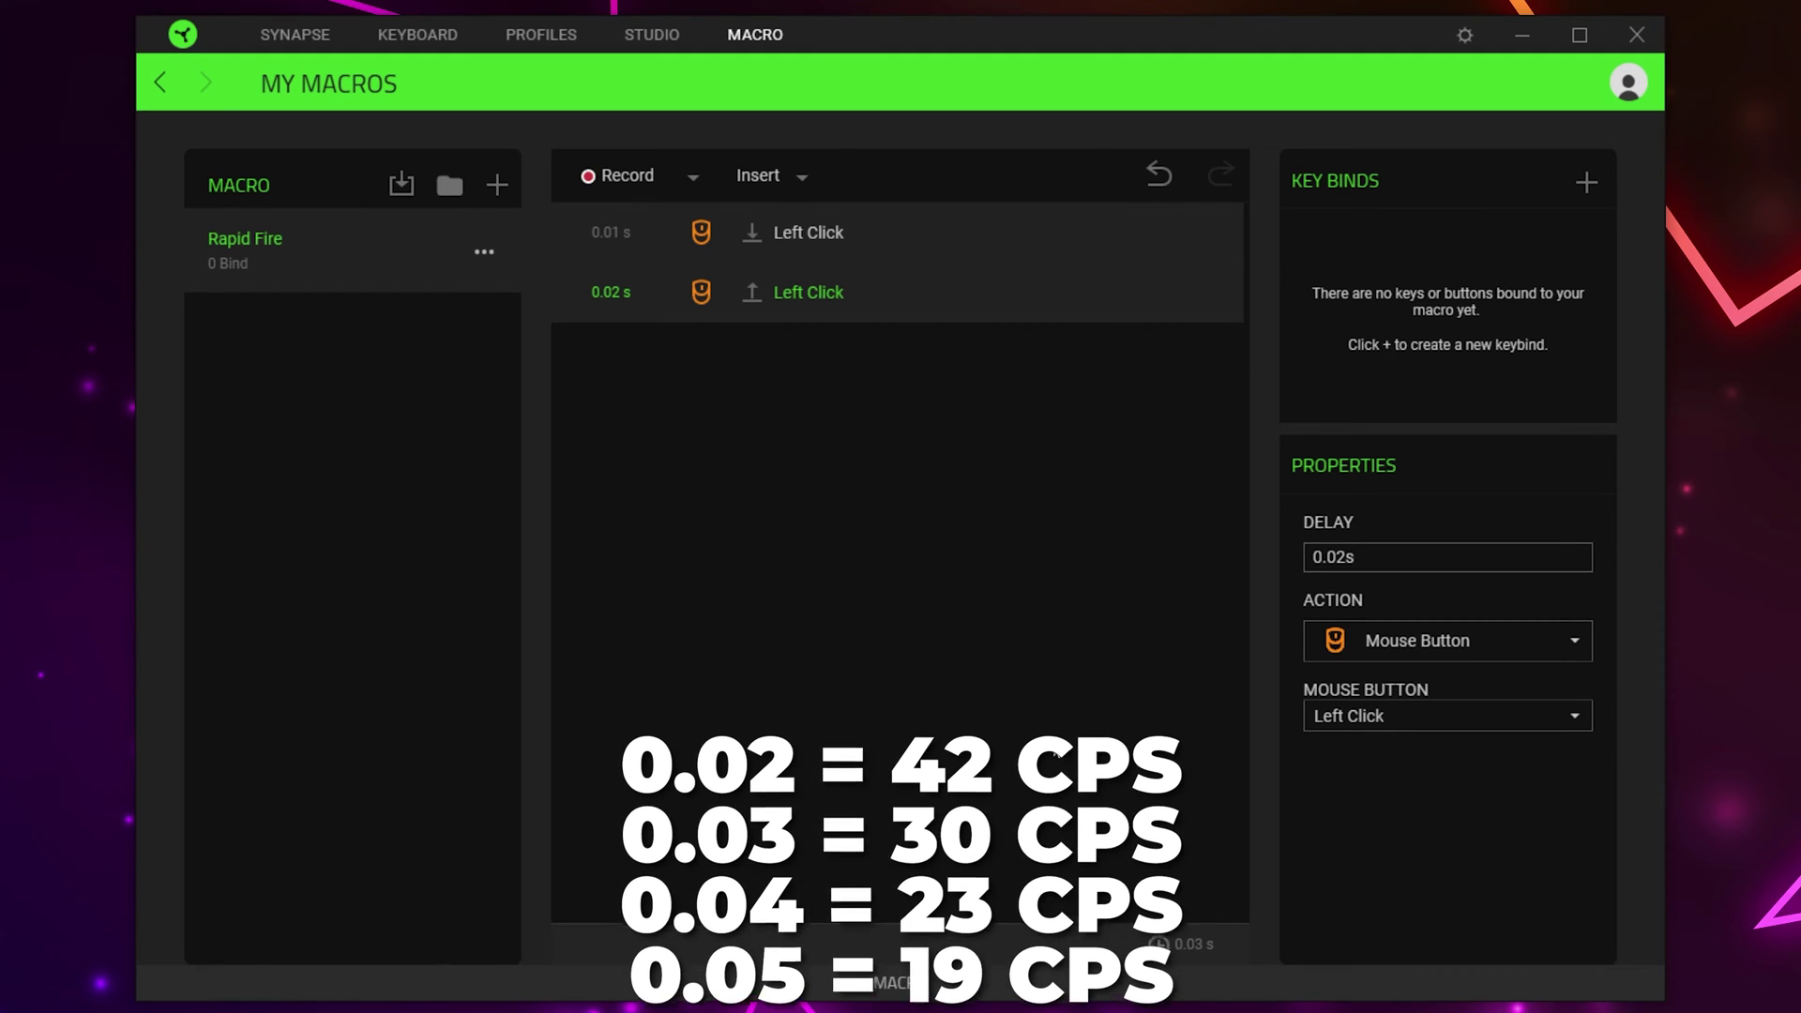
Bind Rapid Fire to Hypershift + Z on the Huntsman TE with 'Play while assigned key is pressed' playback, and save.
left_click(1587, 184)
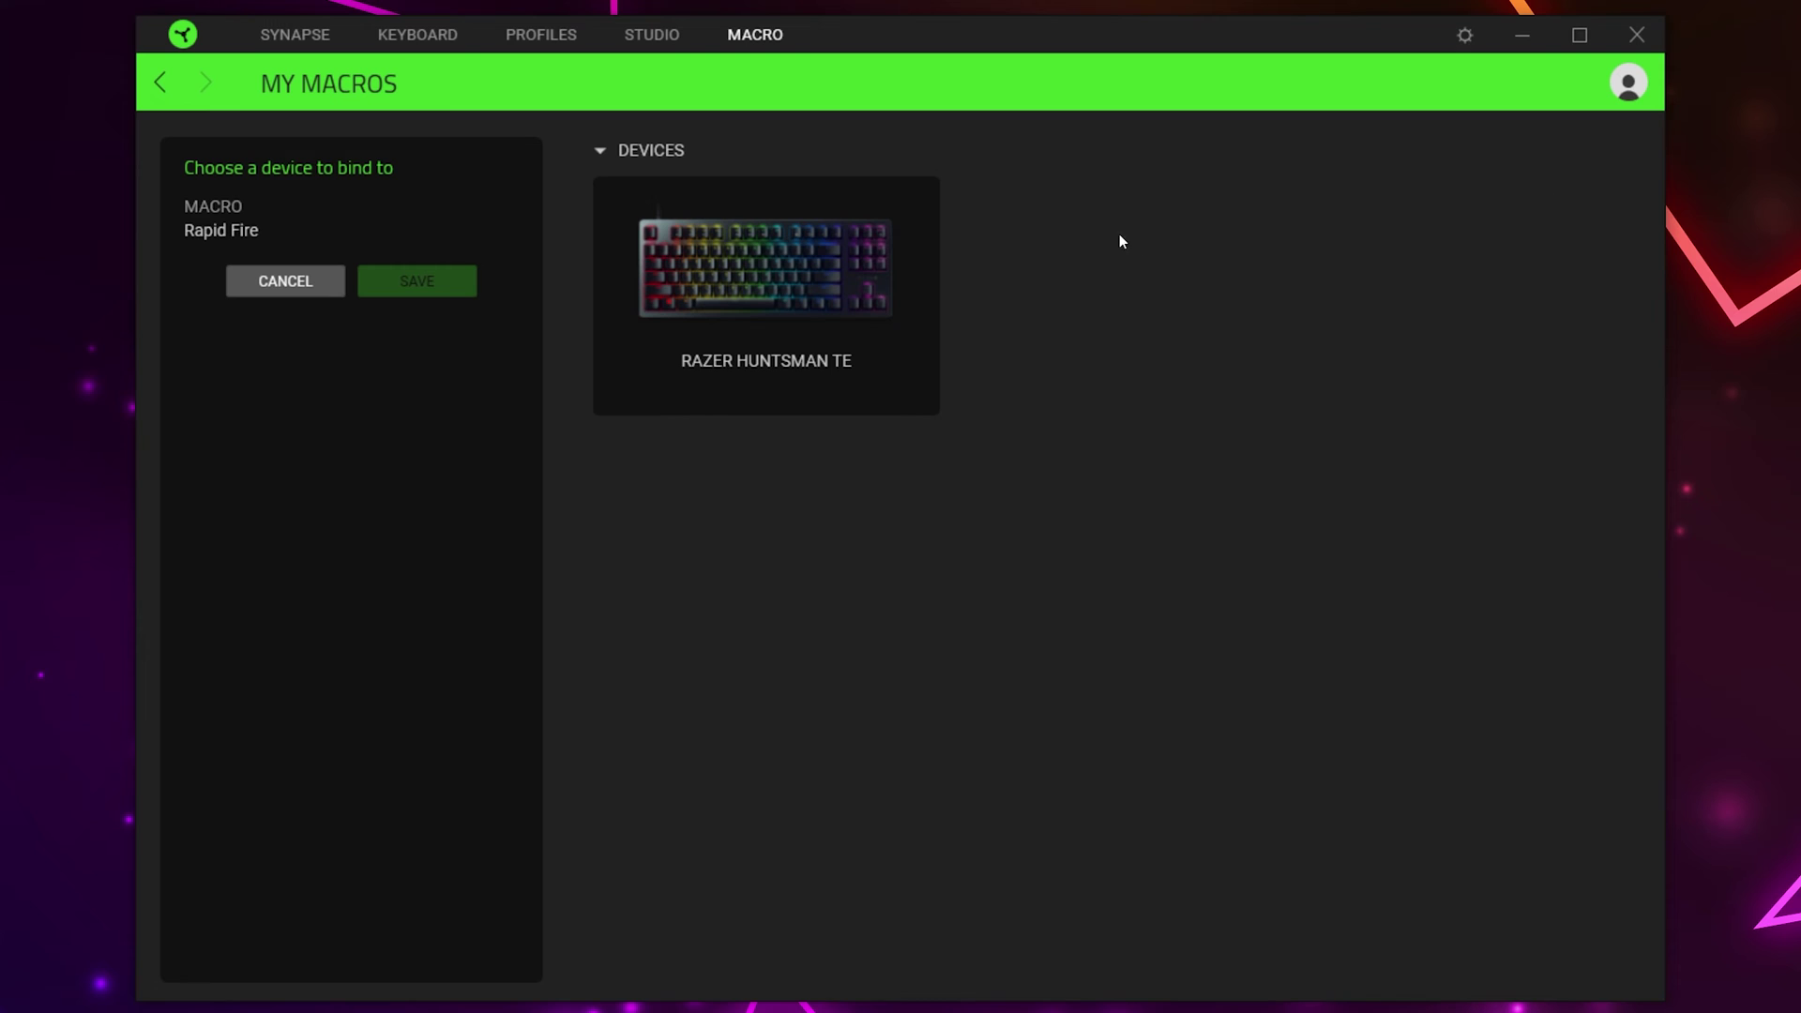
left_click(794, 256)
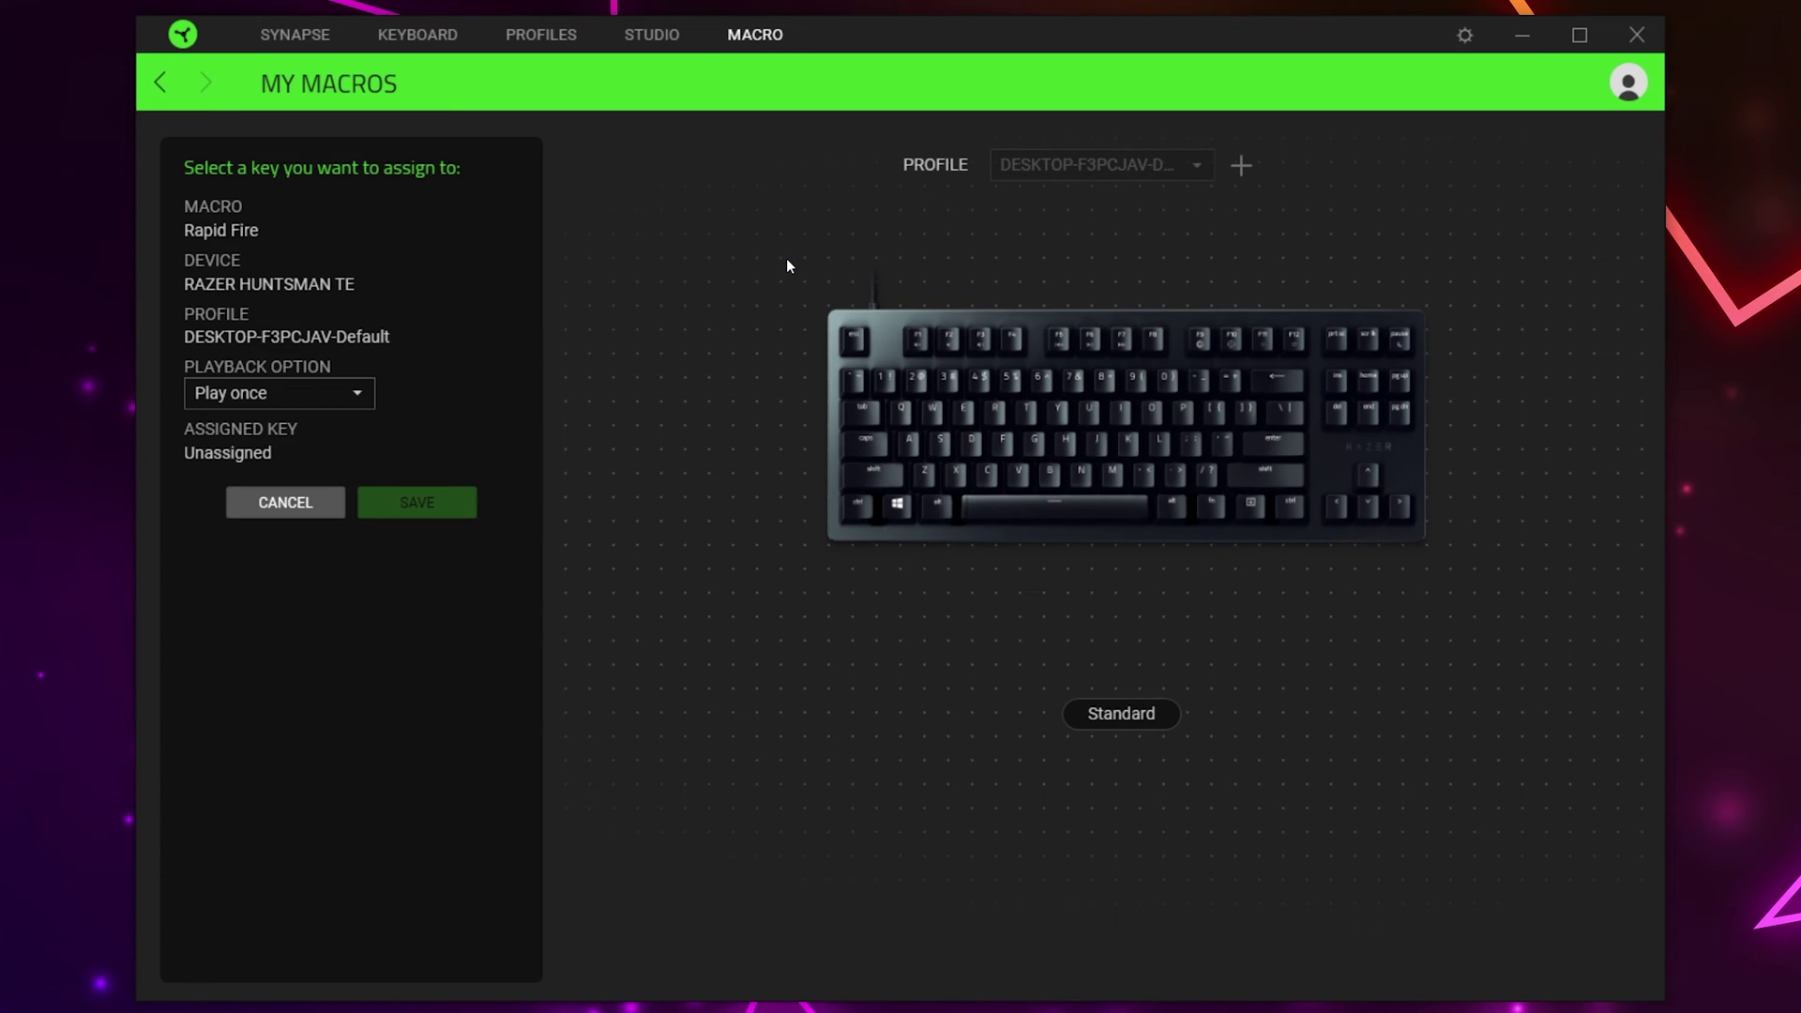
left_click(1116, 718)
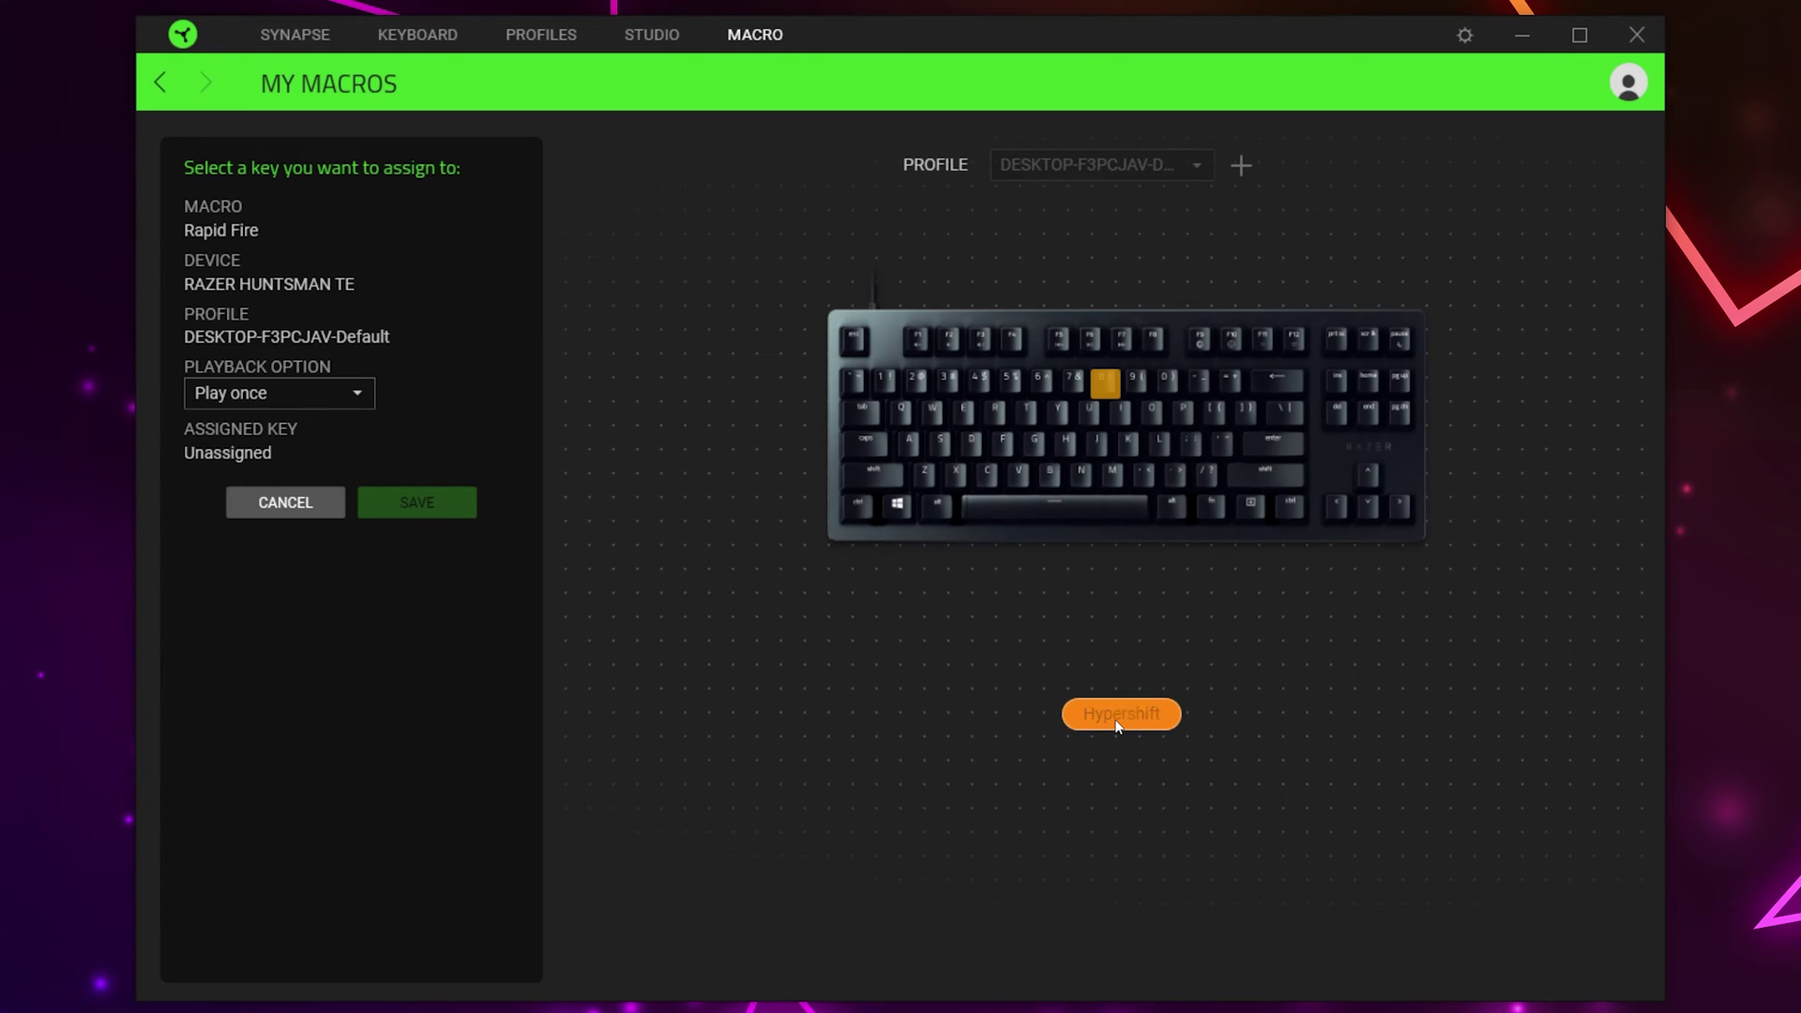
left_click(924, 479)
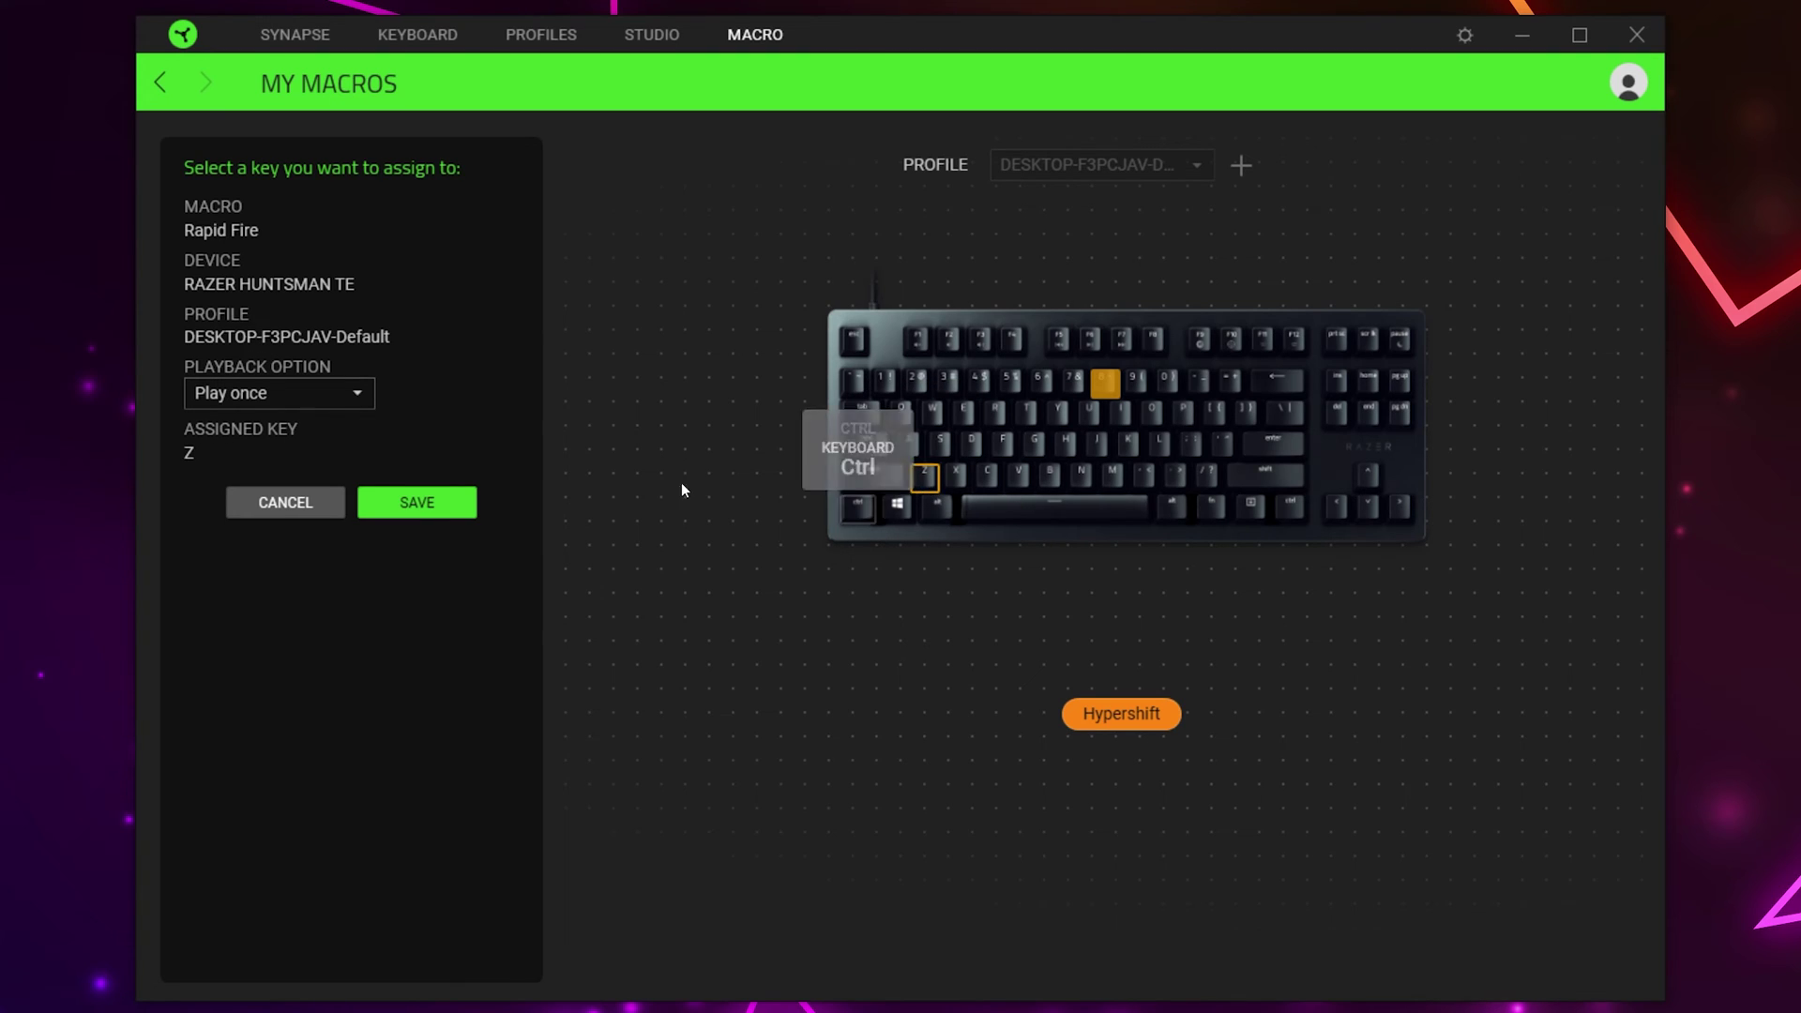
left_click(363, 394)
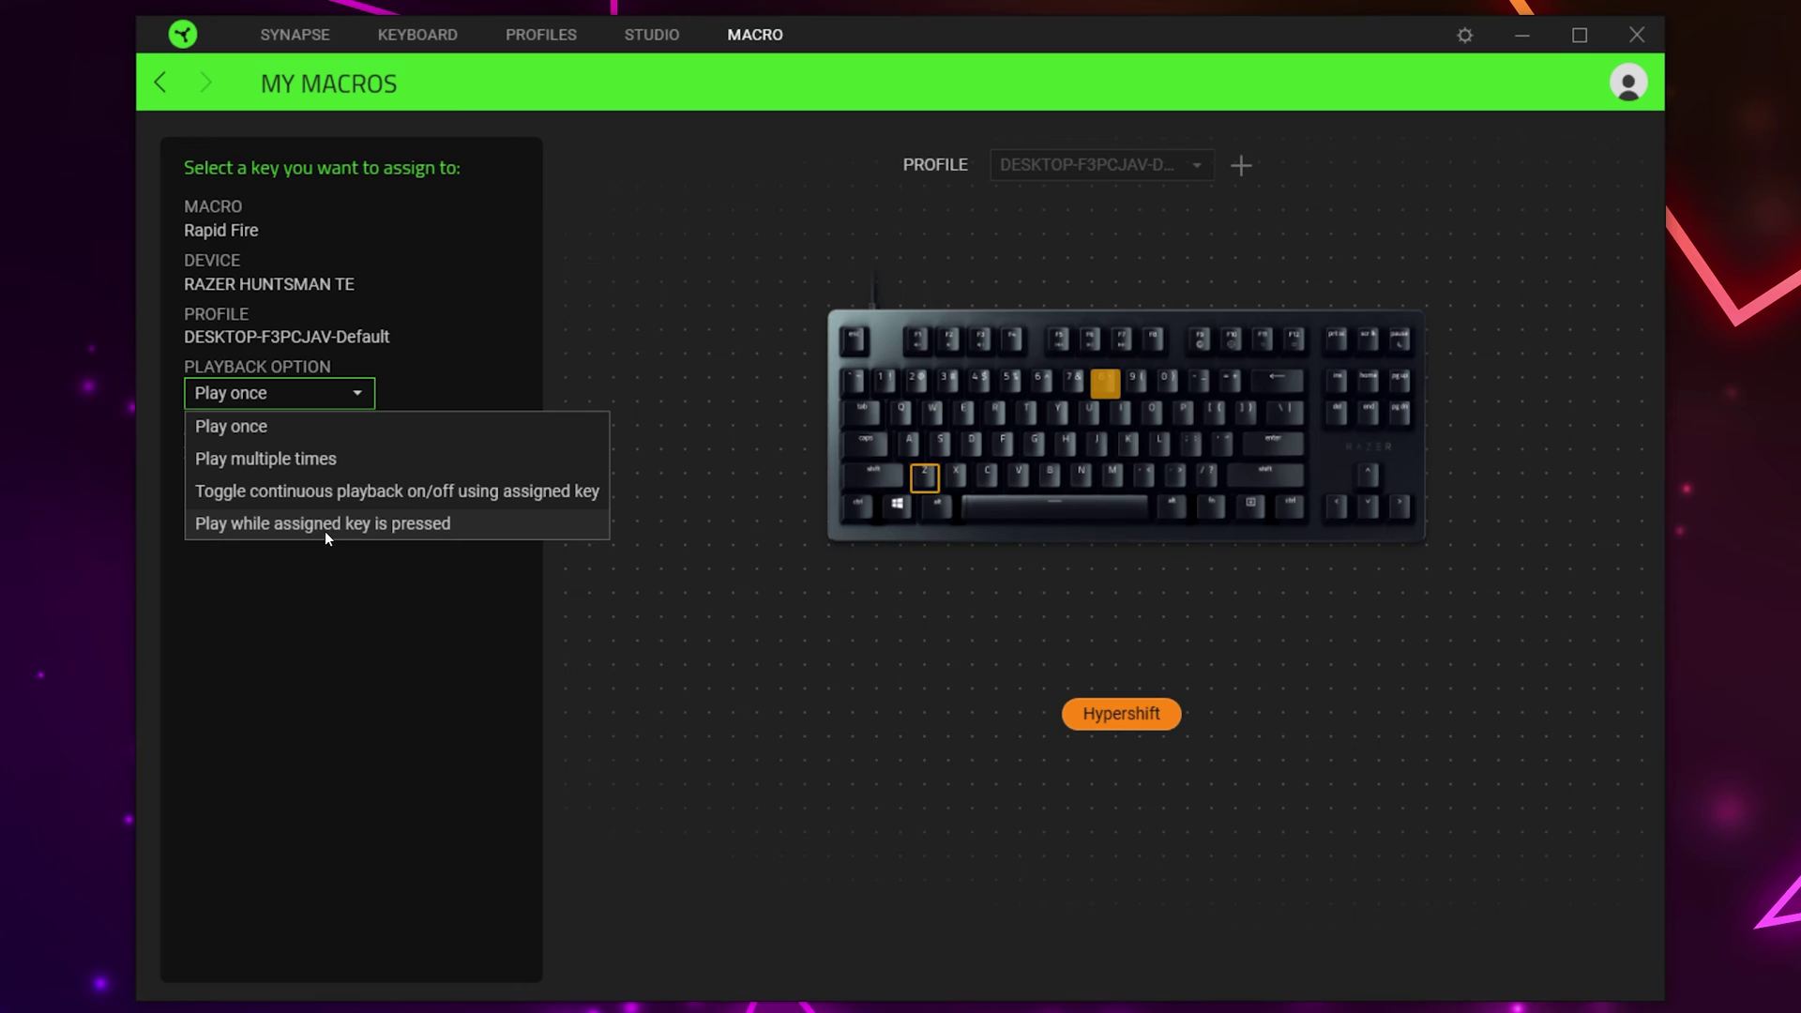
left_click(366, 527)
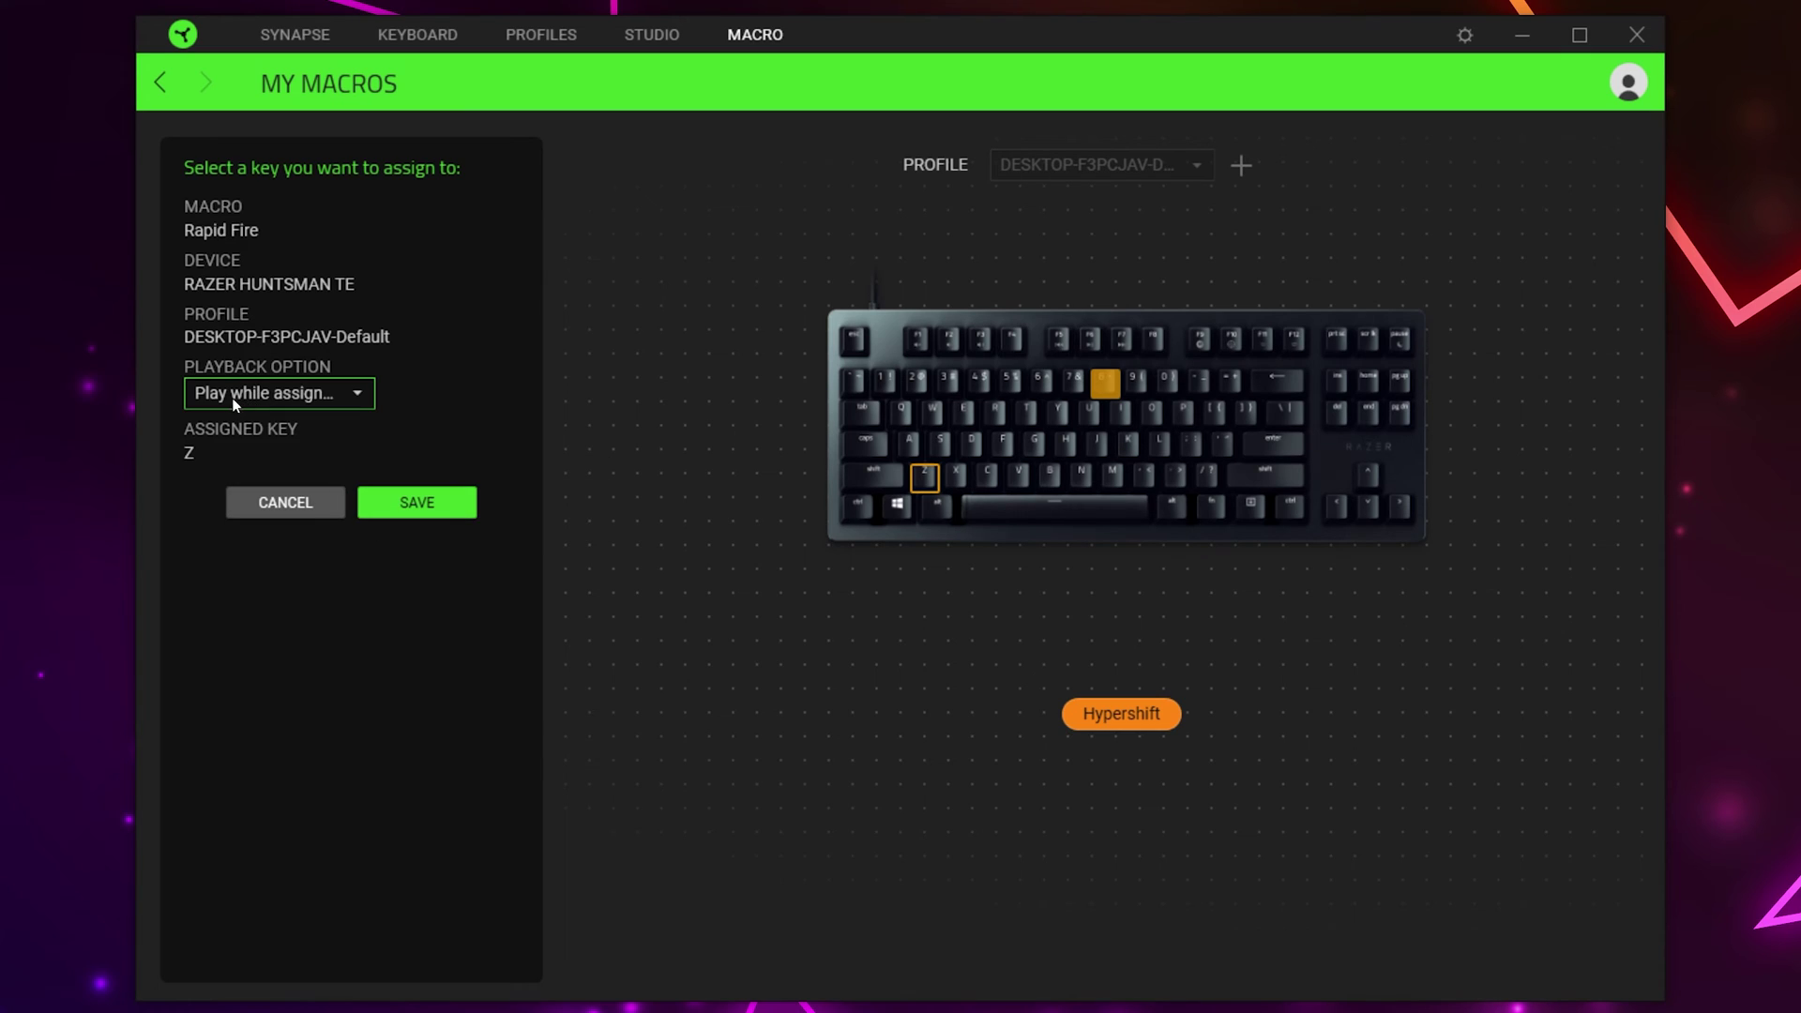
left_click(424, 505)
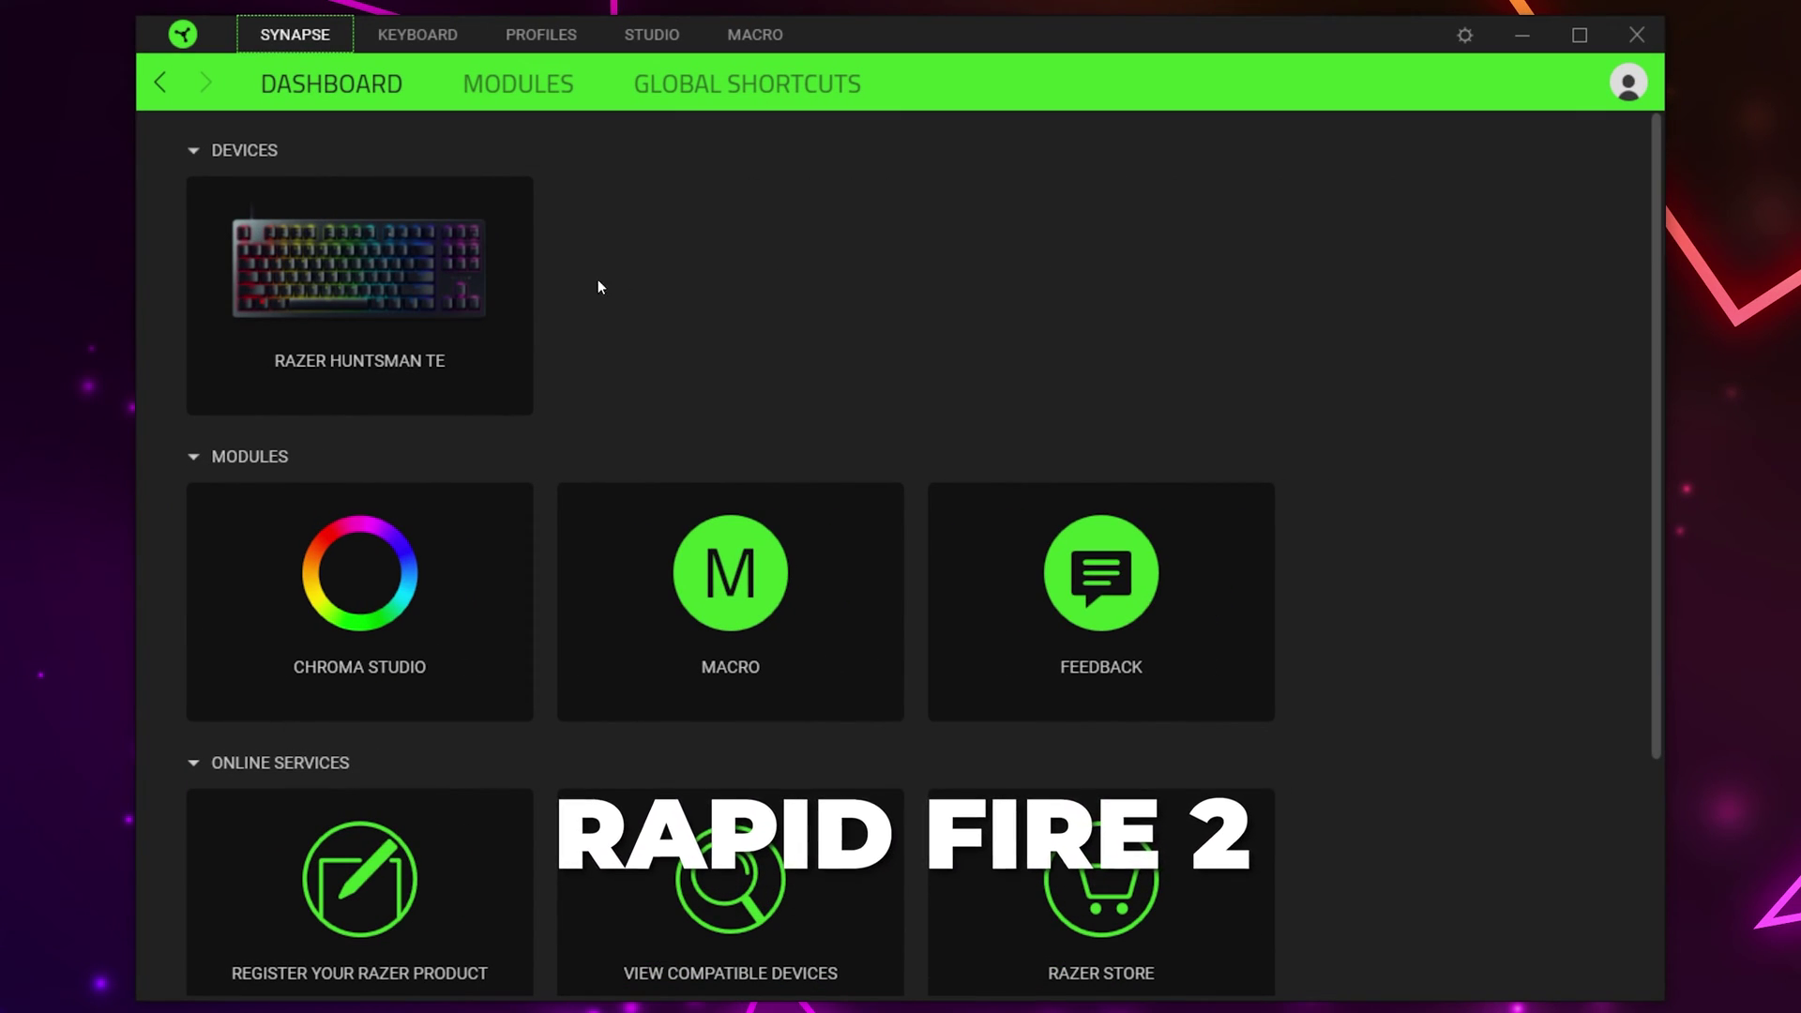
Remap the Huntsman TE's X key to Mouse Function Left Click with Turbo at 20 presses per second, and save.
left_click(315, 300)
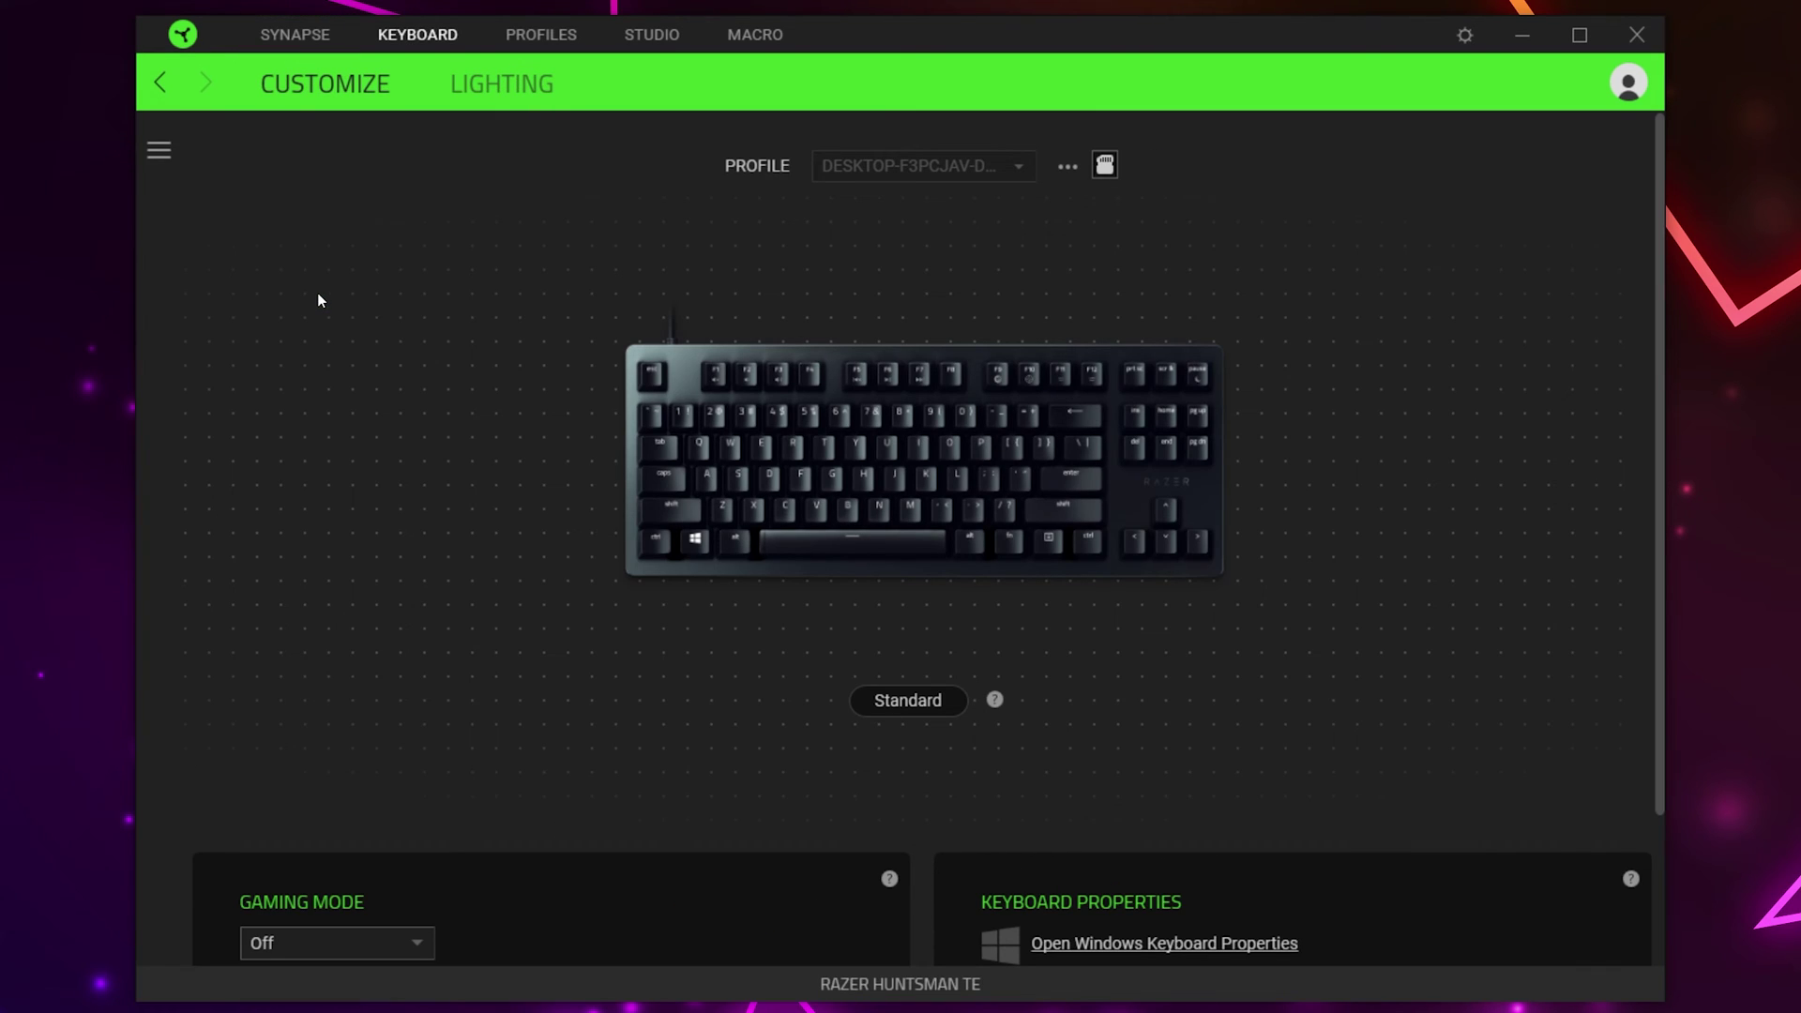
left_click(753, 511)
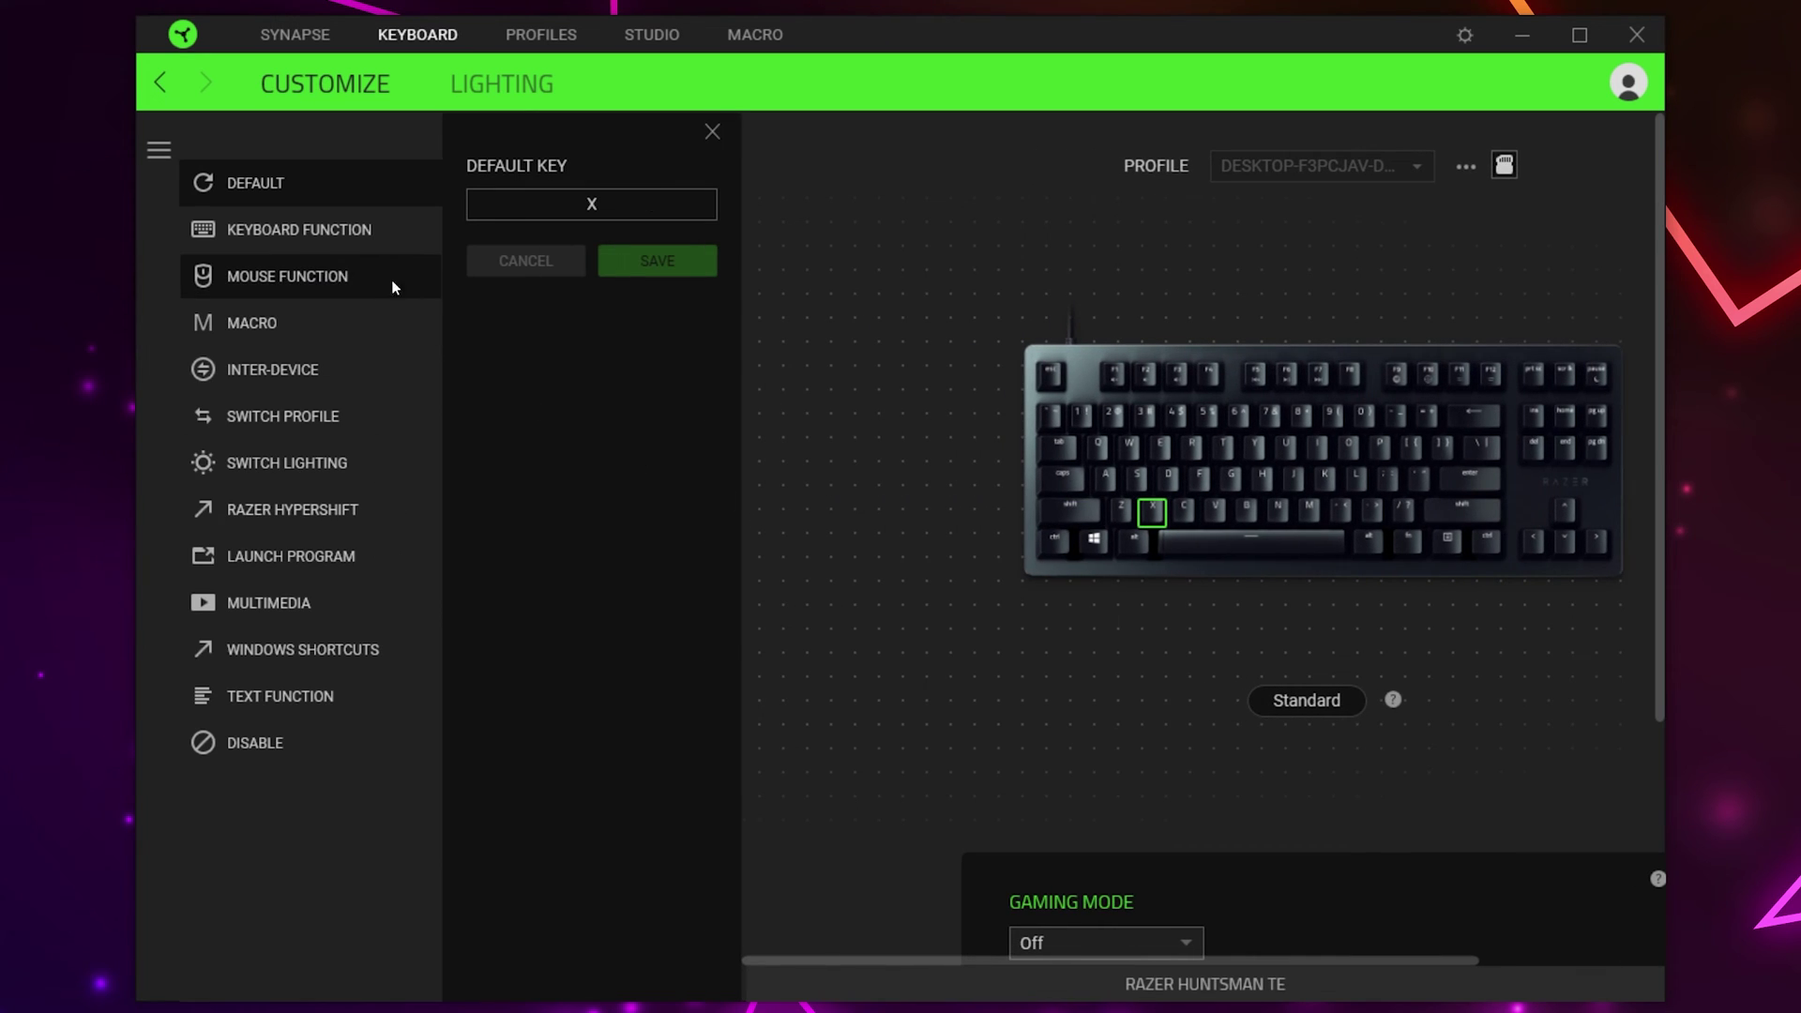
left_click(273, 293)
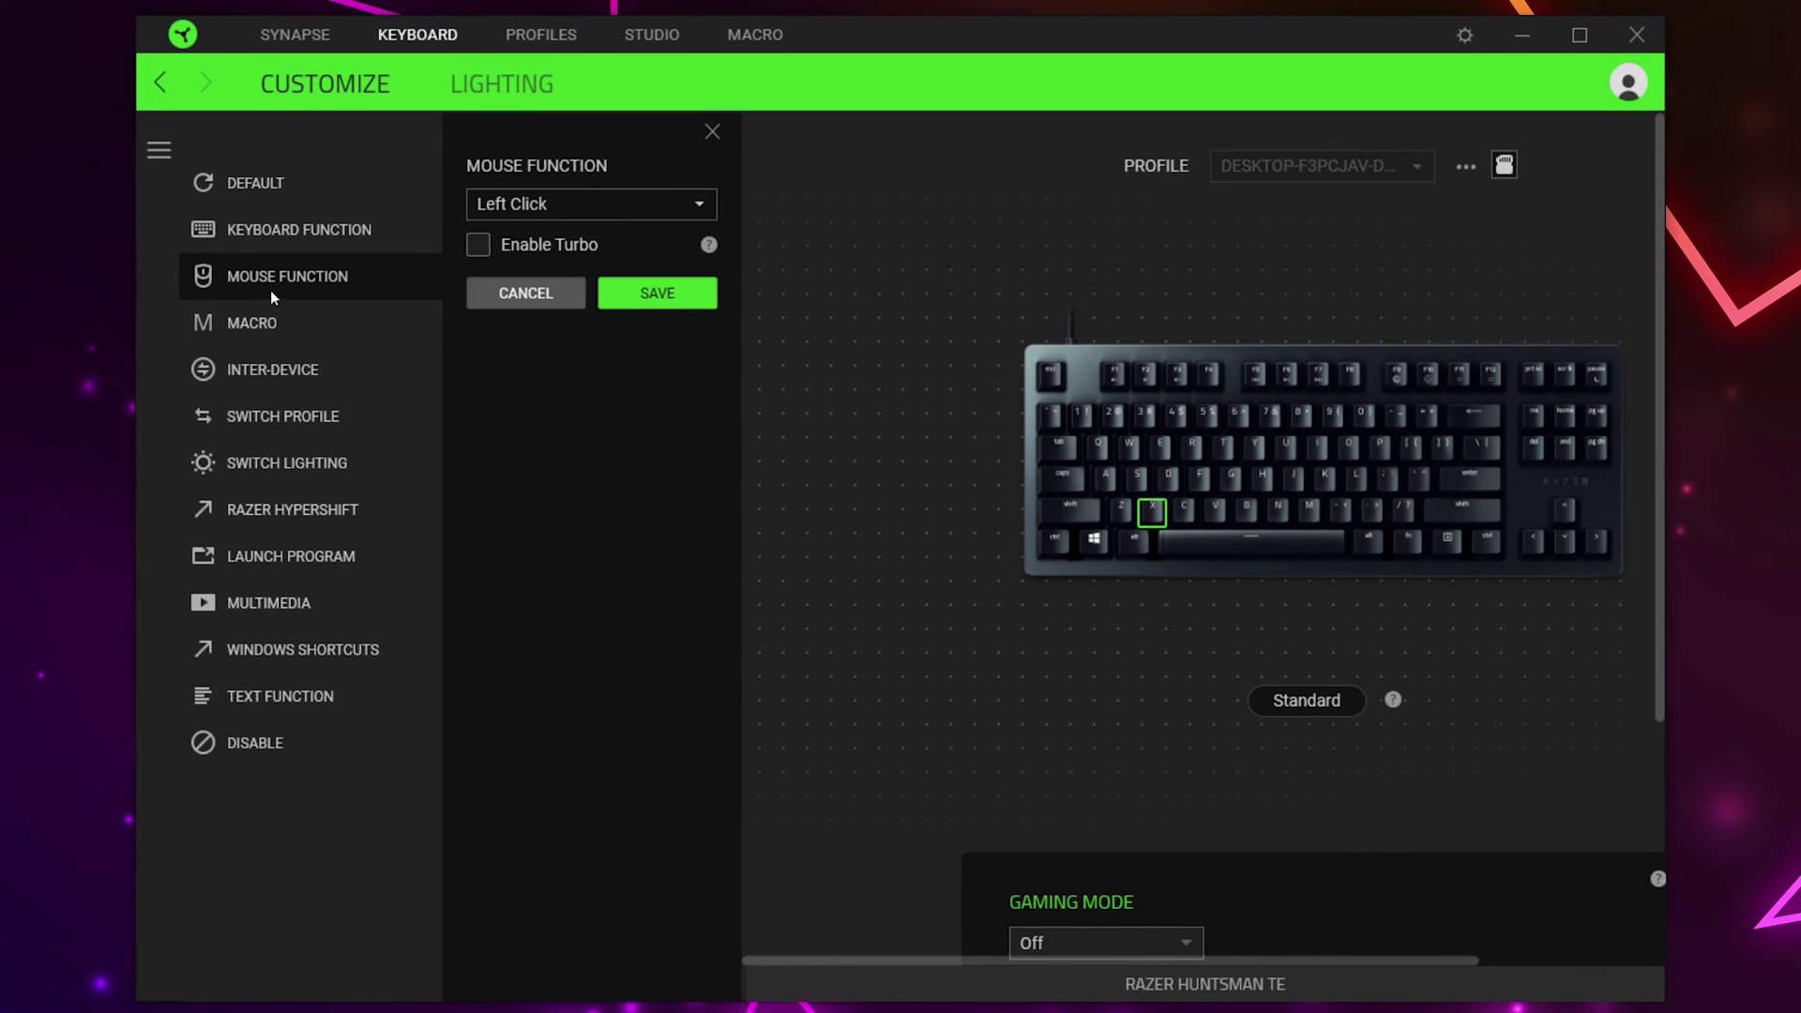
left_click(610, 212)
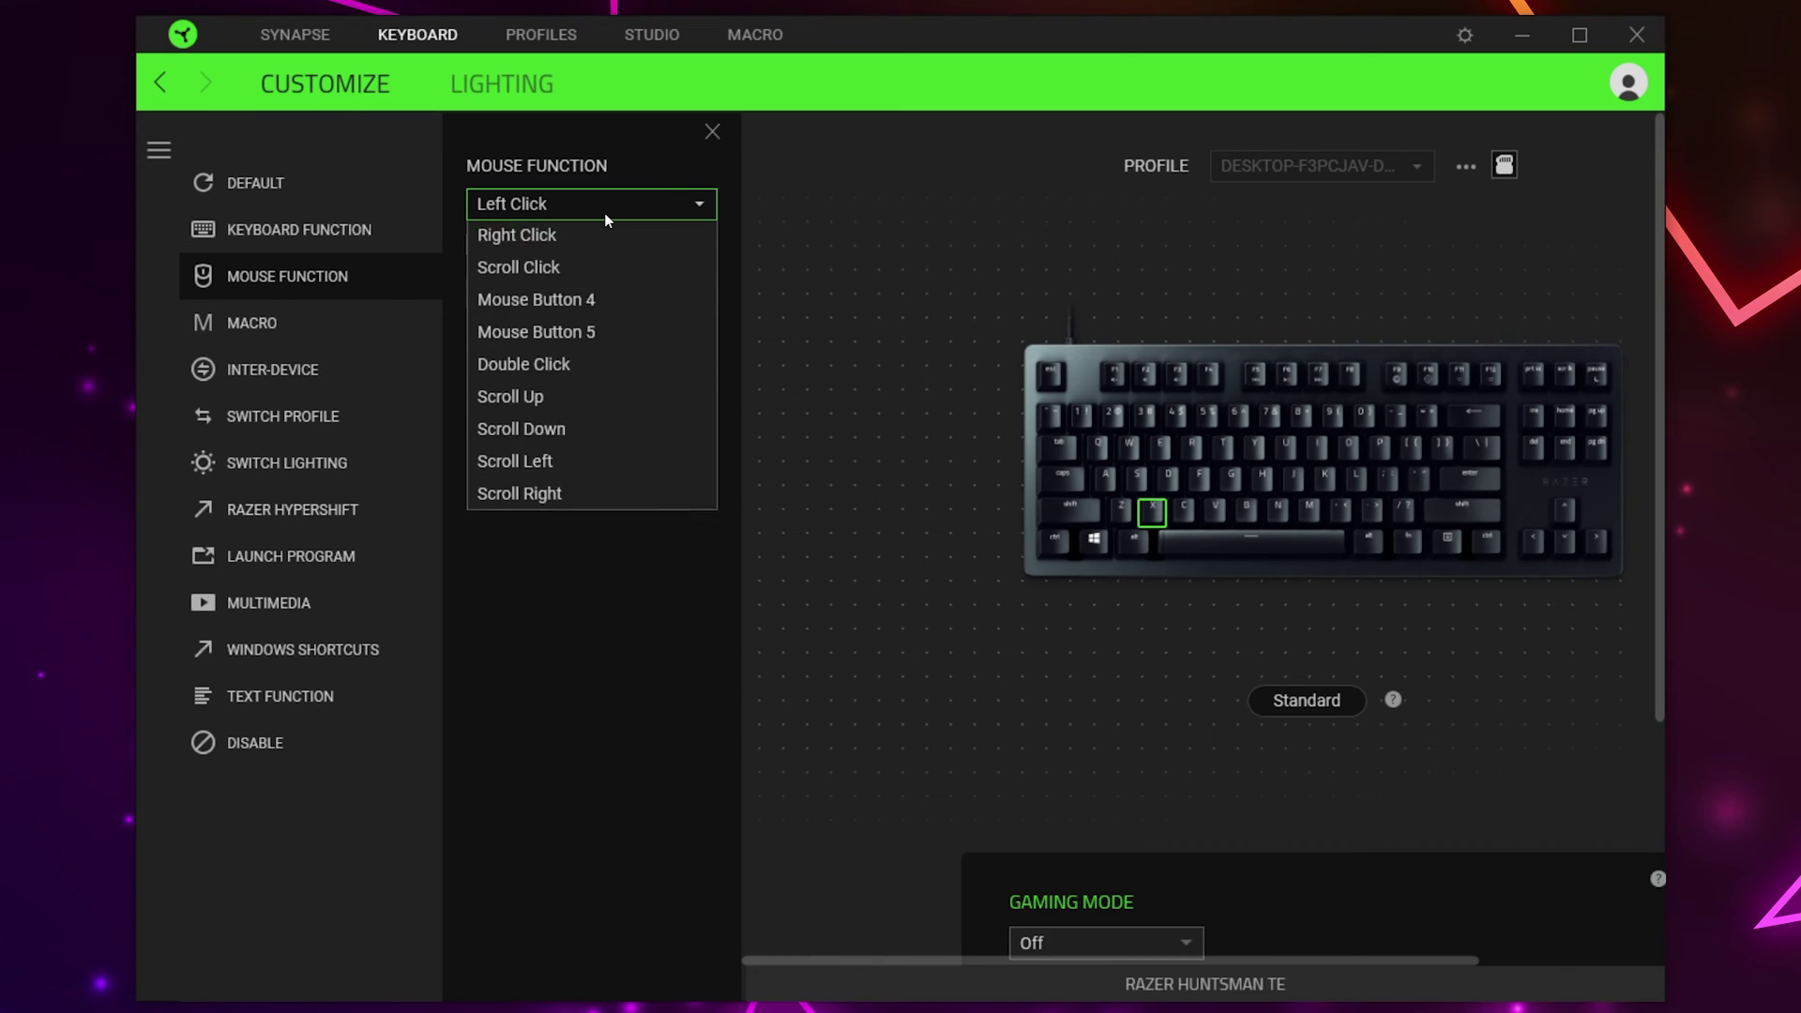
left_click(606, 217)
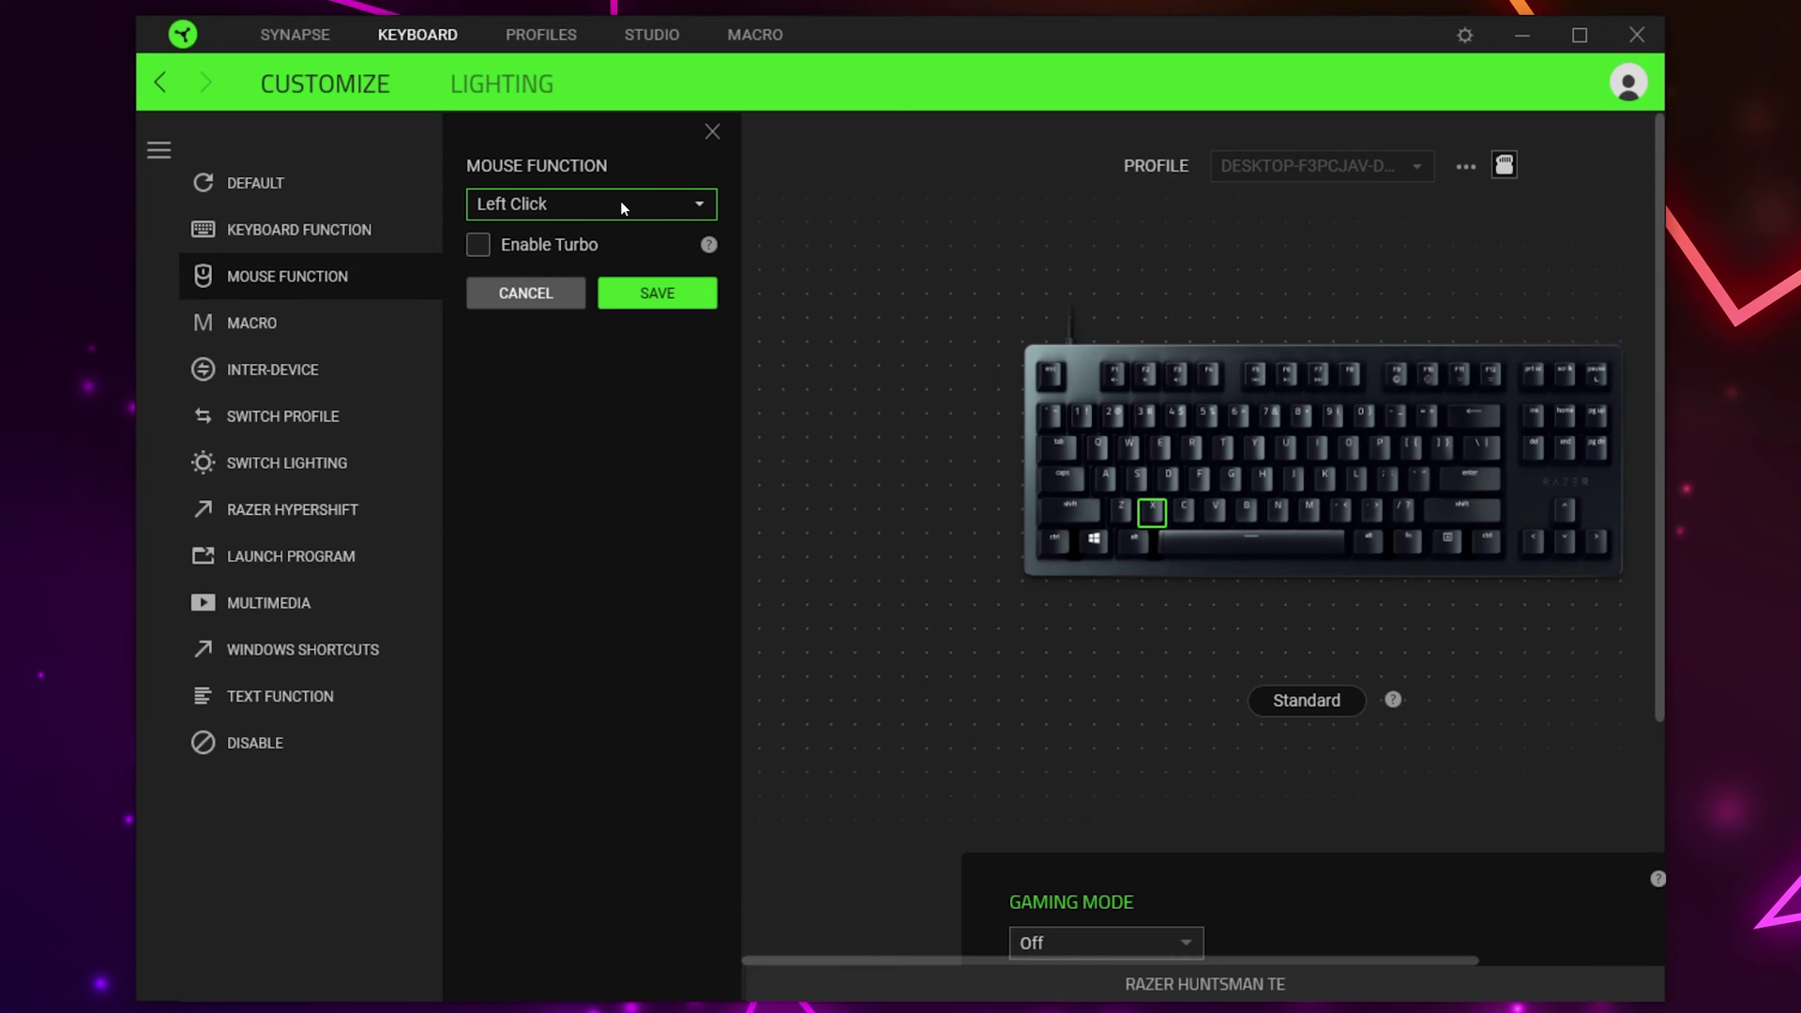
left_click(480, 247)
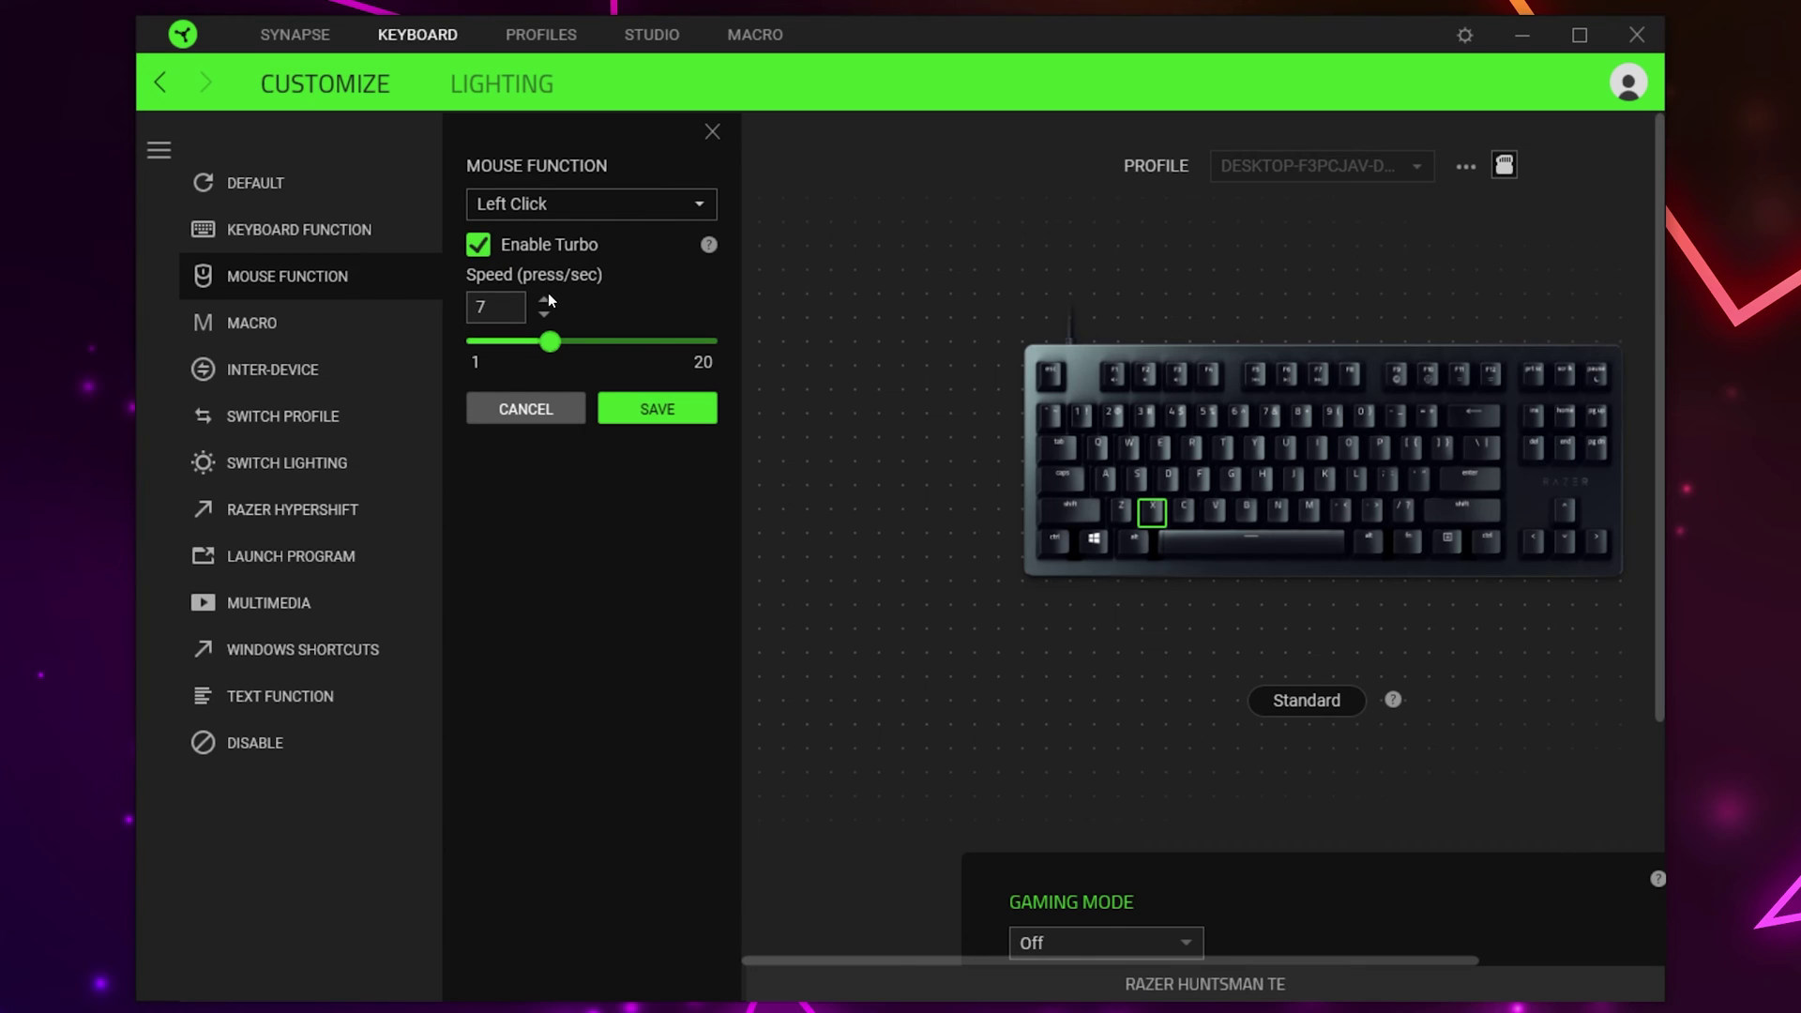
left_click_drag(553, 349, 734, 352)
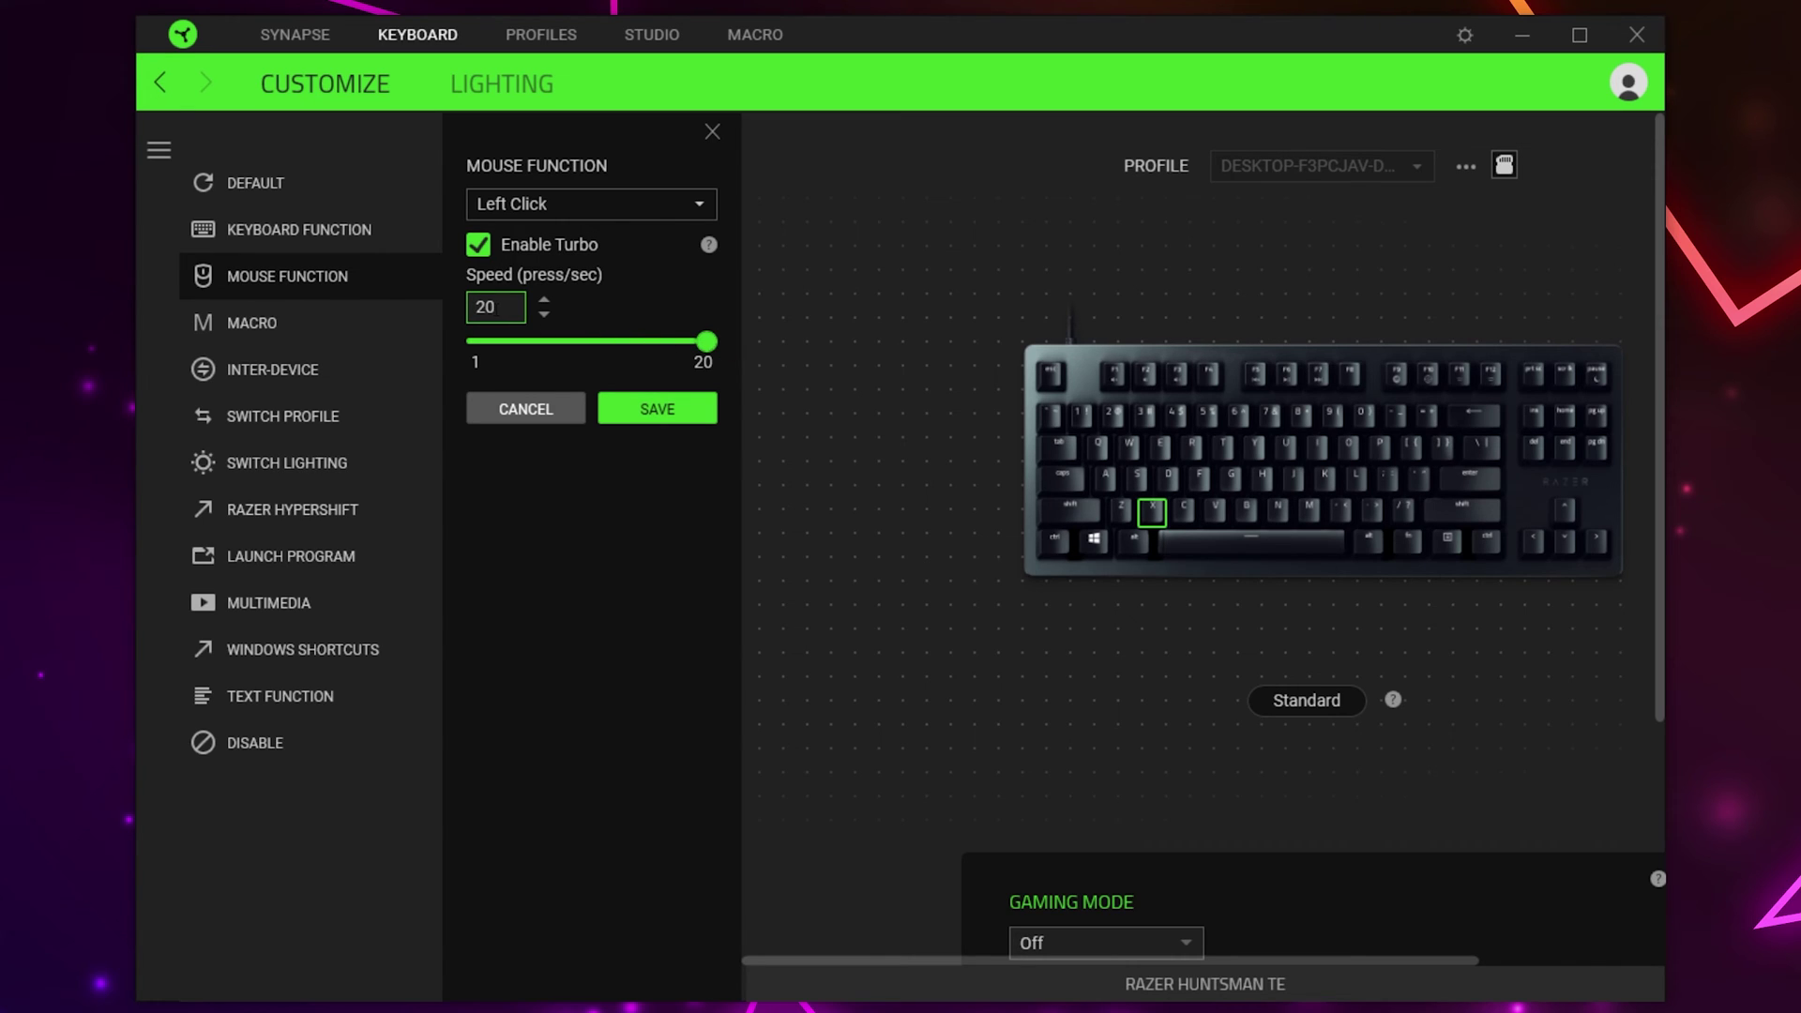
left_click(659, 408)
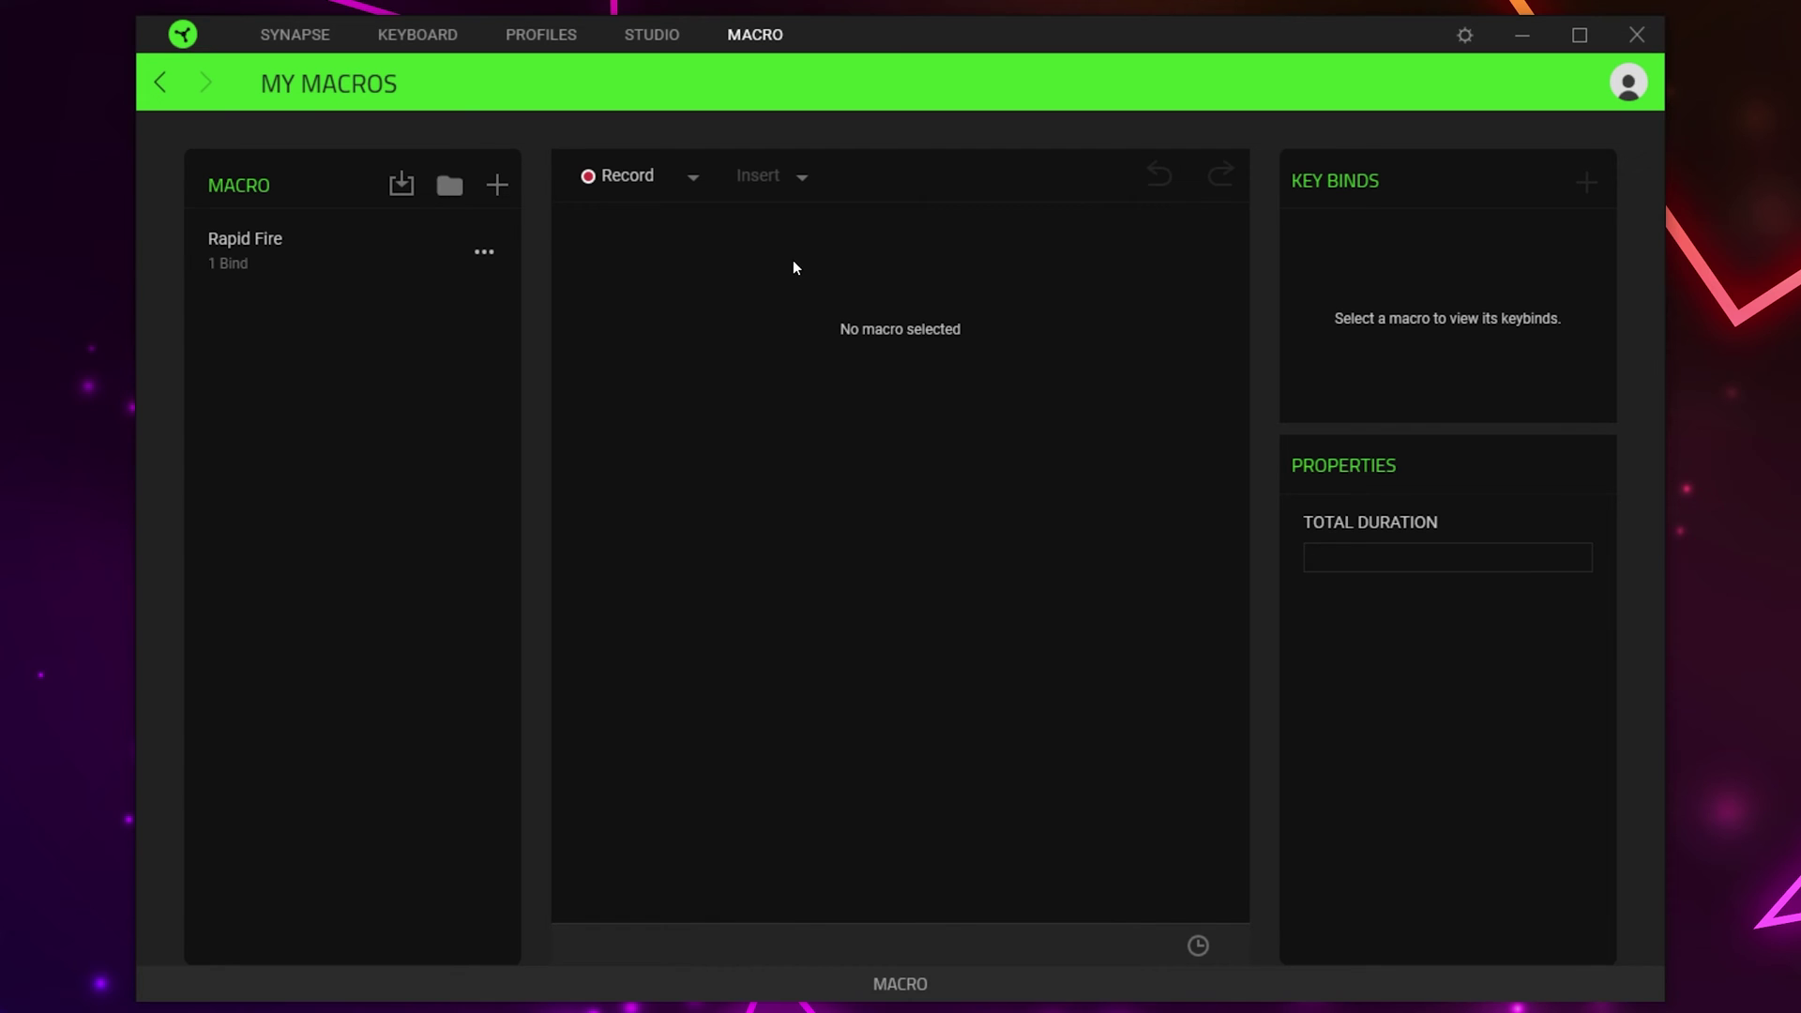
Create another macro and rename it from Macro 1 to 'AFK'.
left_click(497, 186)
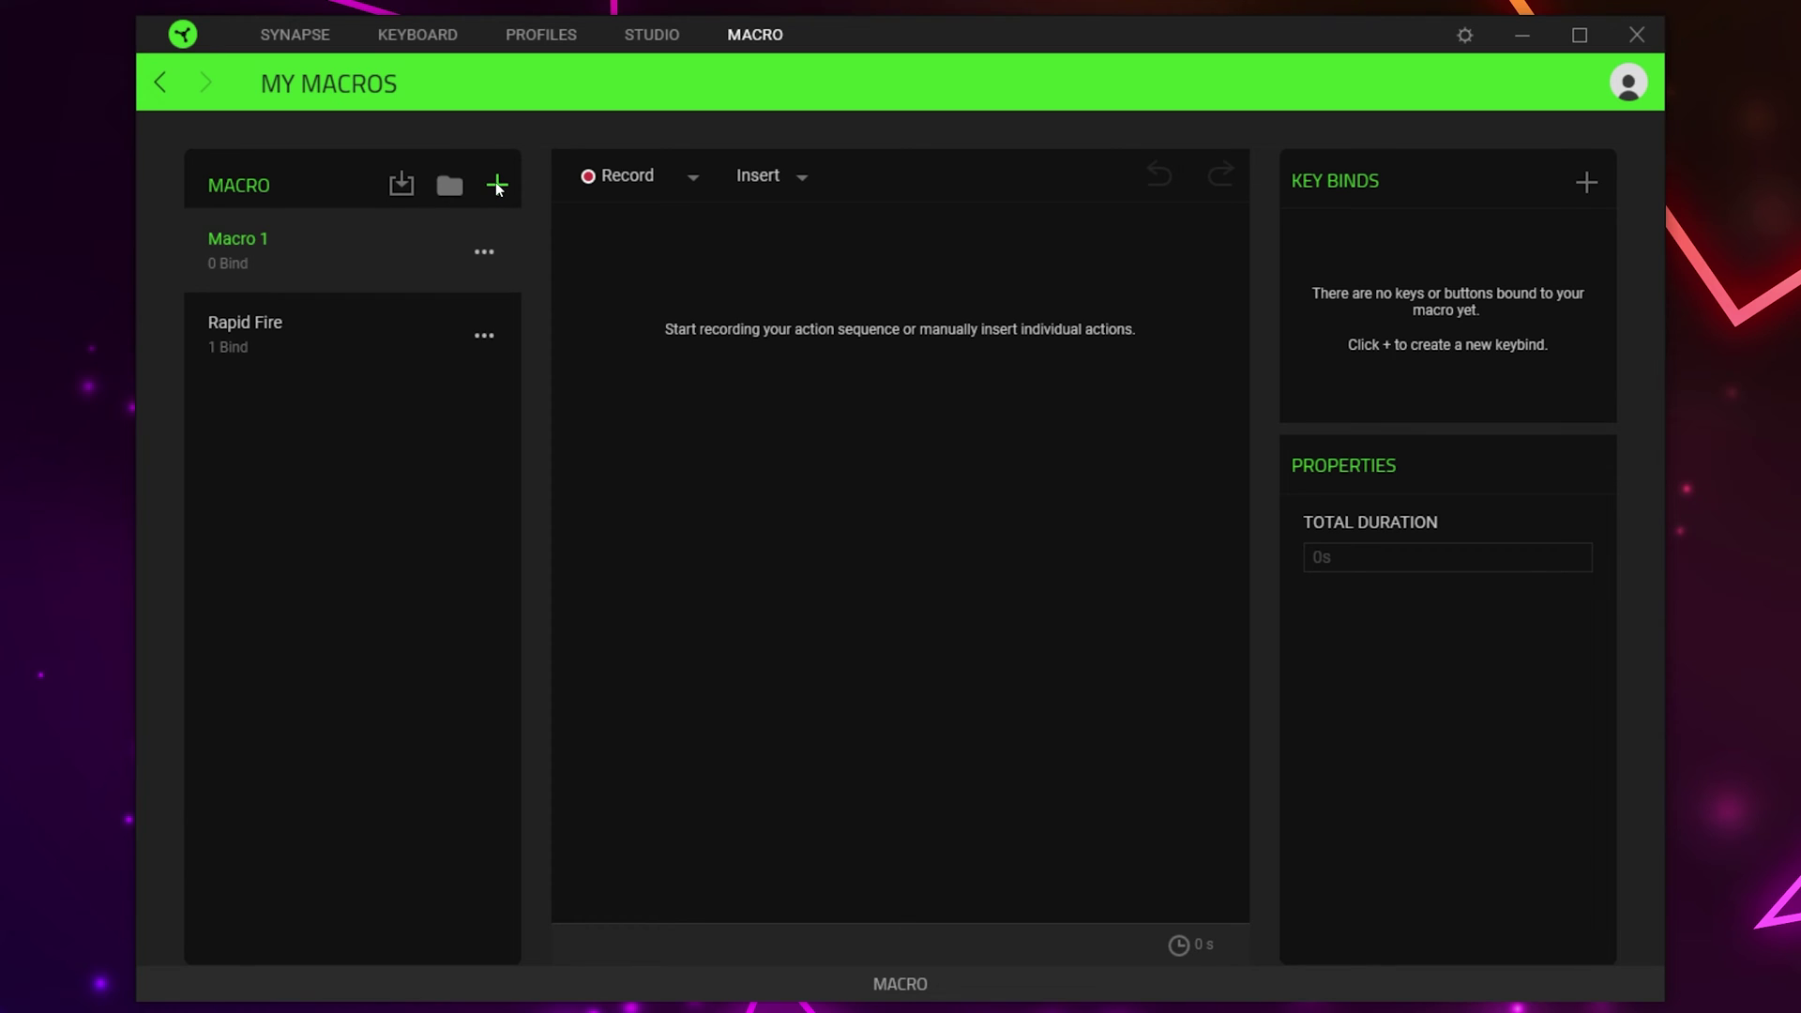
left_click(266, 239)
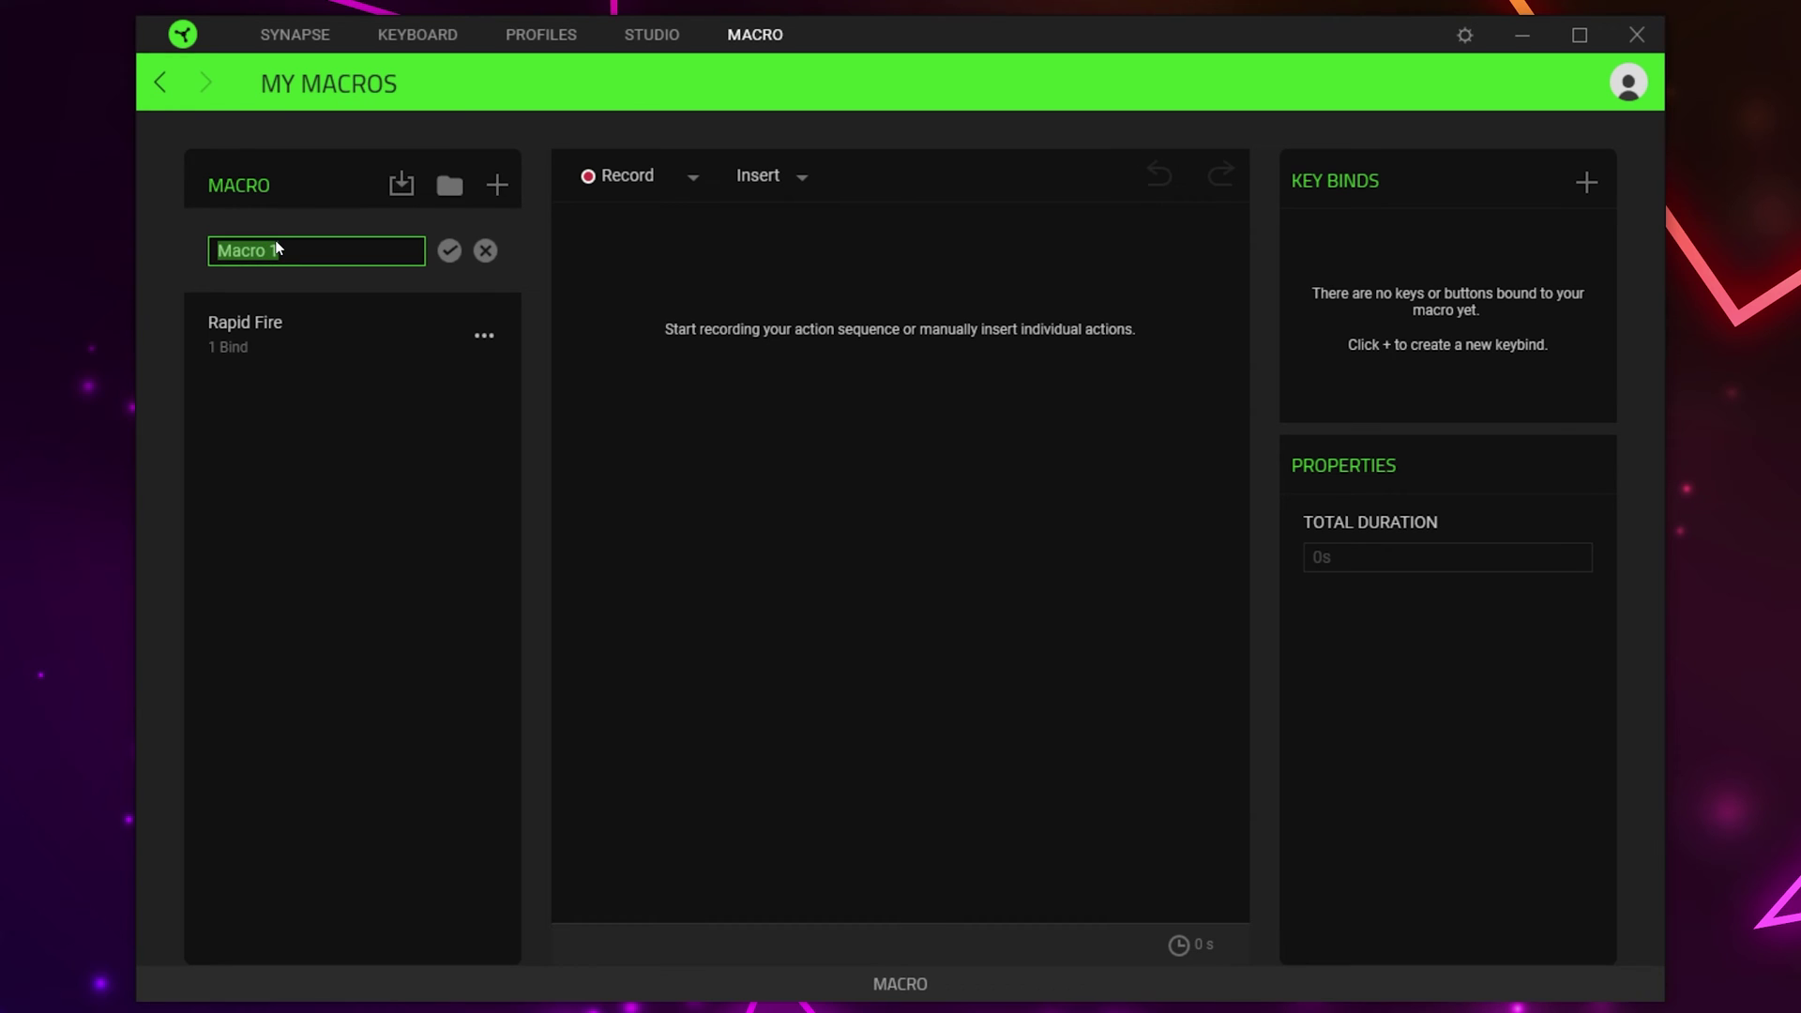
type("AFK")
left_click(450, 251)
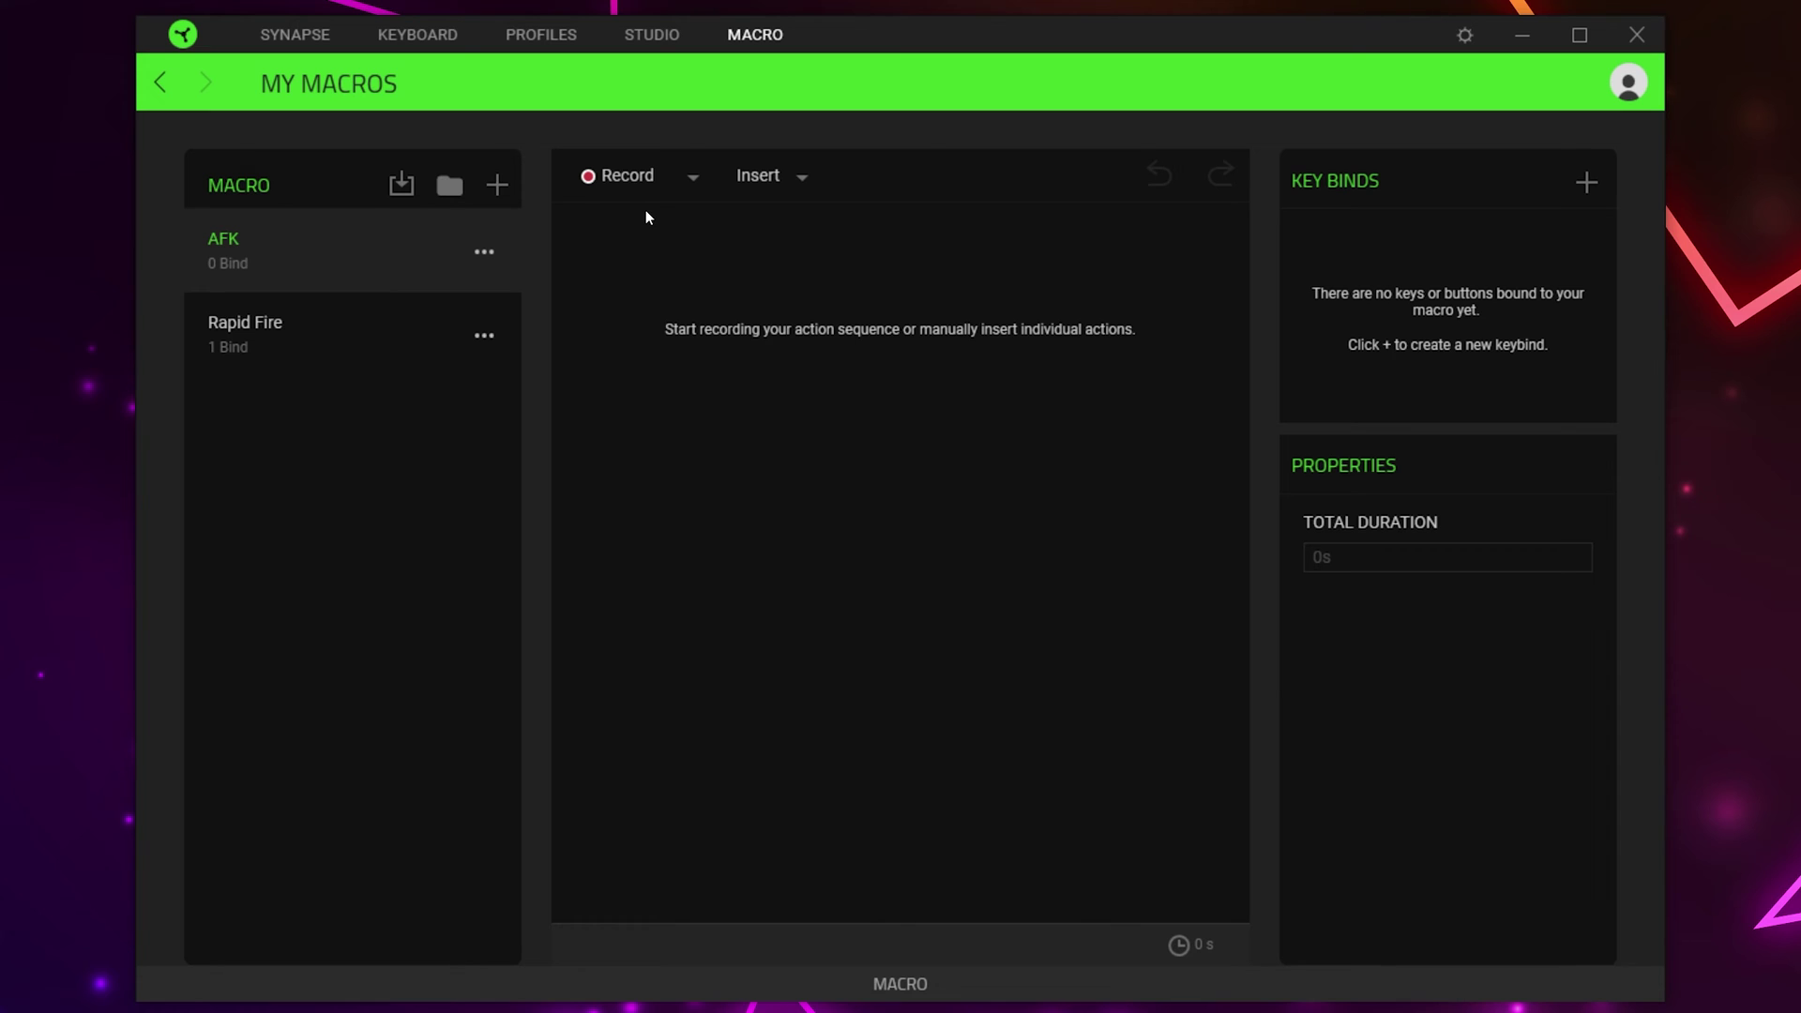
Record a single Space keystroke into the AFK macro.
left_click(619, 175)
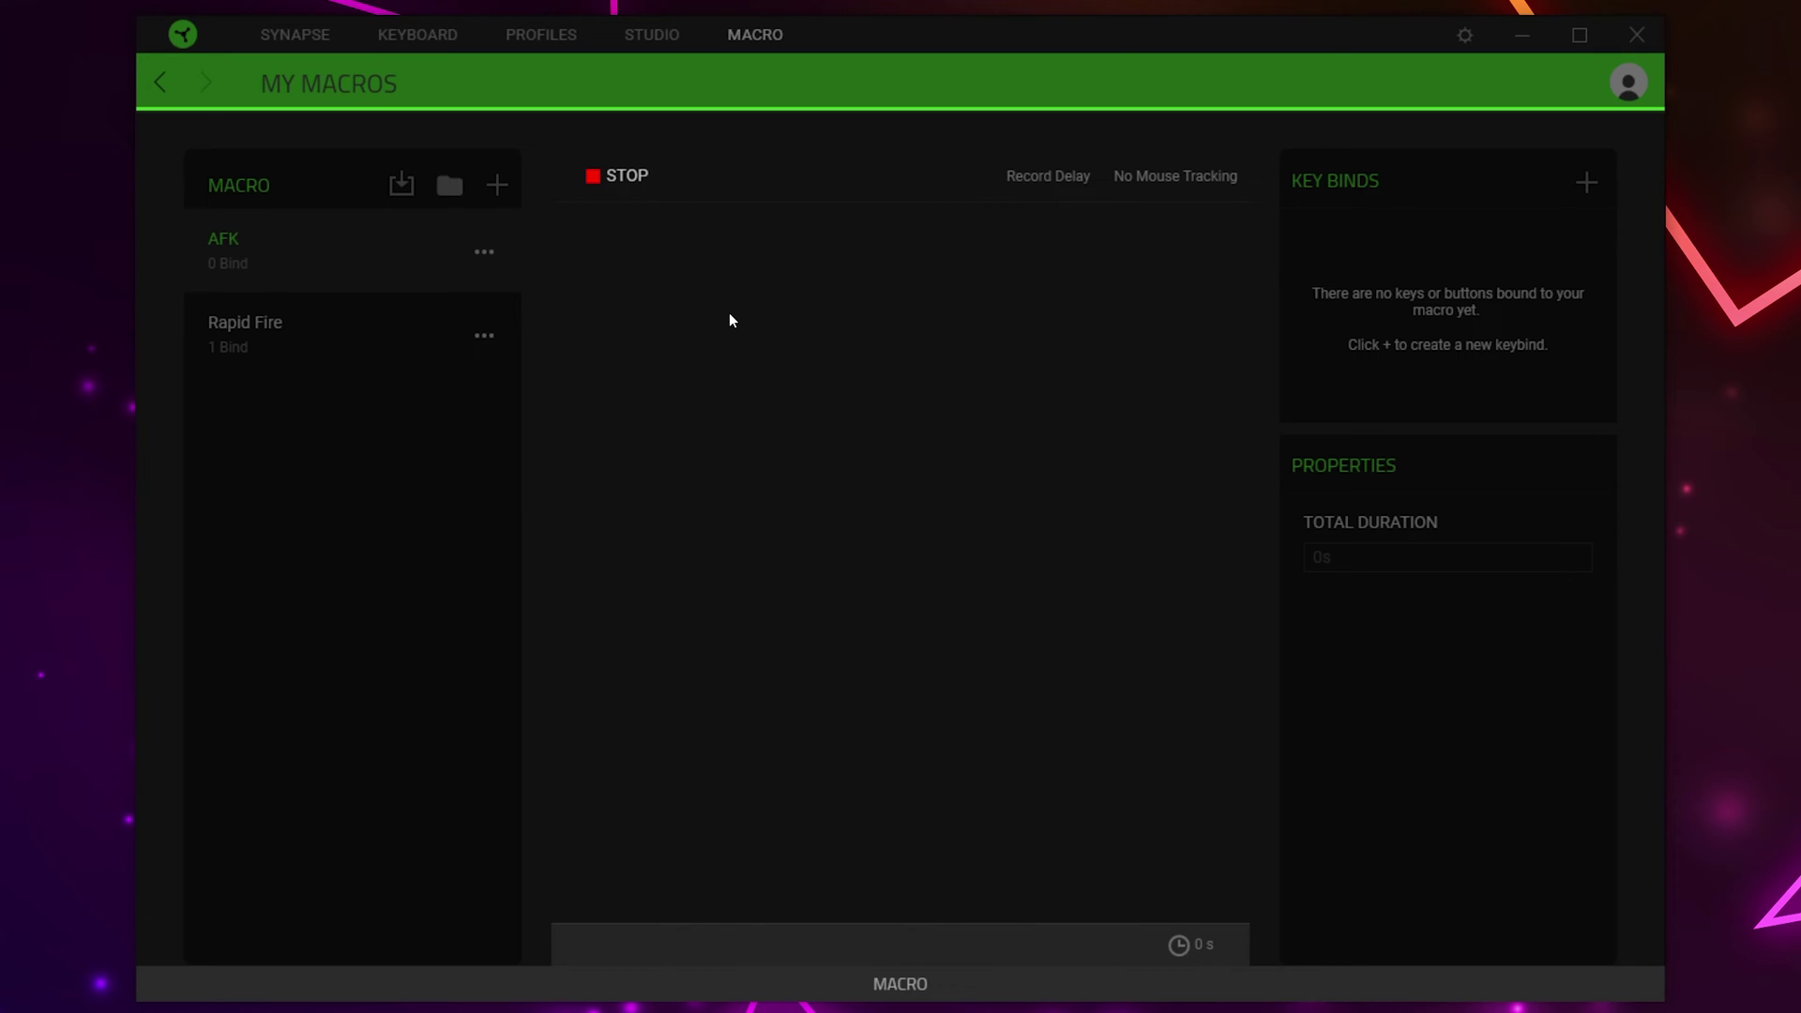
key("space")
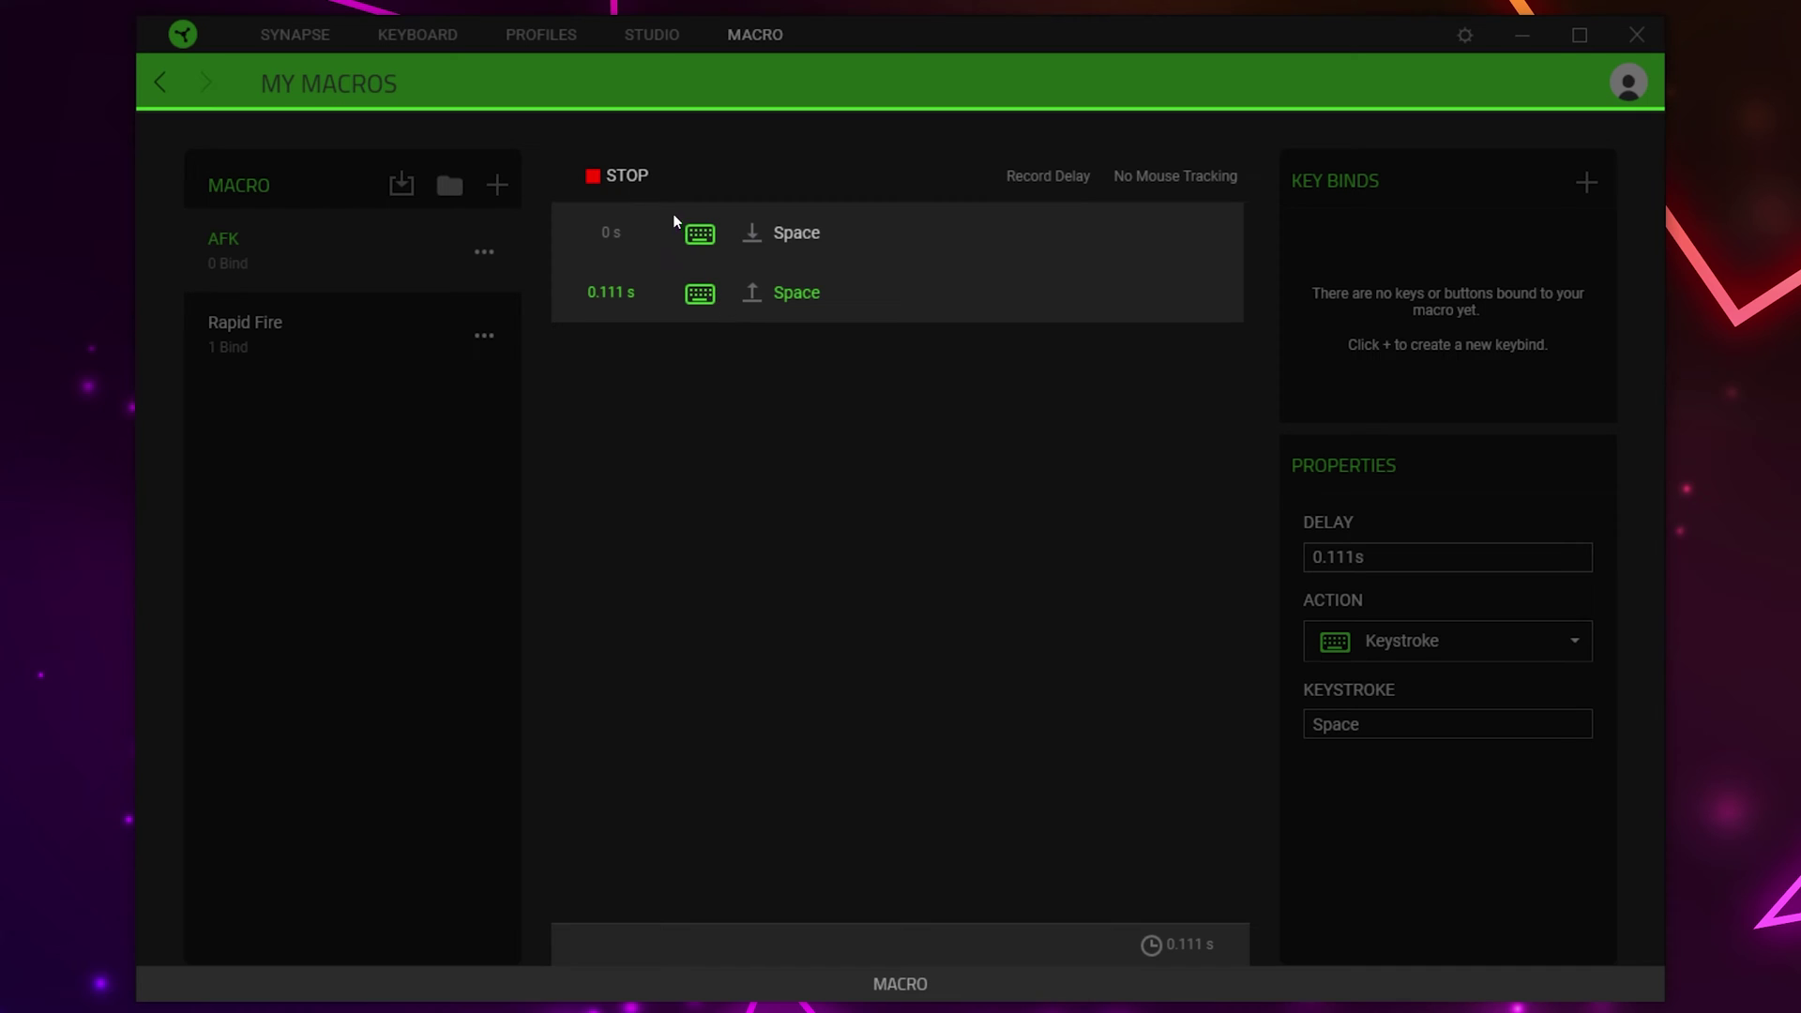
left_click(626, 176)
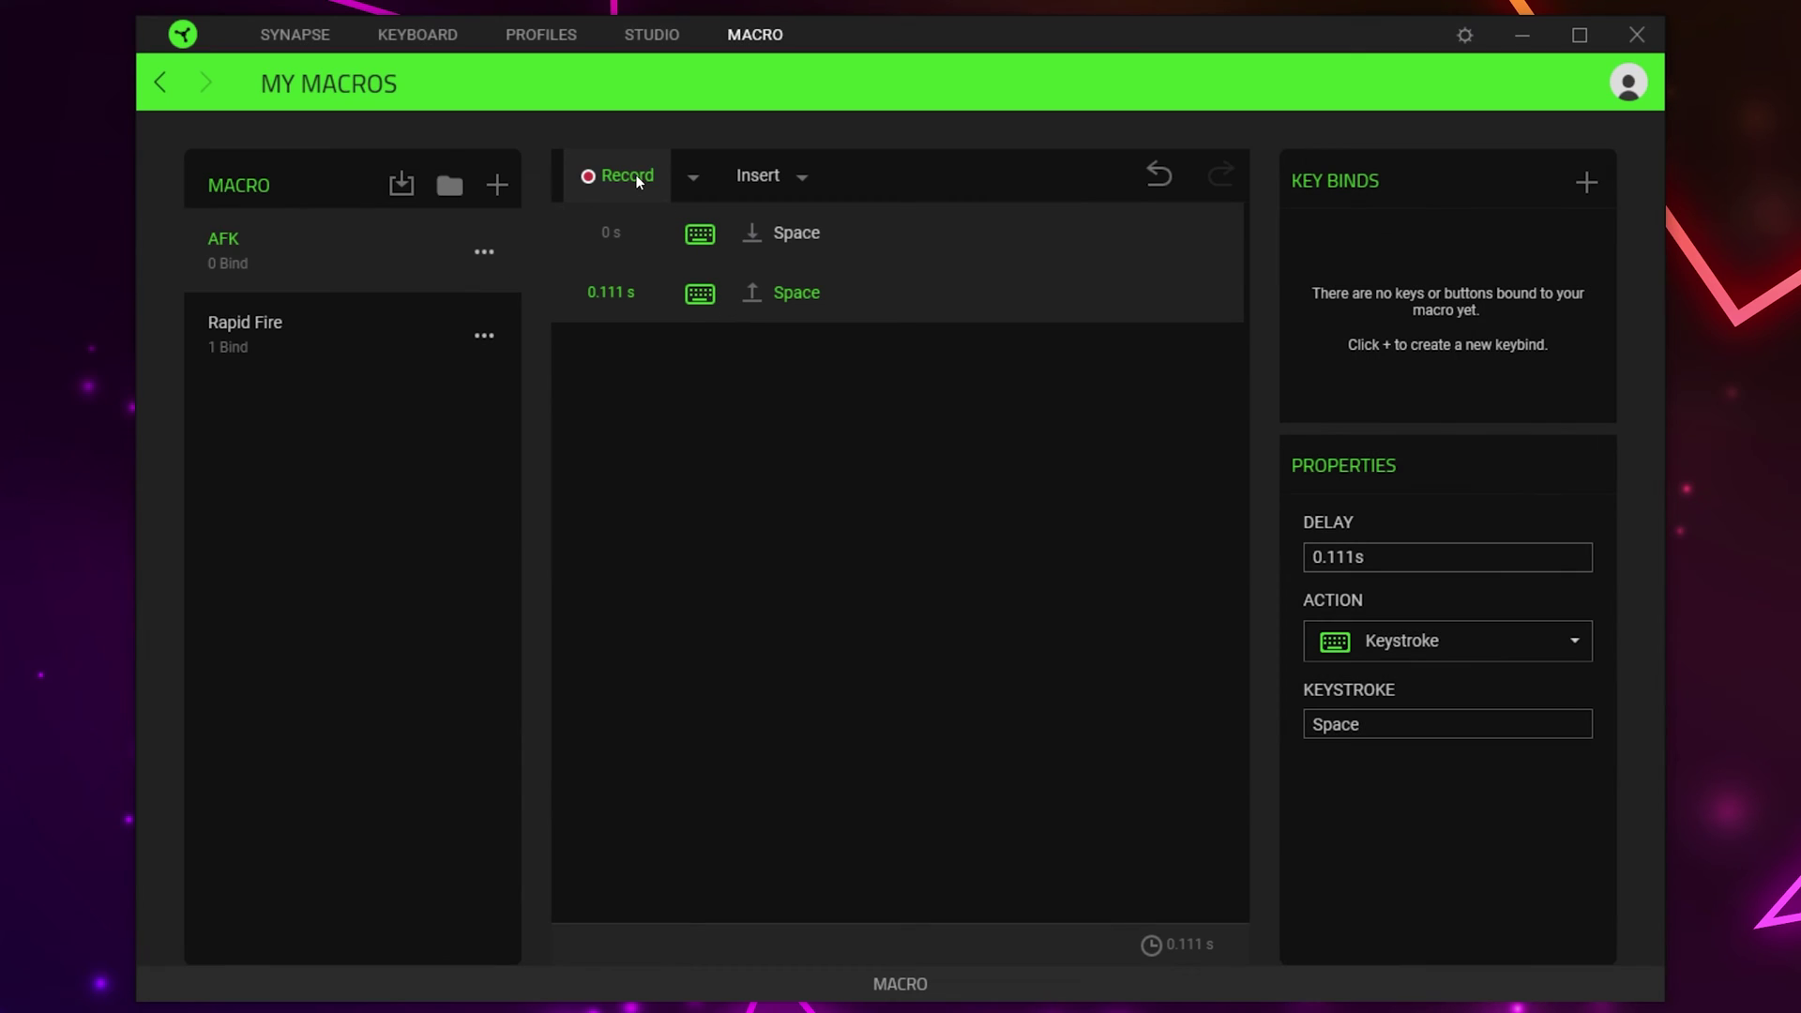
Set the Space press delay to 5s and start a key bind on the Razer Huntsman TE.
left_click(835, 232)
left_click(1371, 559)
key("ctrl+a")
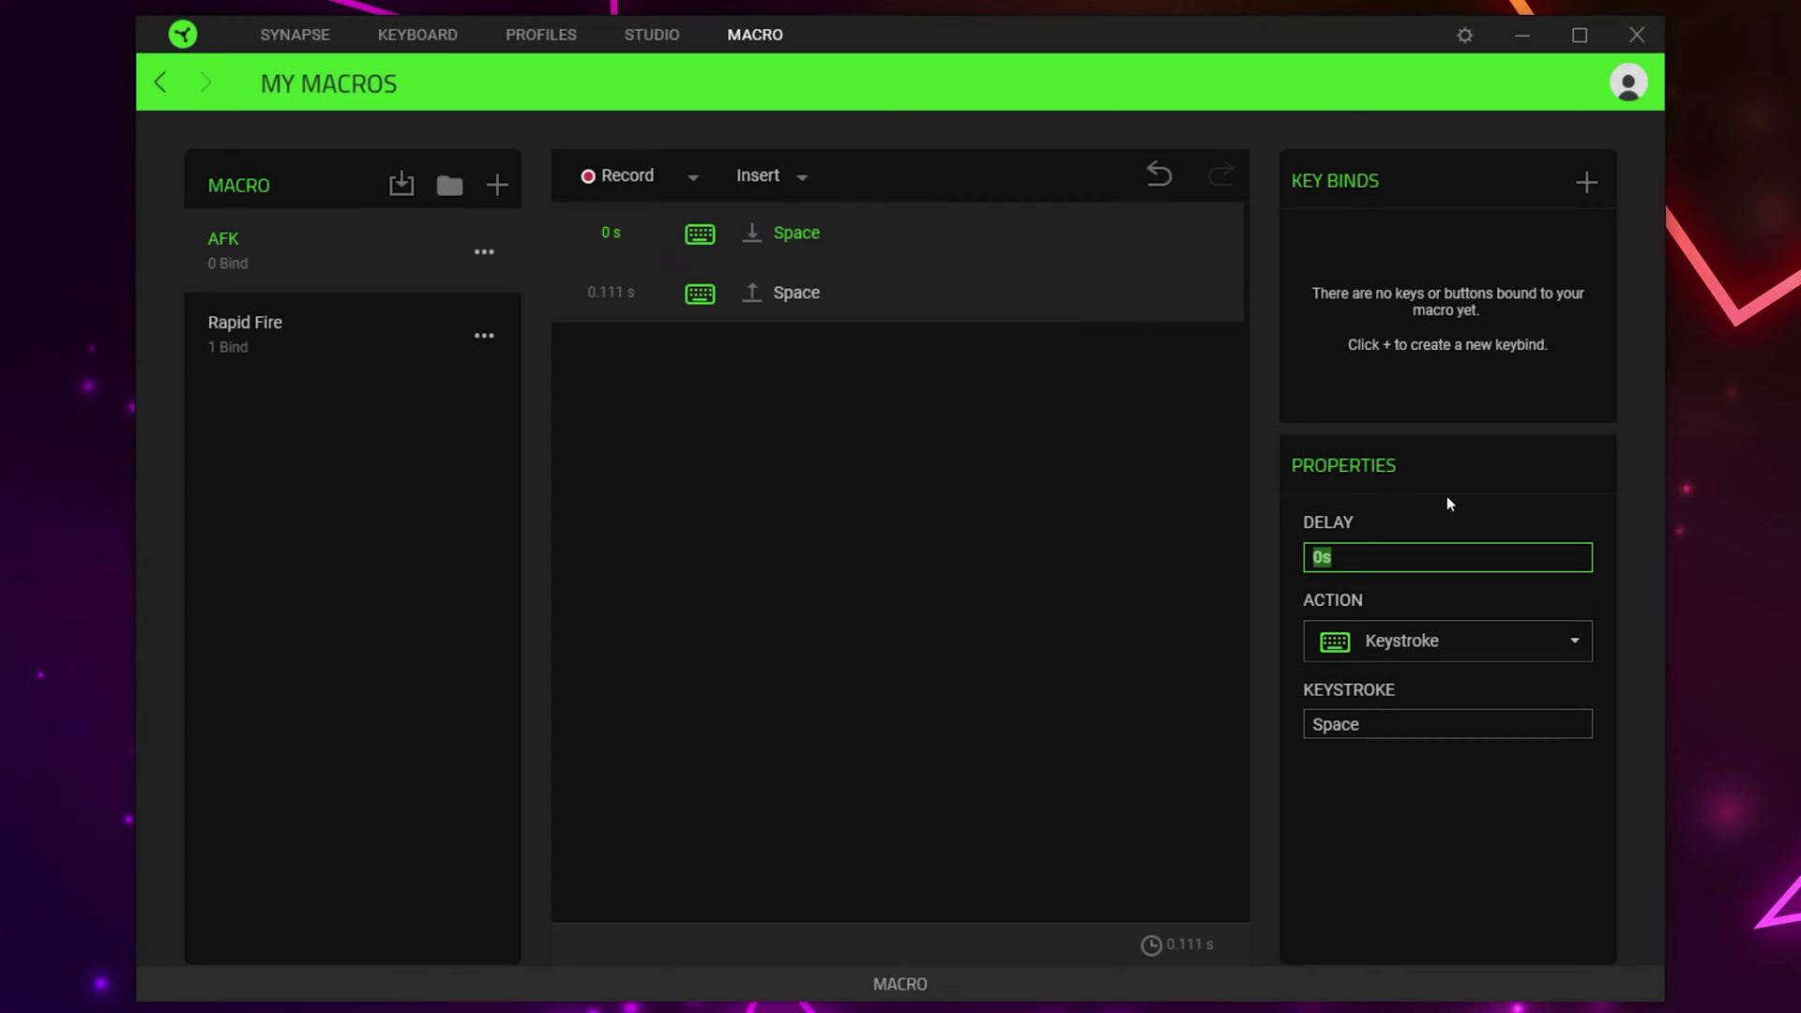
type("5s")
left_click(856, 304)
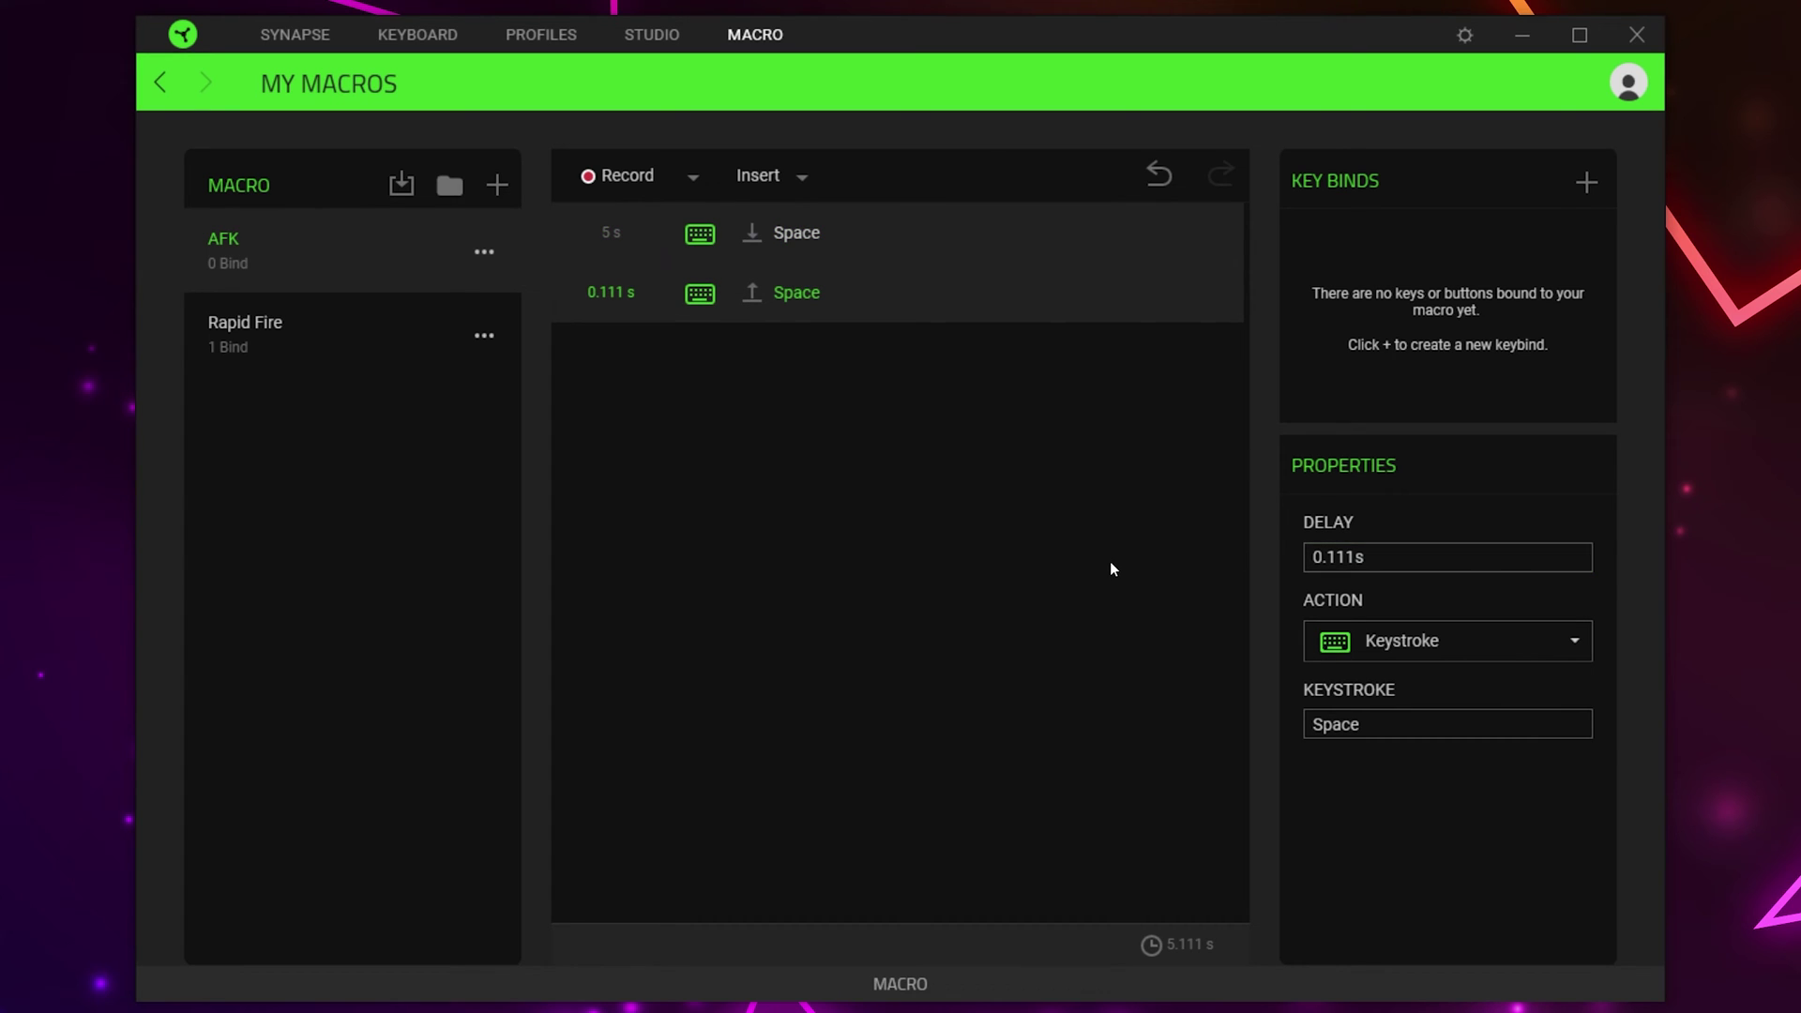
left_click(1586, 183)
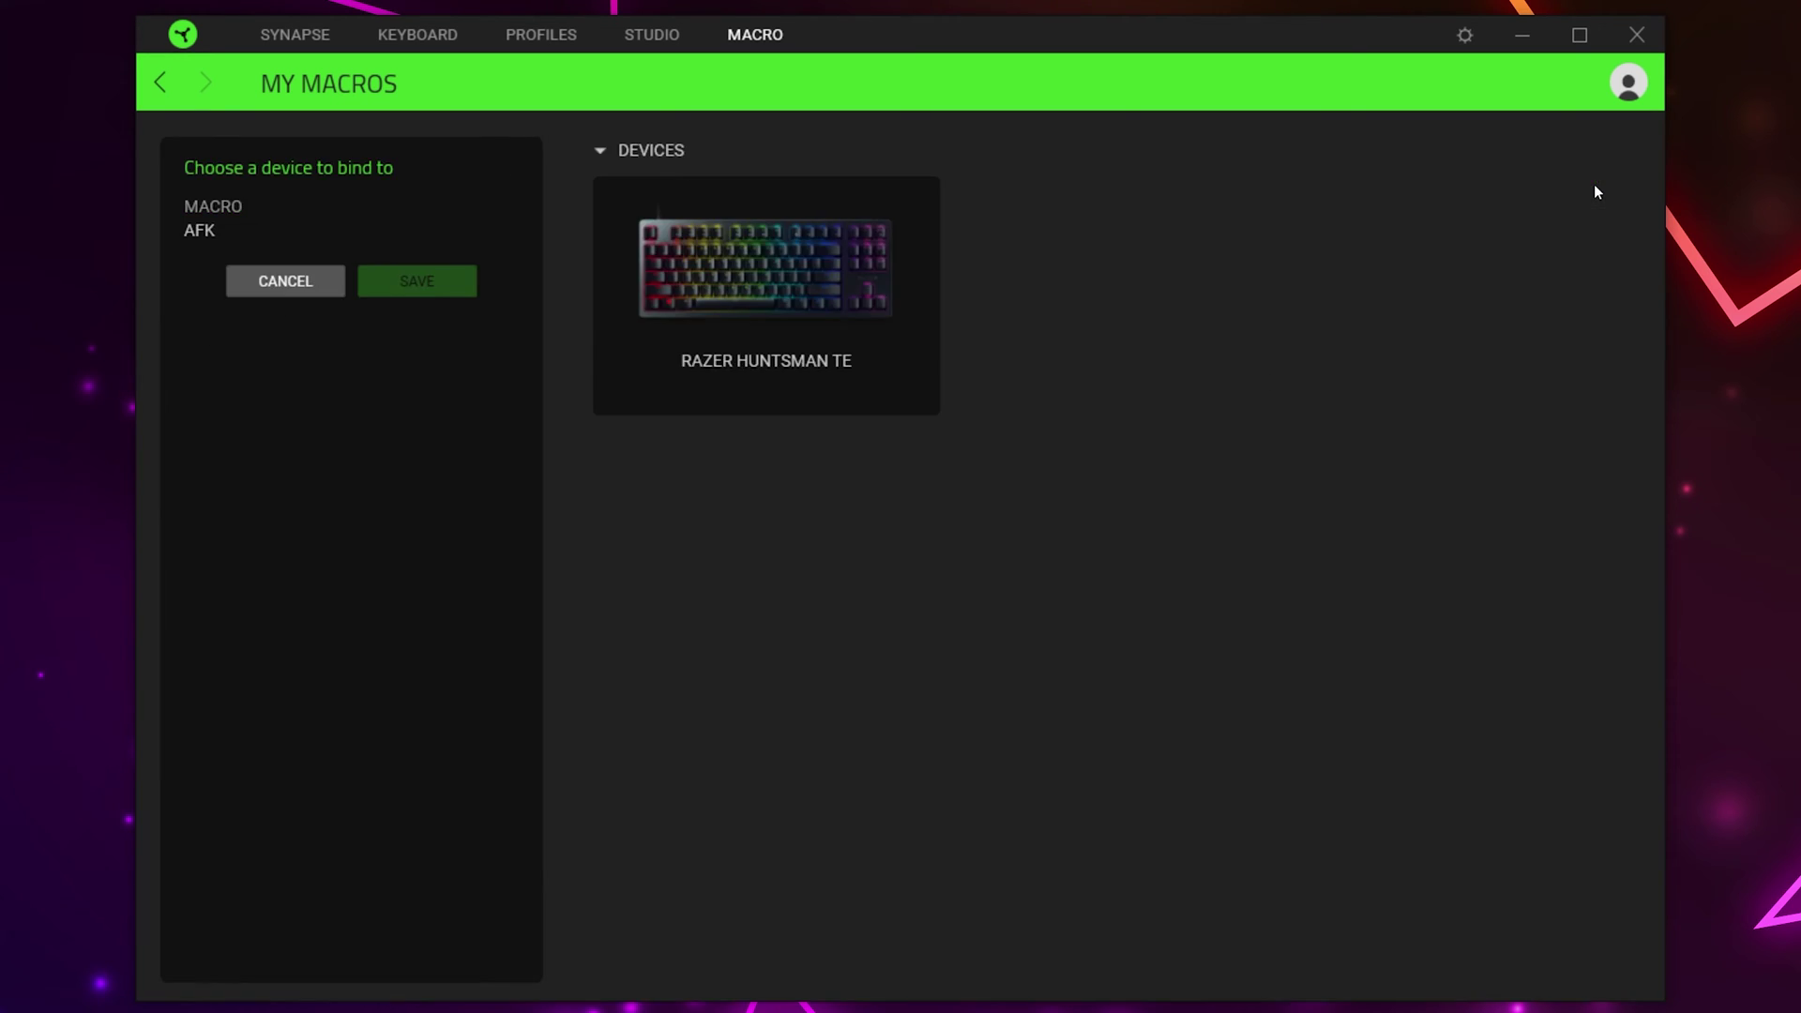
left_click(830, 251)
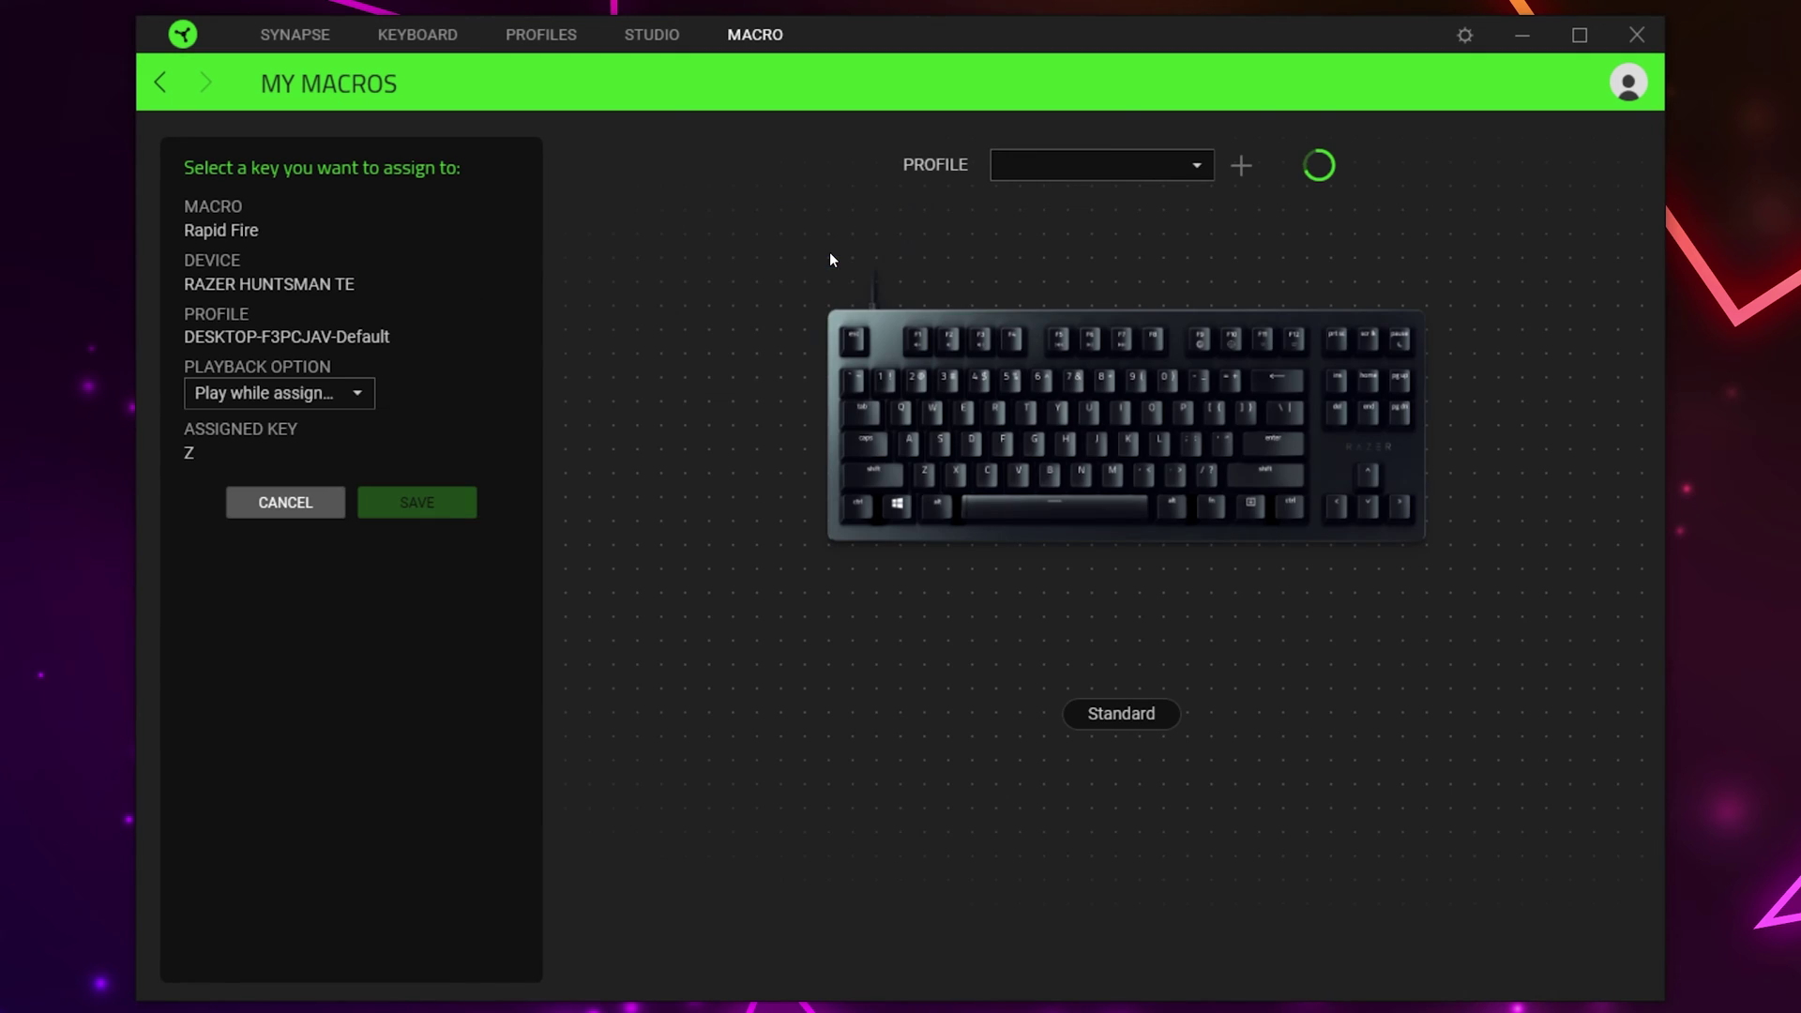
Assign AFK to the Huntsman TE's X key with Toggle continuous playback, and save.
left_click(1129, 713)
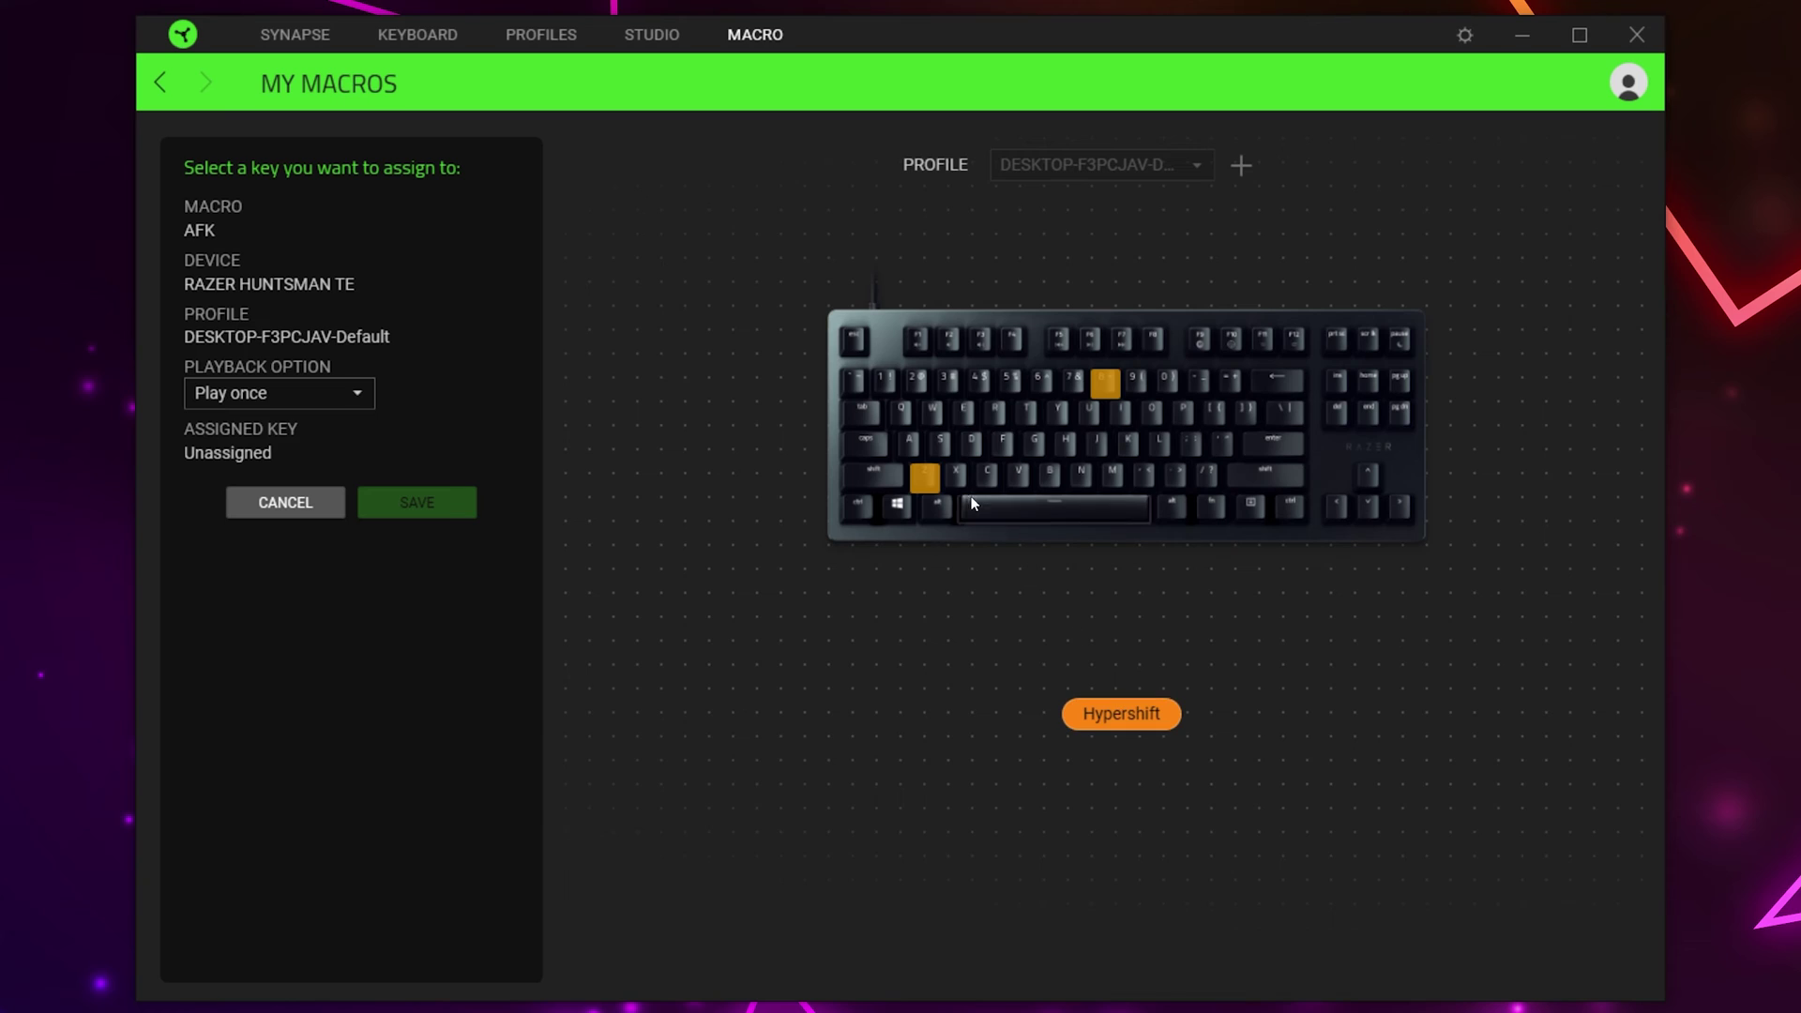
left_click(957, 479)
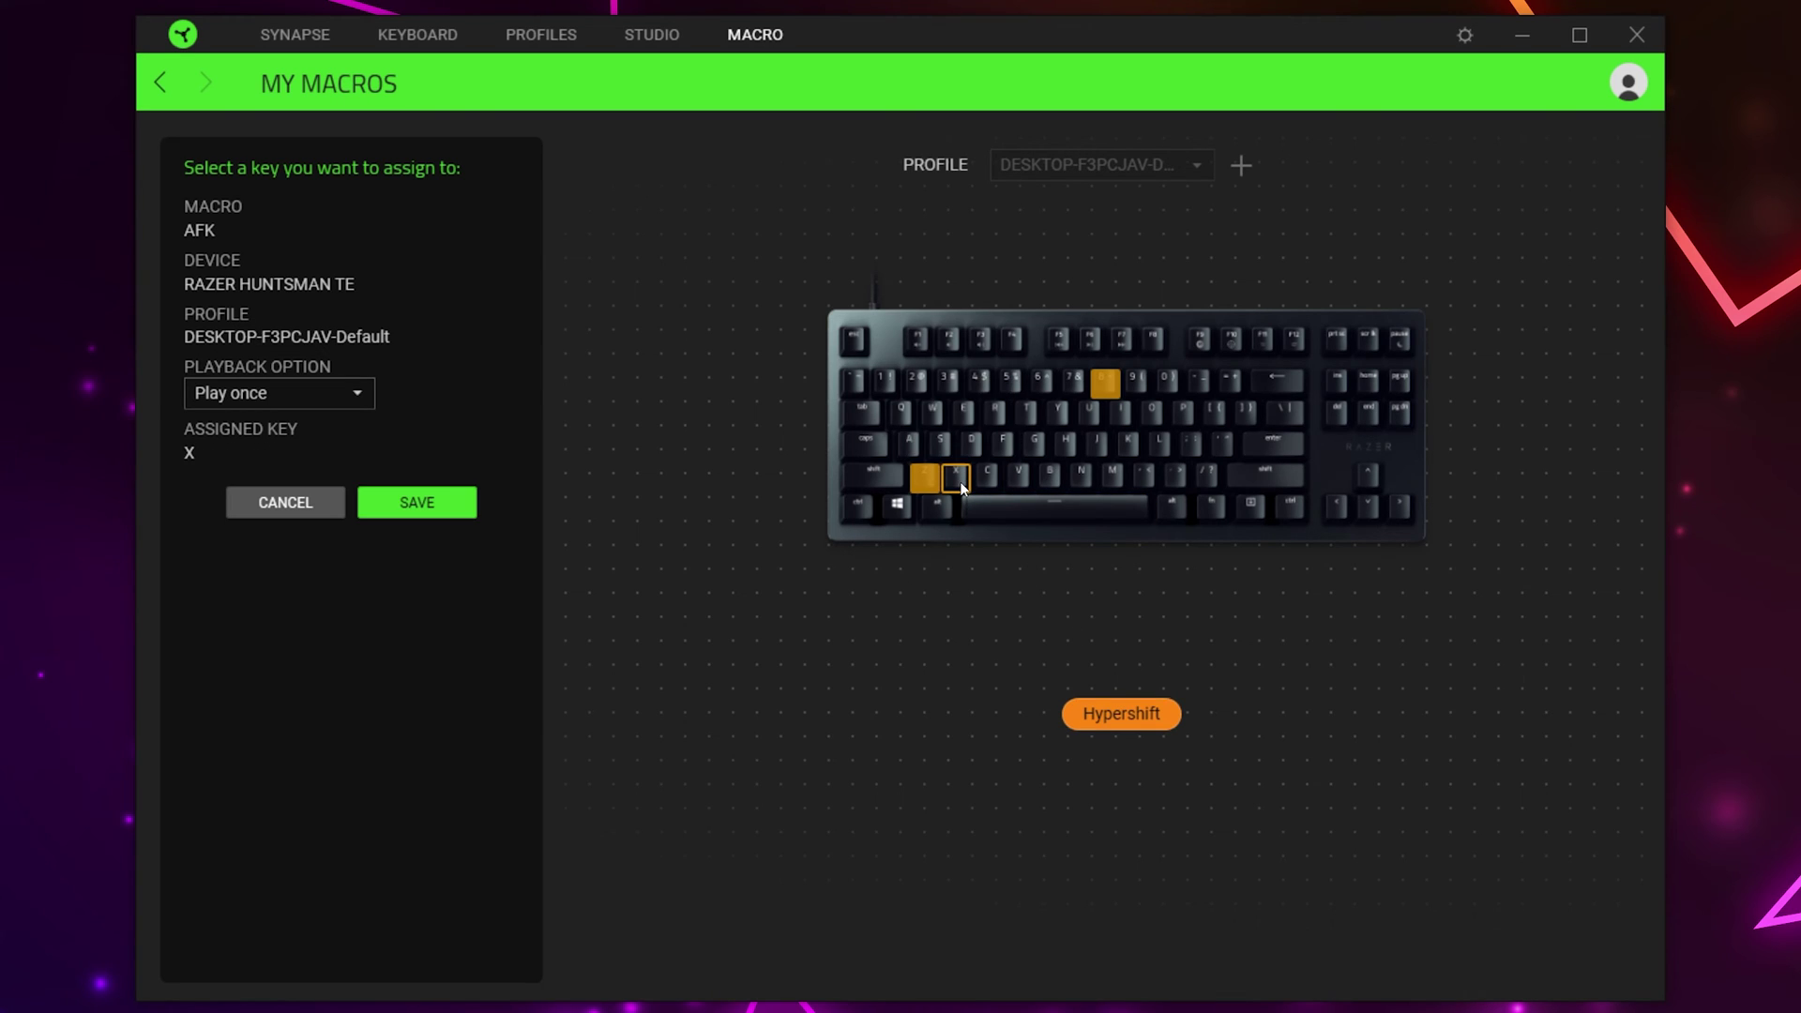
left_click(356, 392)
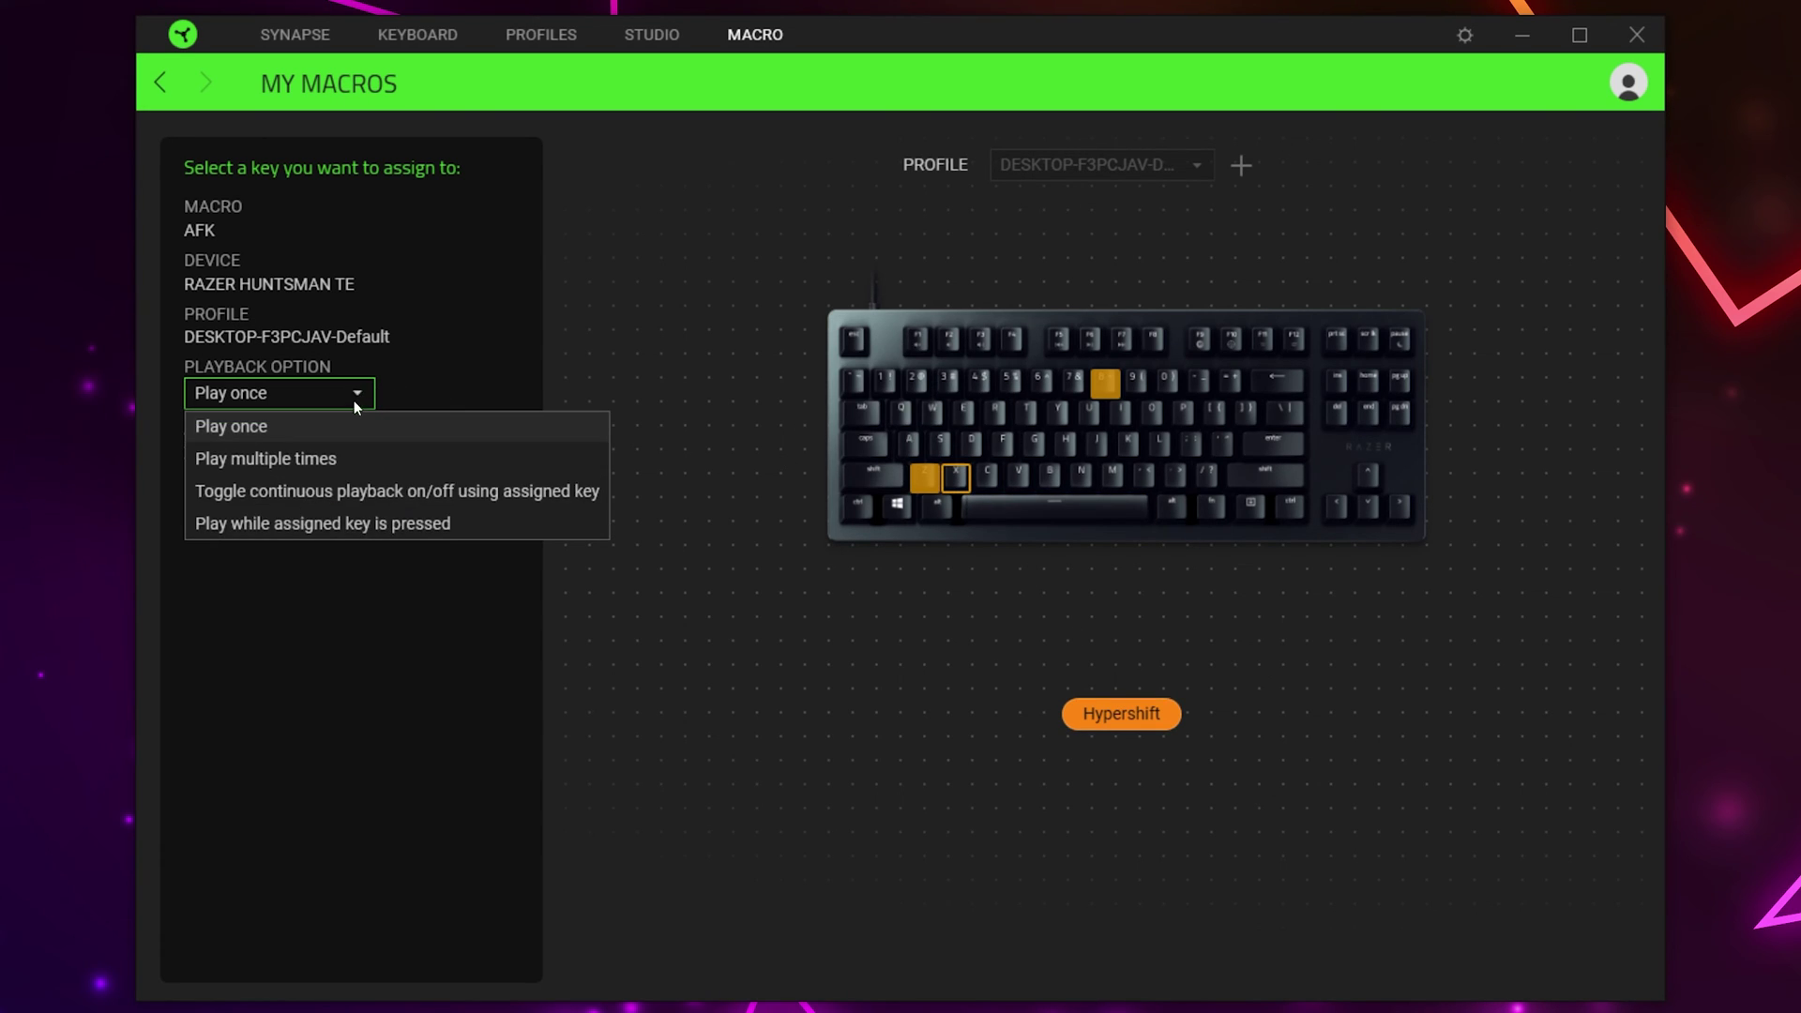
left_click(330, 492)
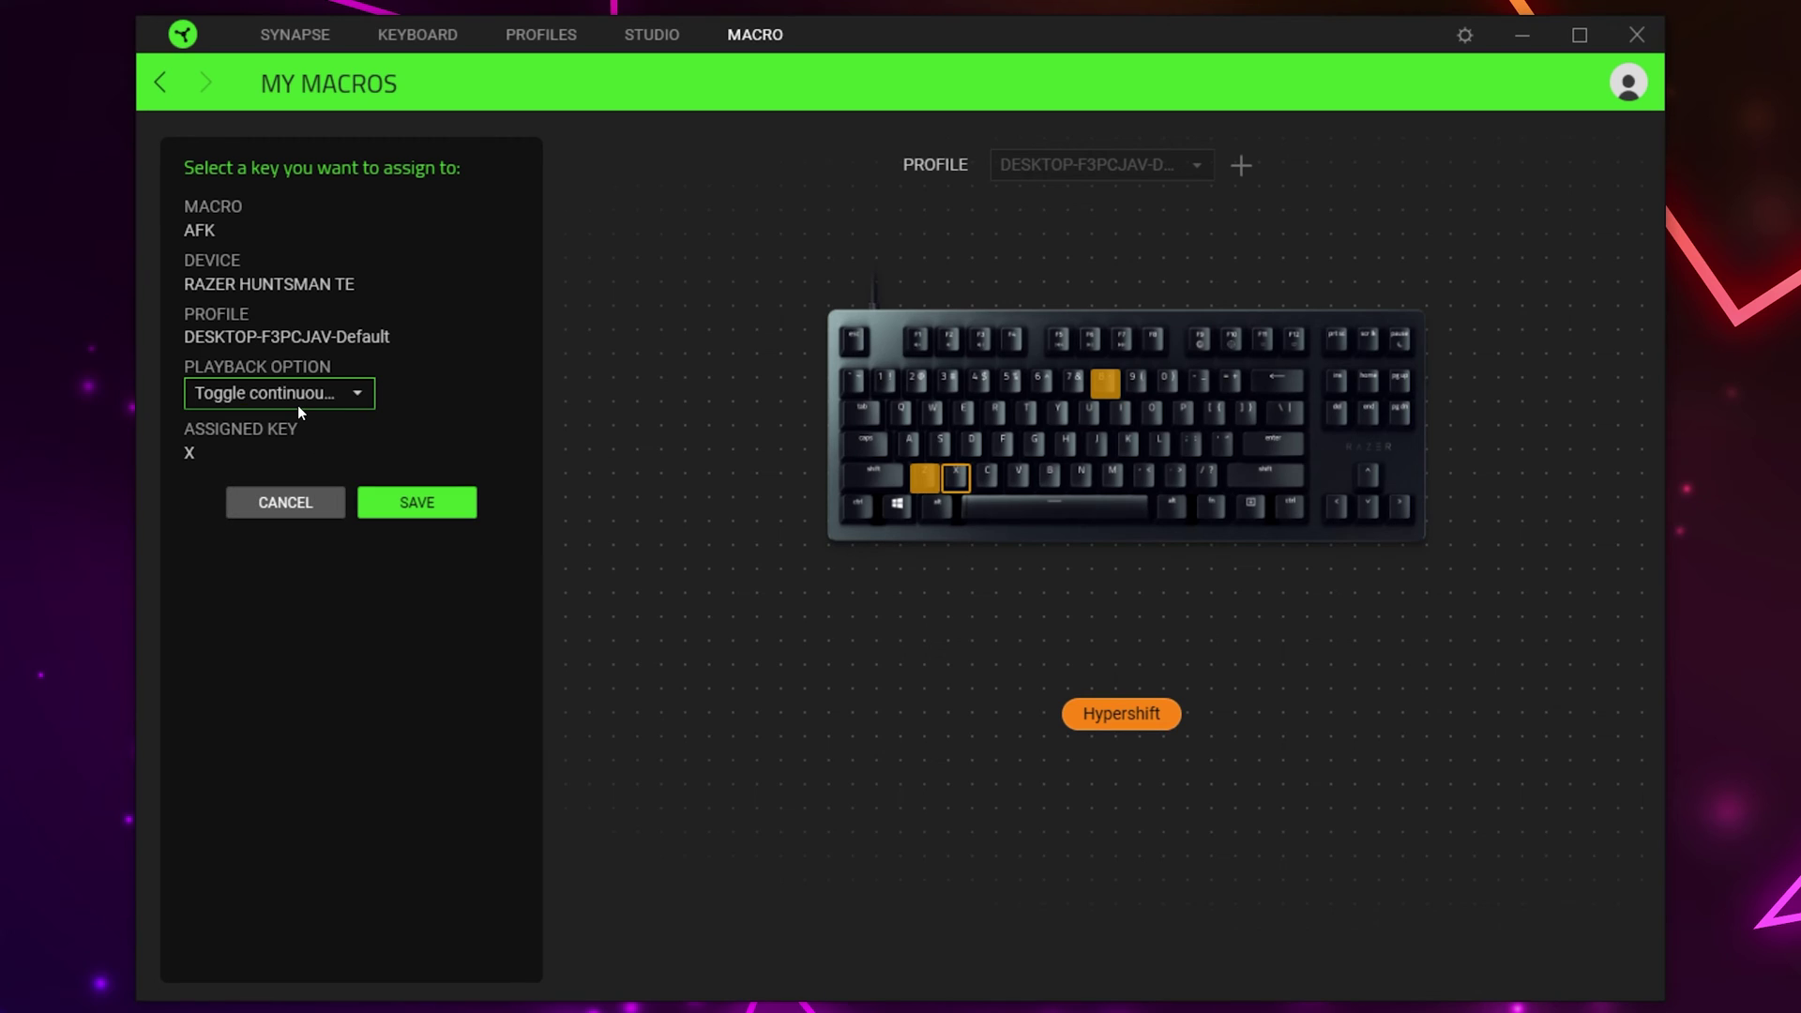
left_click(413, 502)
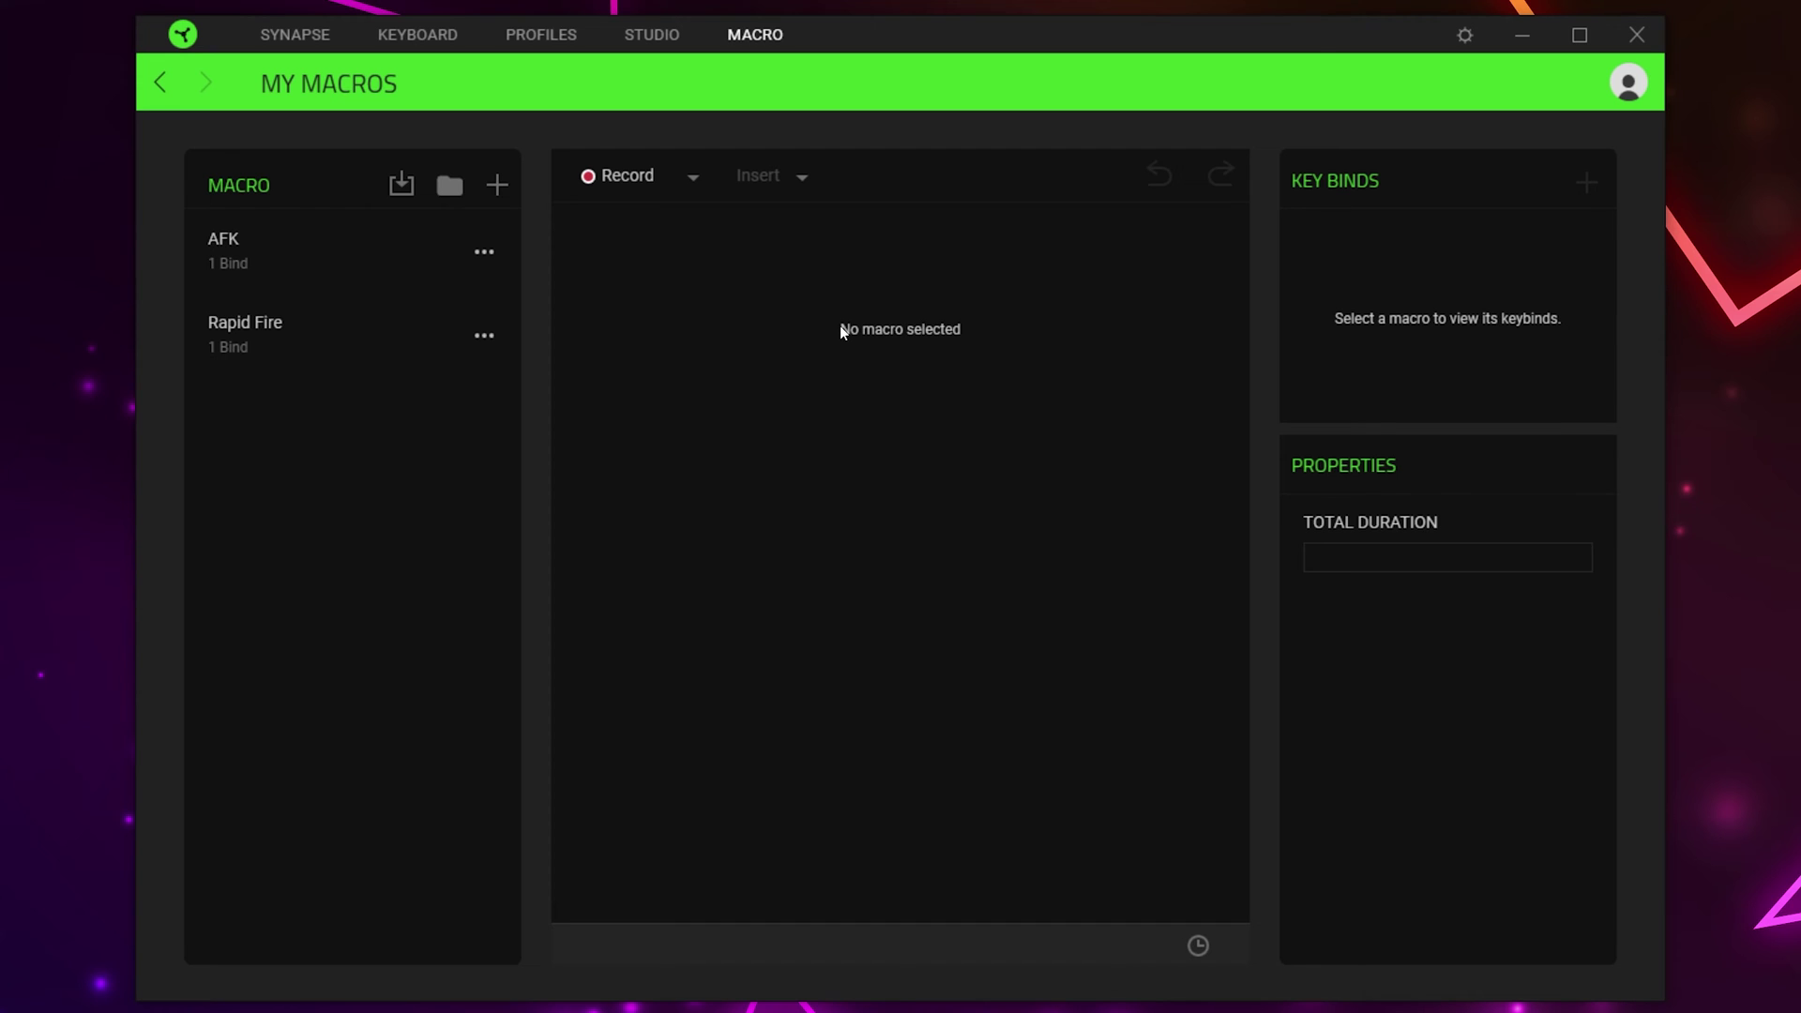
Create a third macro named 'Mouse' and bring up its Record options for delay and mouse tracking.
left_click(497, 185)
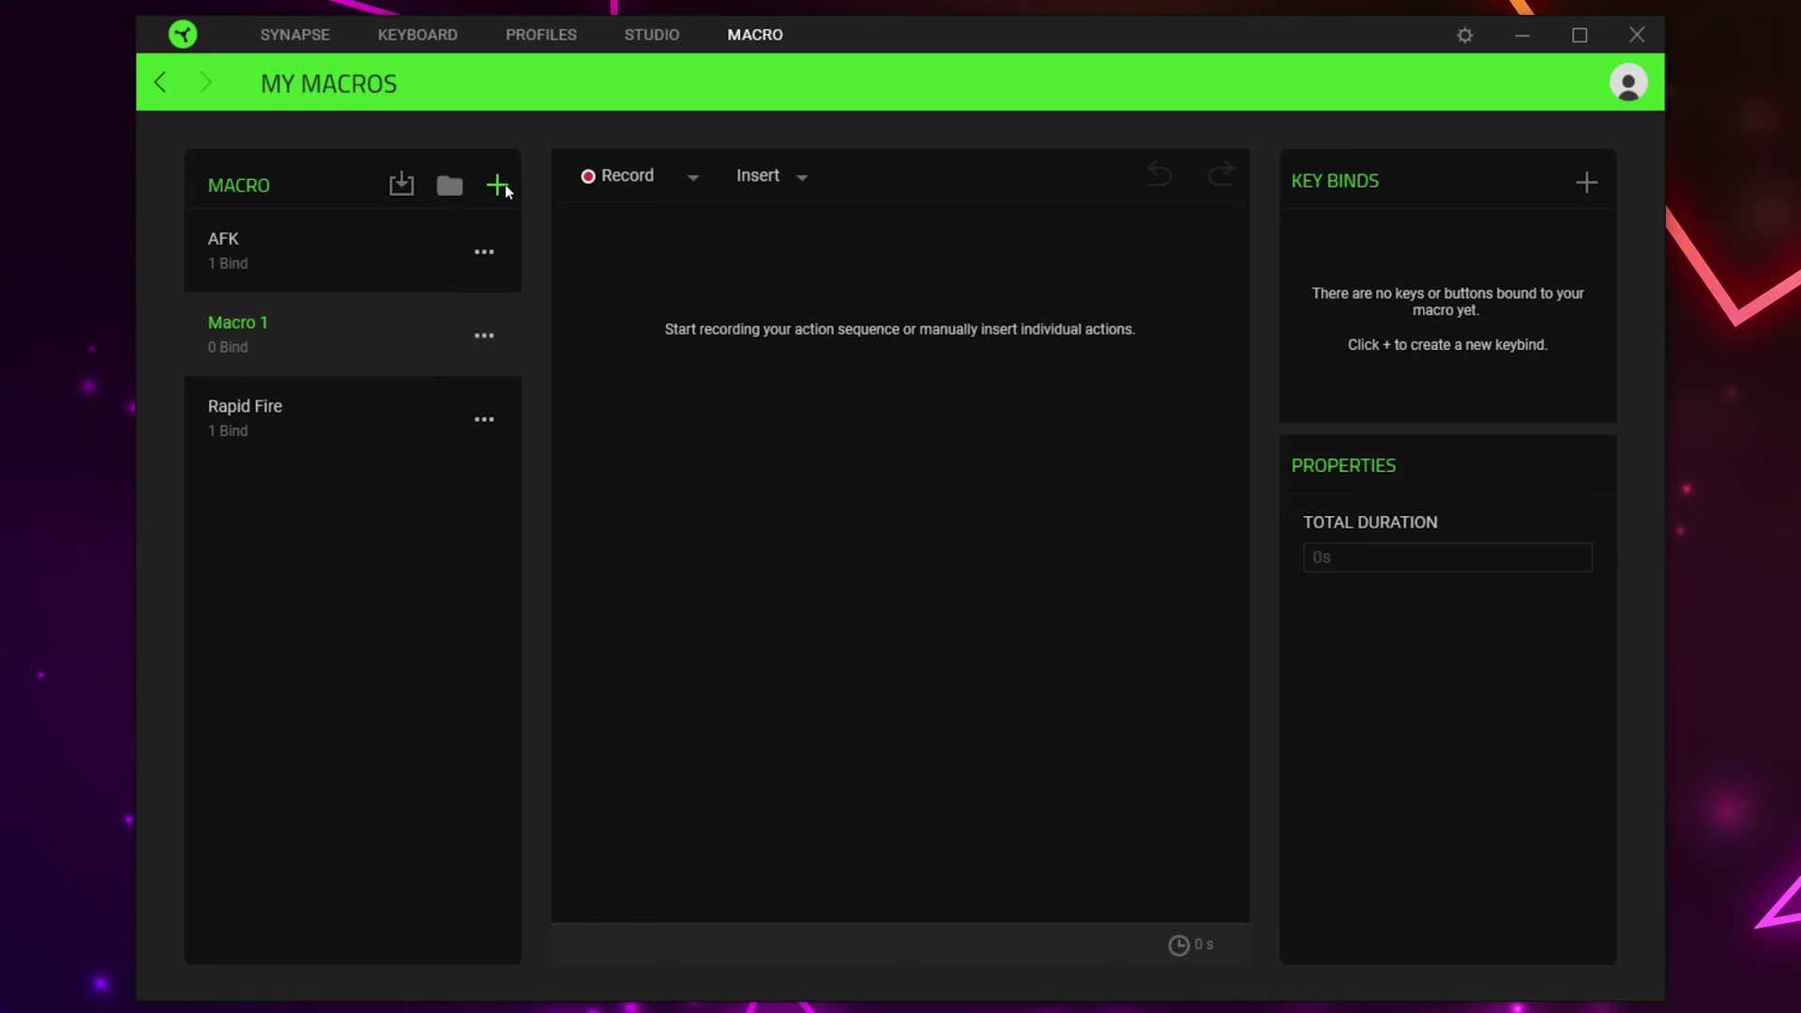
left_click(253, 321)
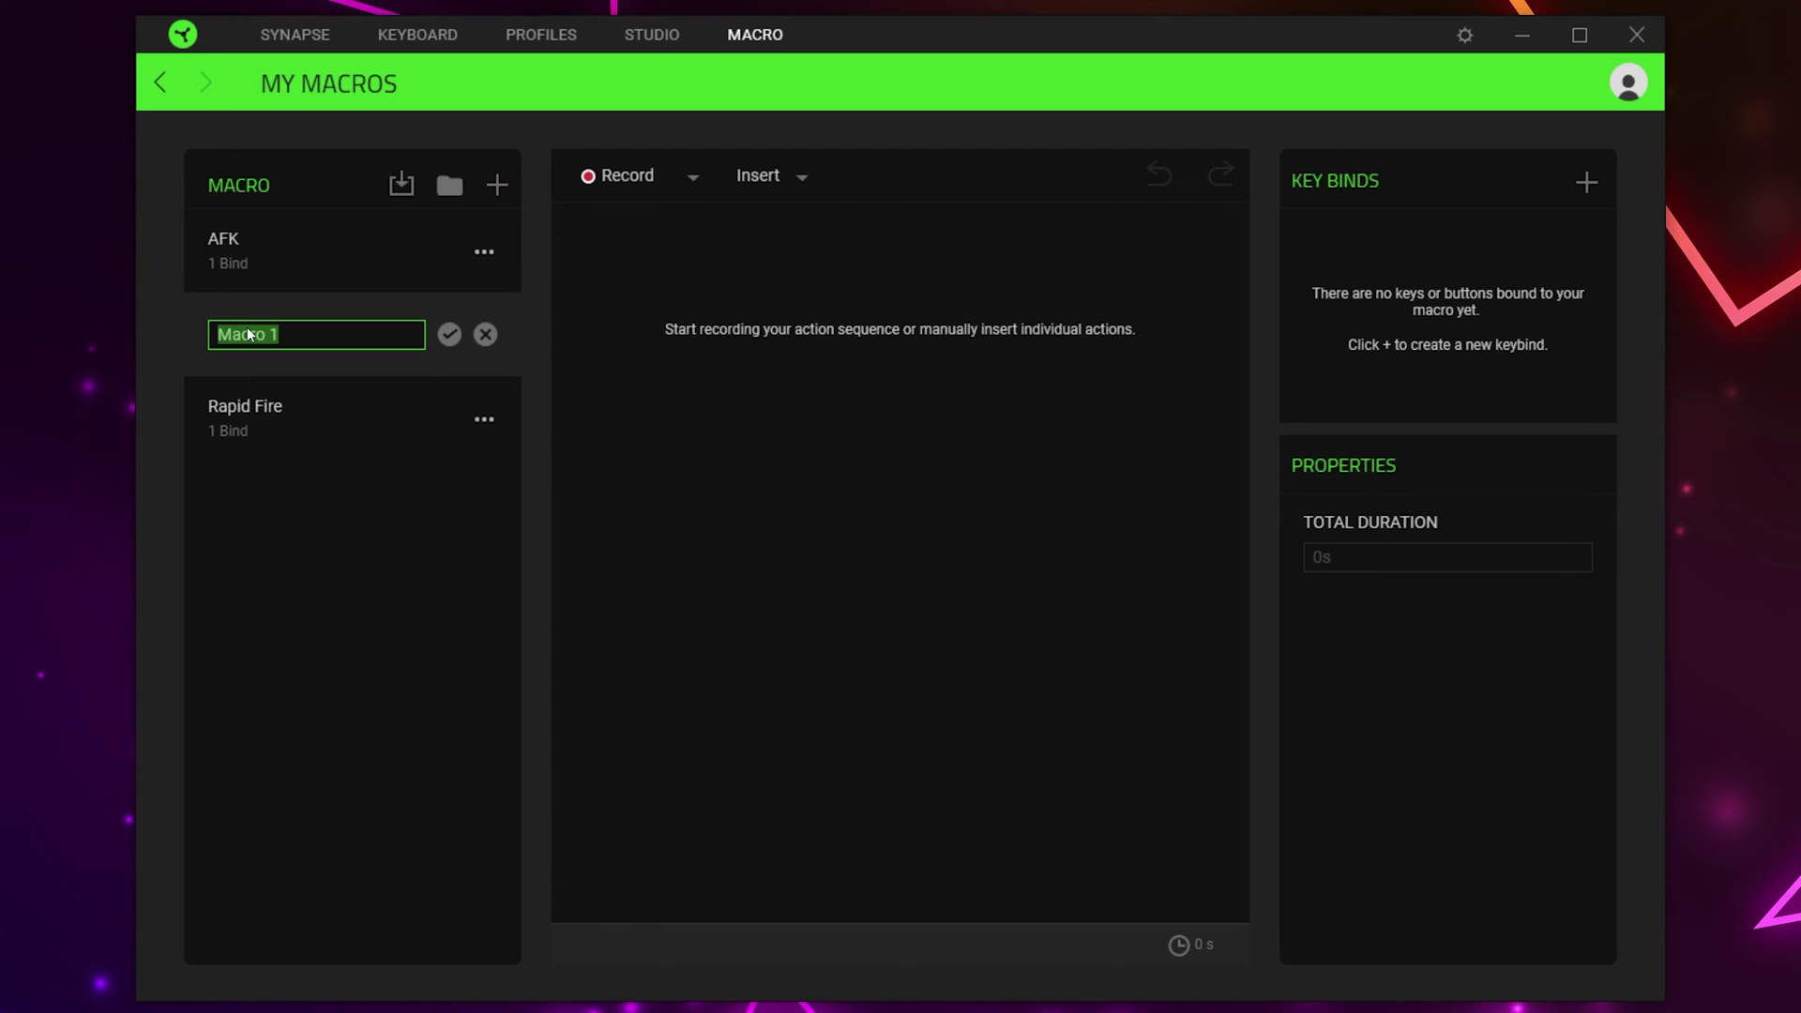
type("Mouse")
key("Return")
left_click(693, 179)
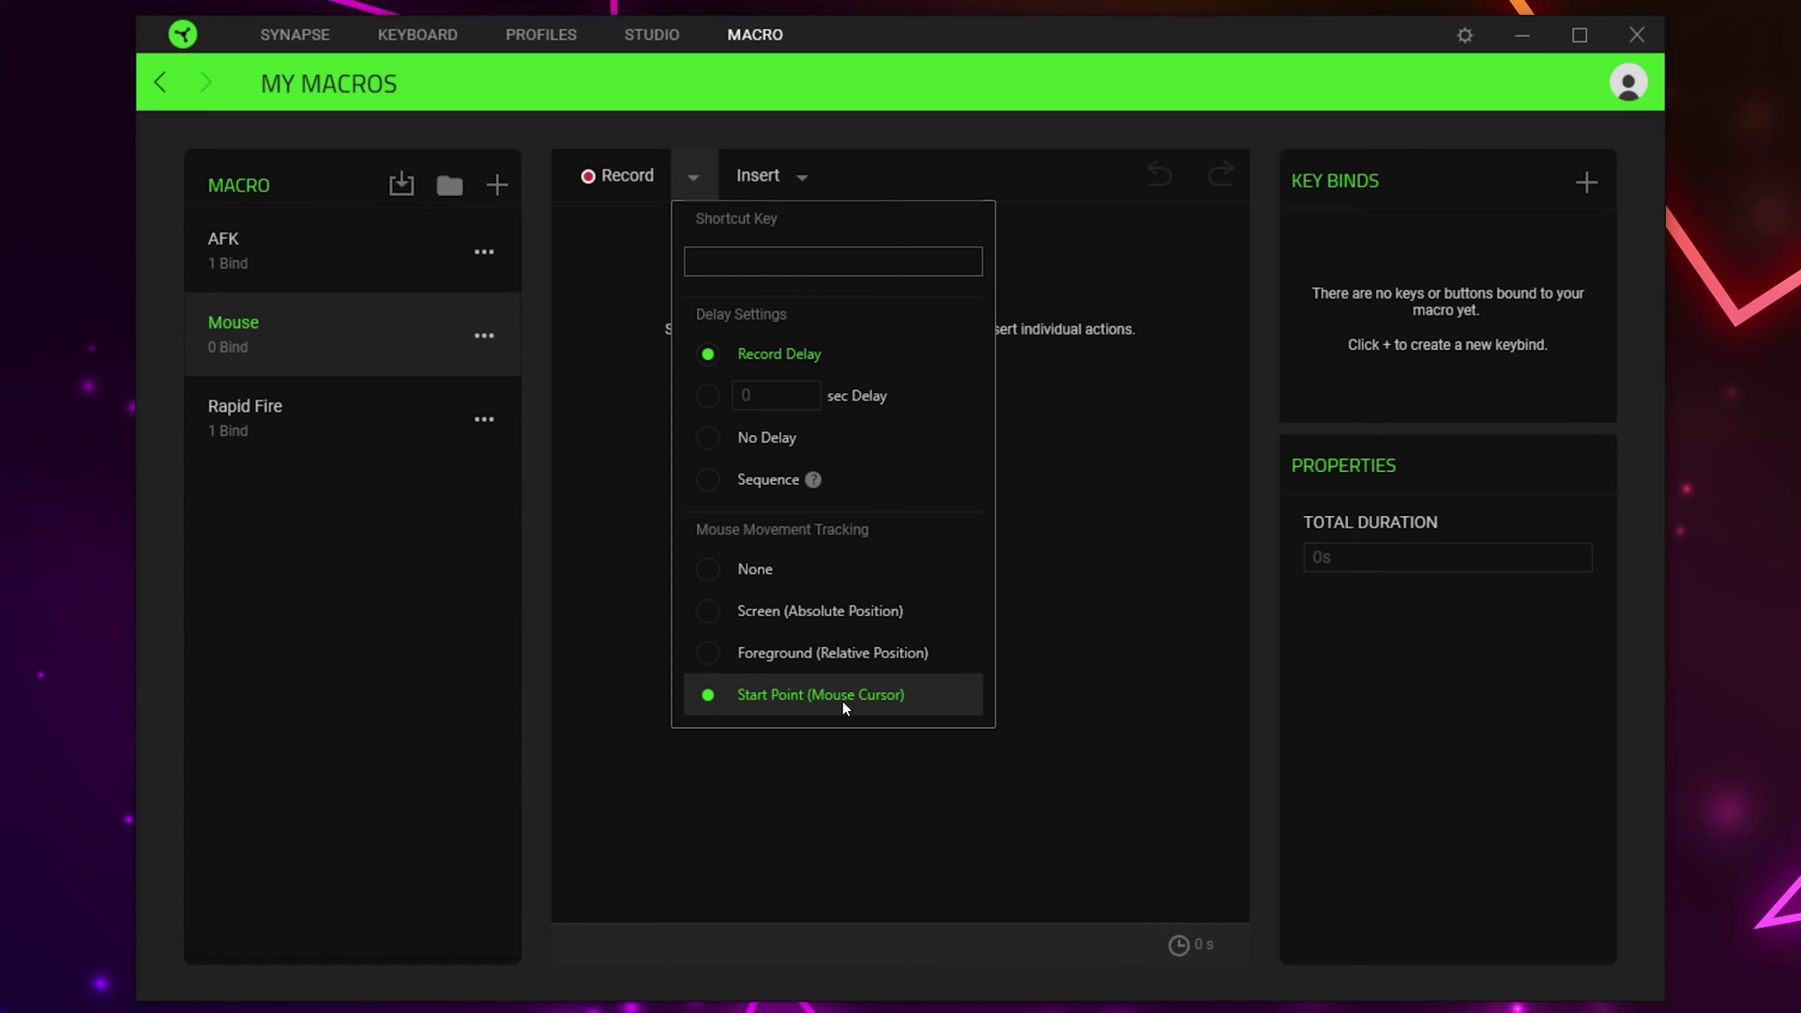
Begin recording the Mouse macro and switch to the Discord window during the countdown.
left_click(863, 769)
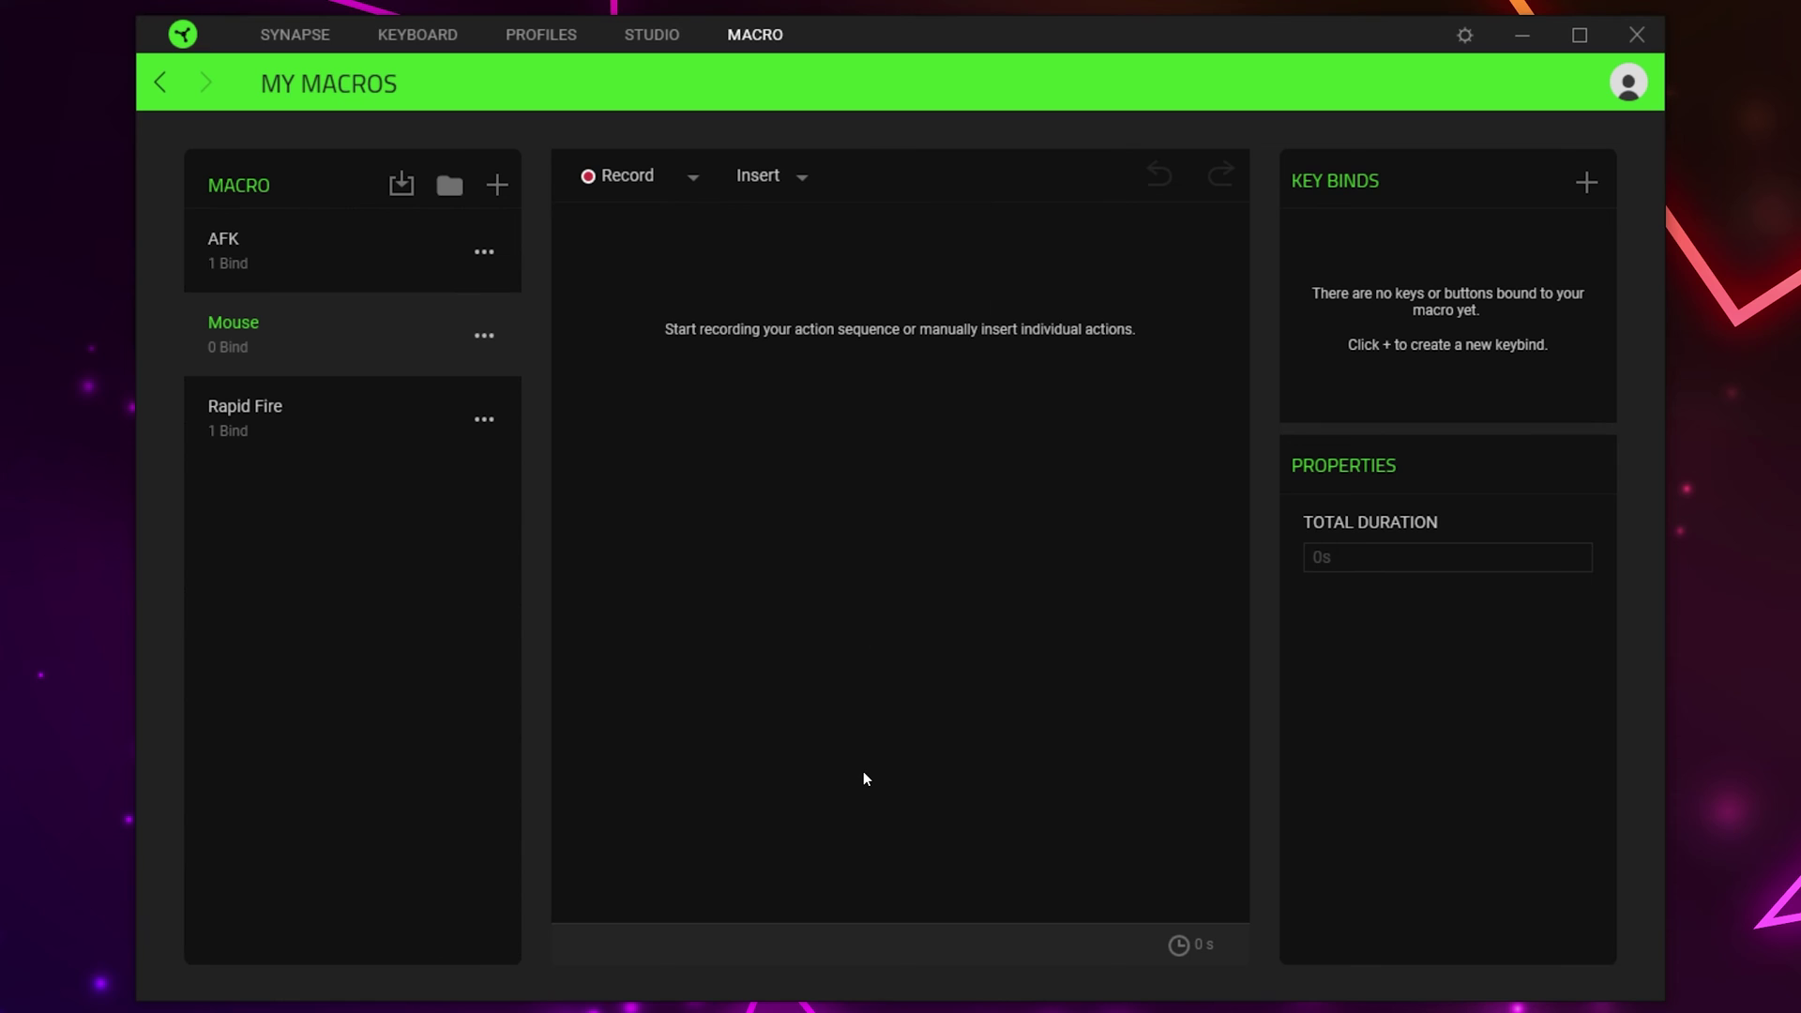
left_click(612, 177)
key("alt+Tab")
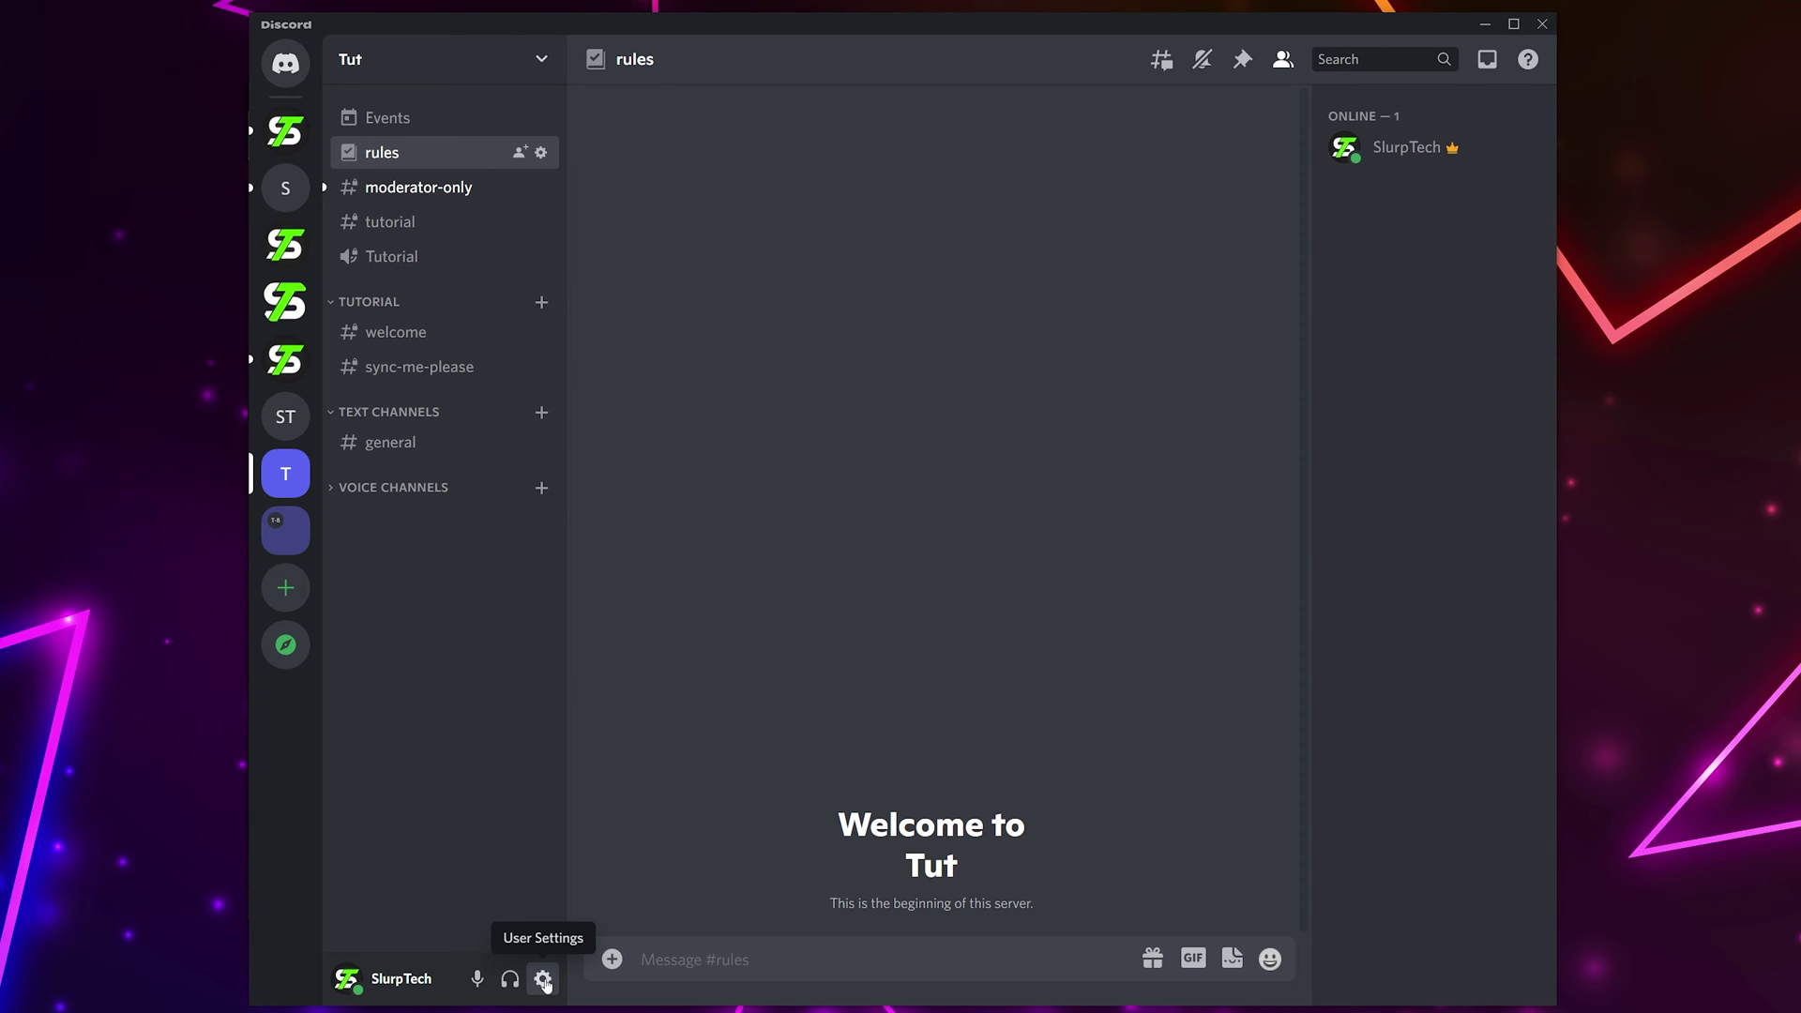
Record clicks in Discord turning on Developer Mode in Advanced settings, then stop the macro recording.
left_click(544, 980)
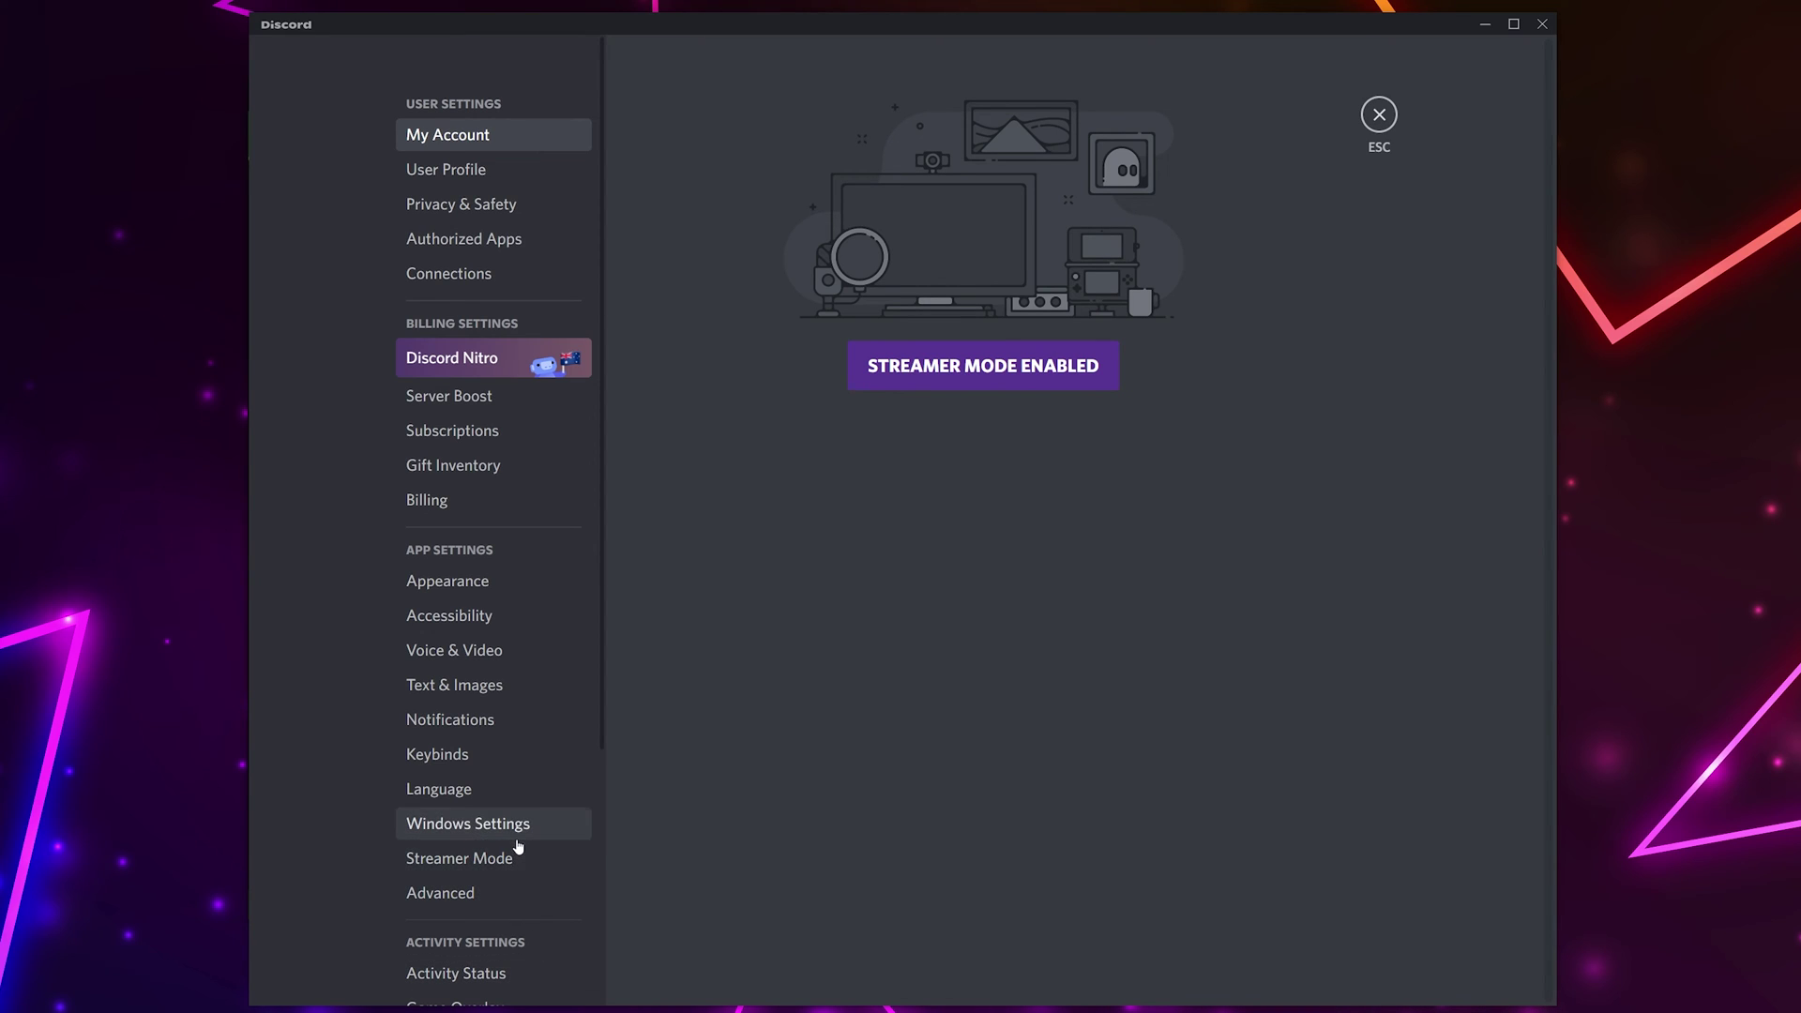
left_click(502, 895)
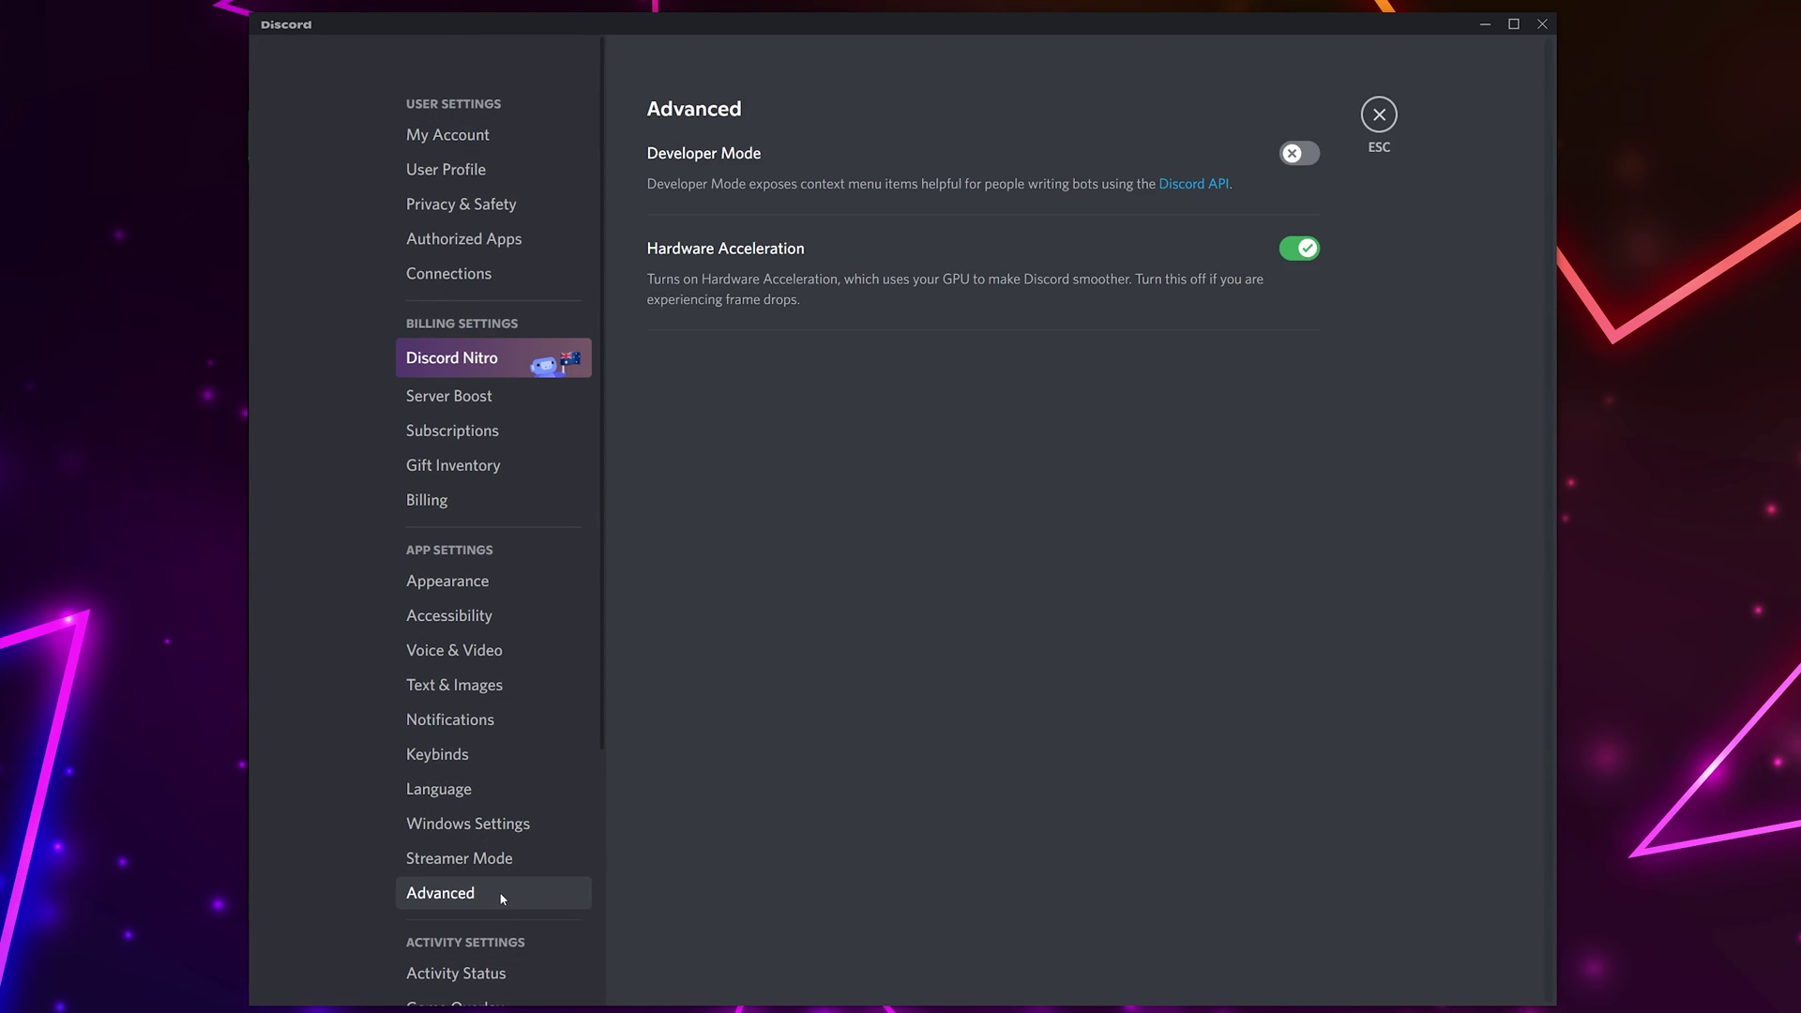
left_click(1296, 153)
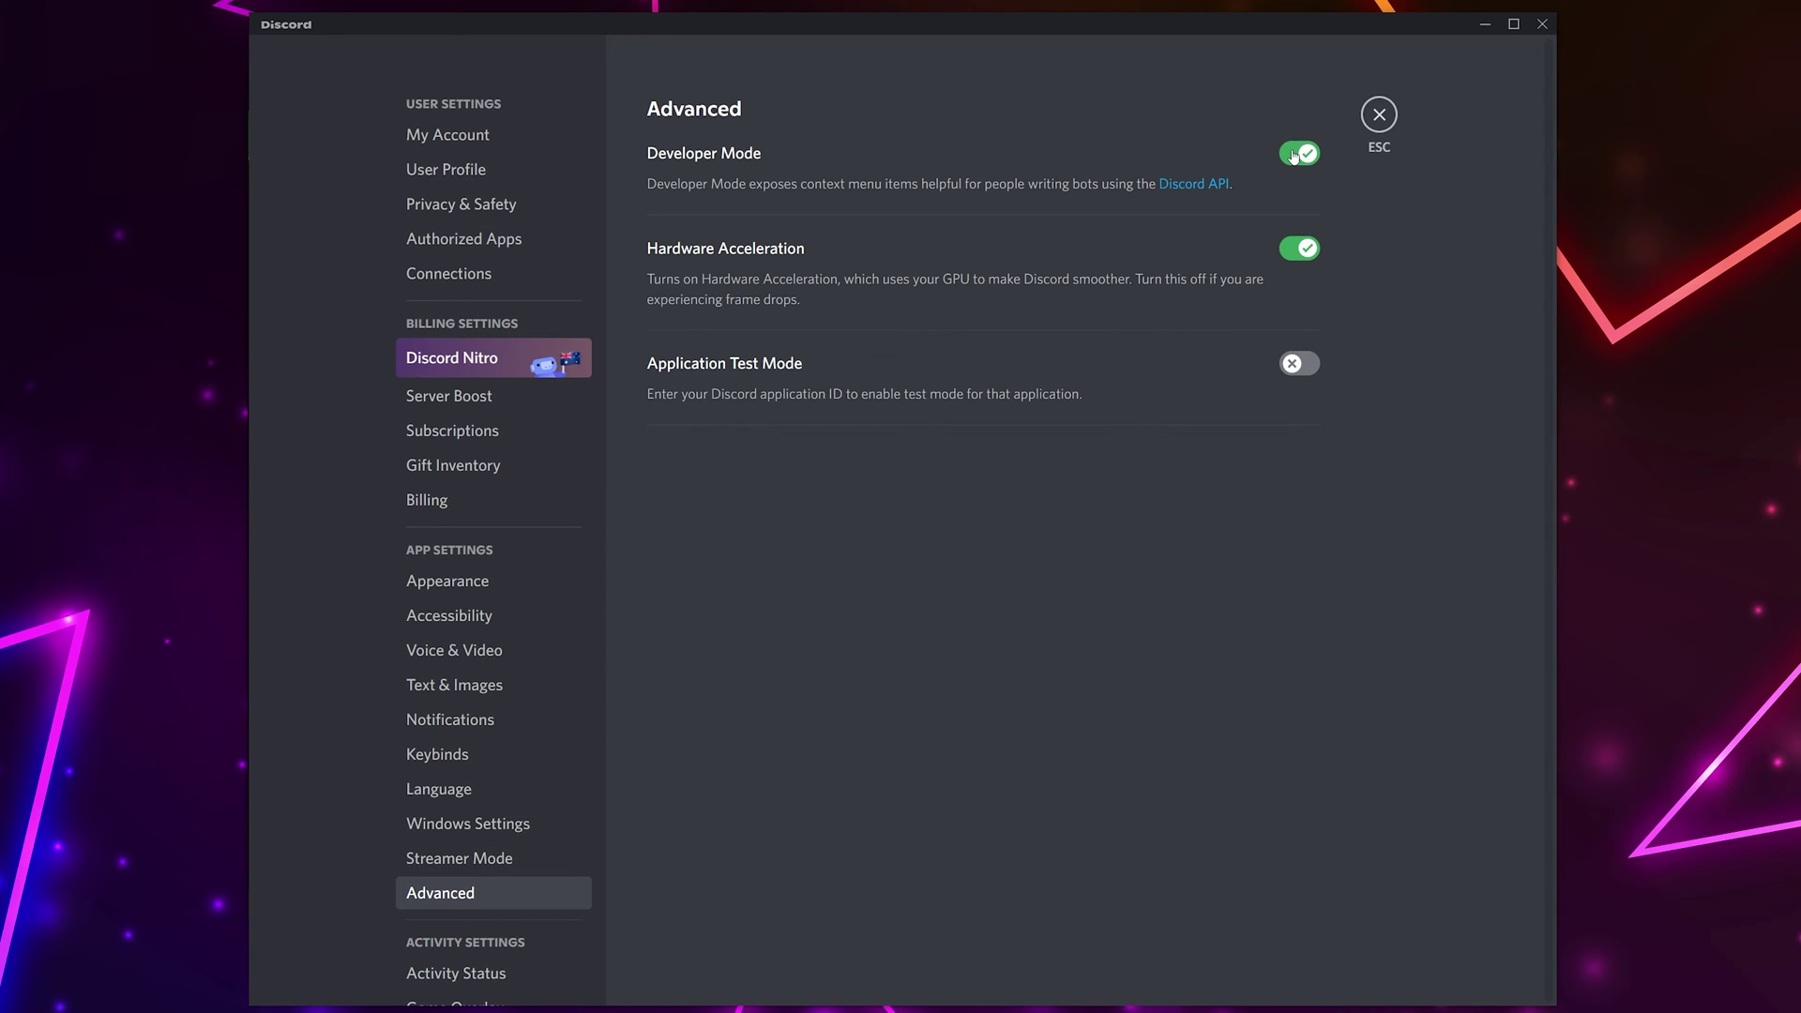
left_click(1379, 114)
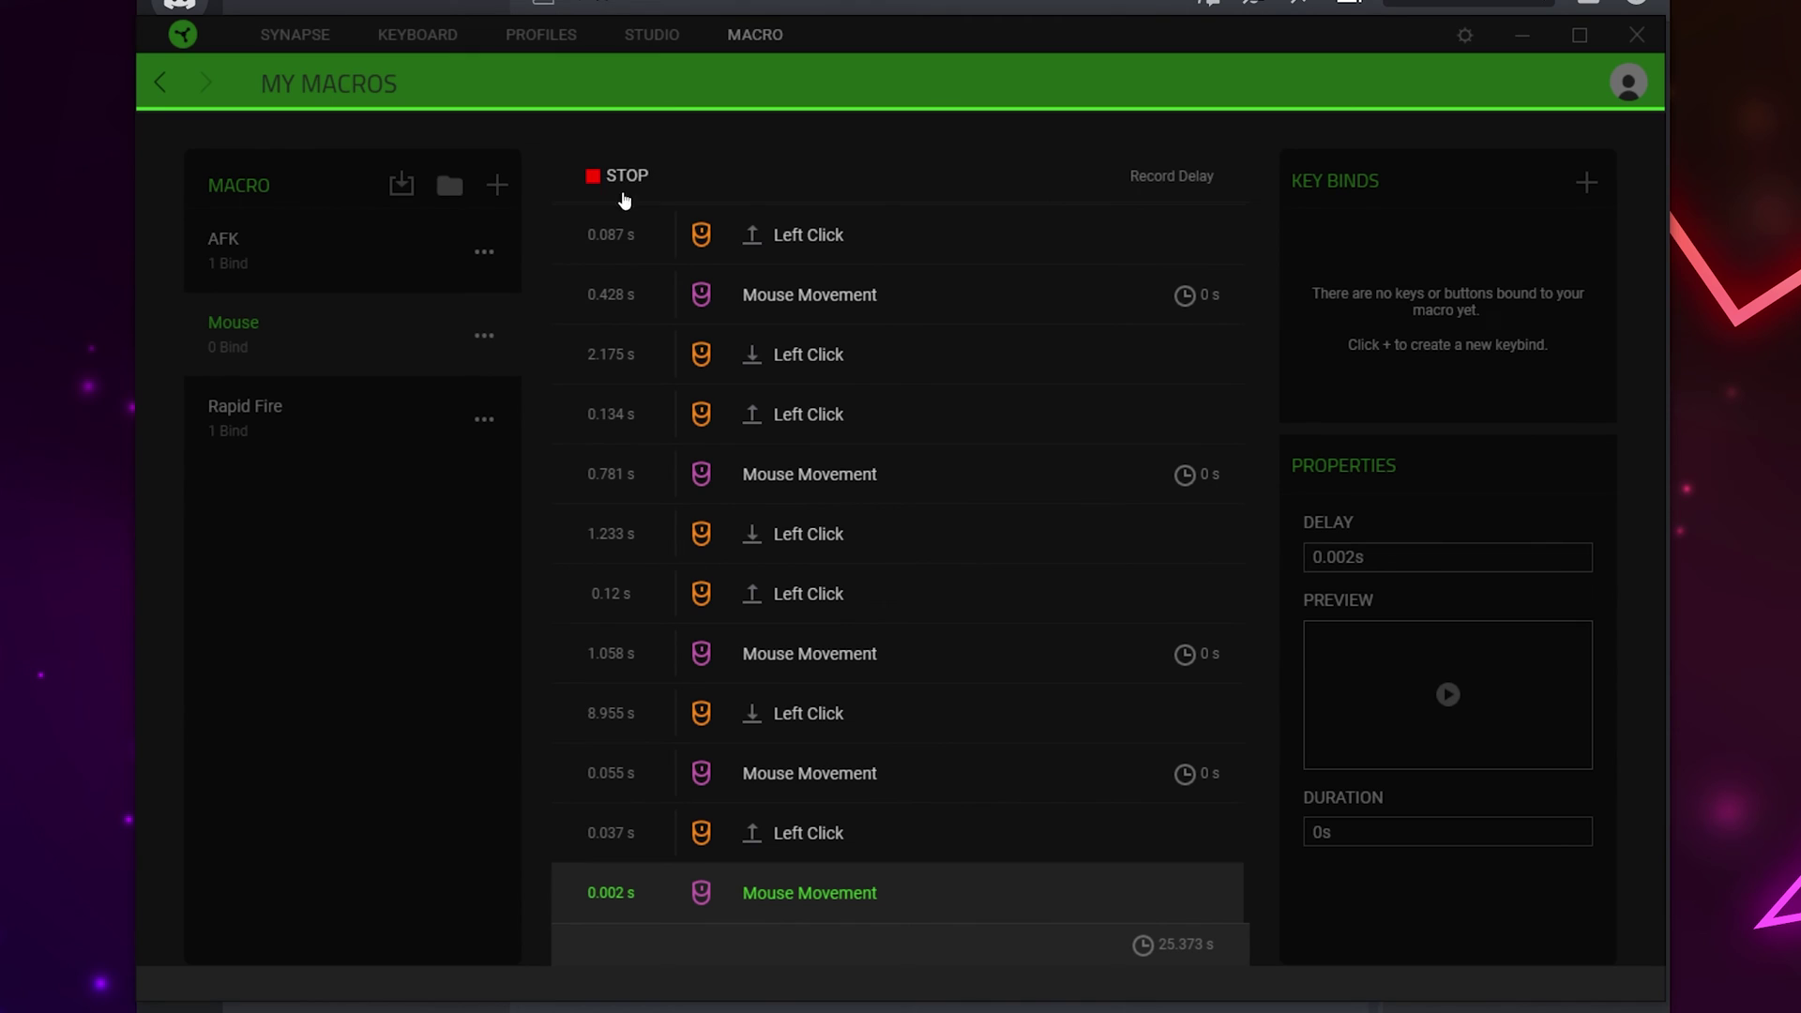
left_click(621, 176)
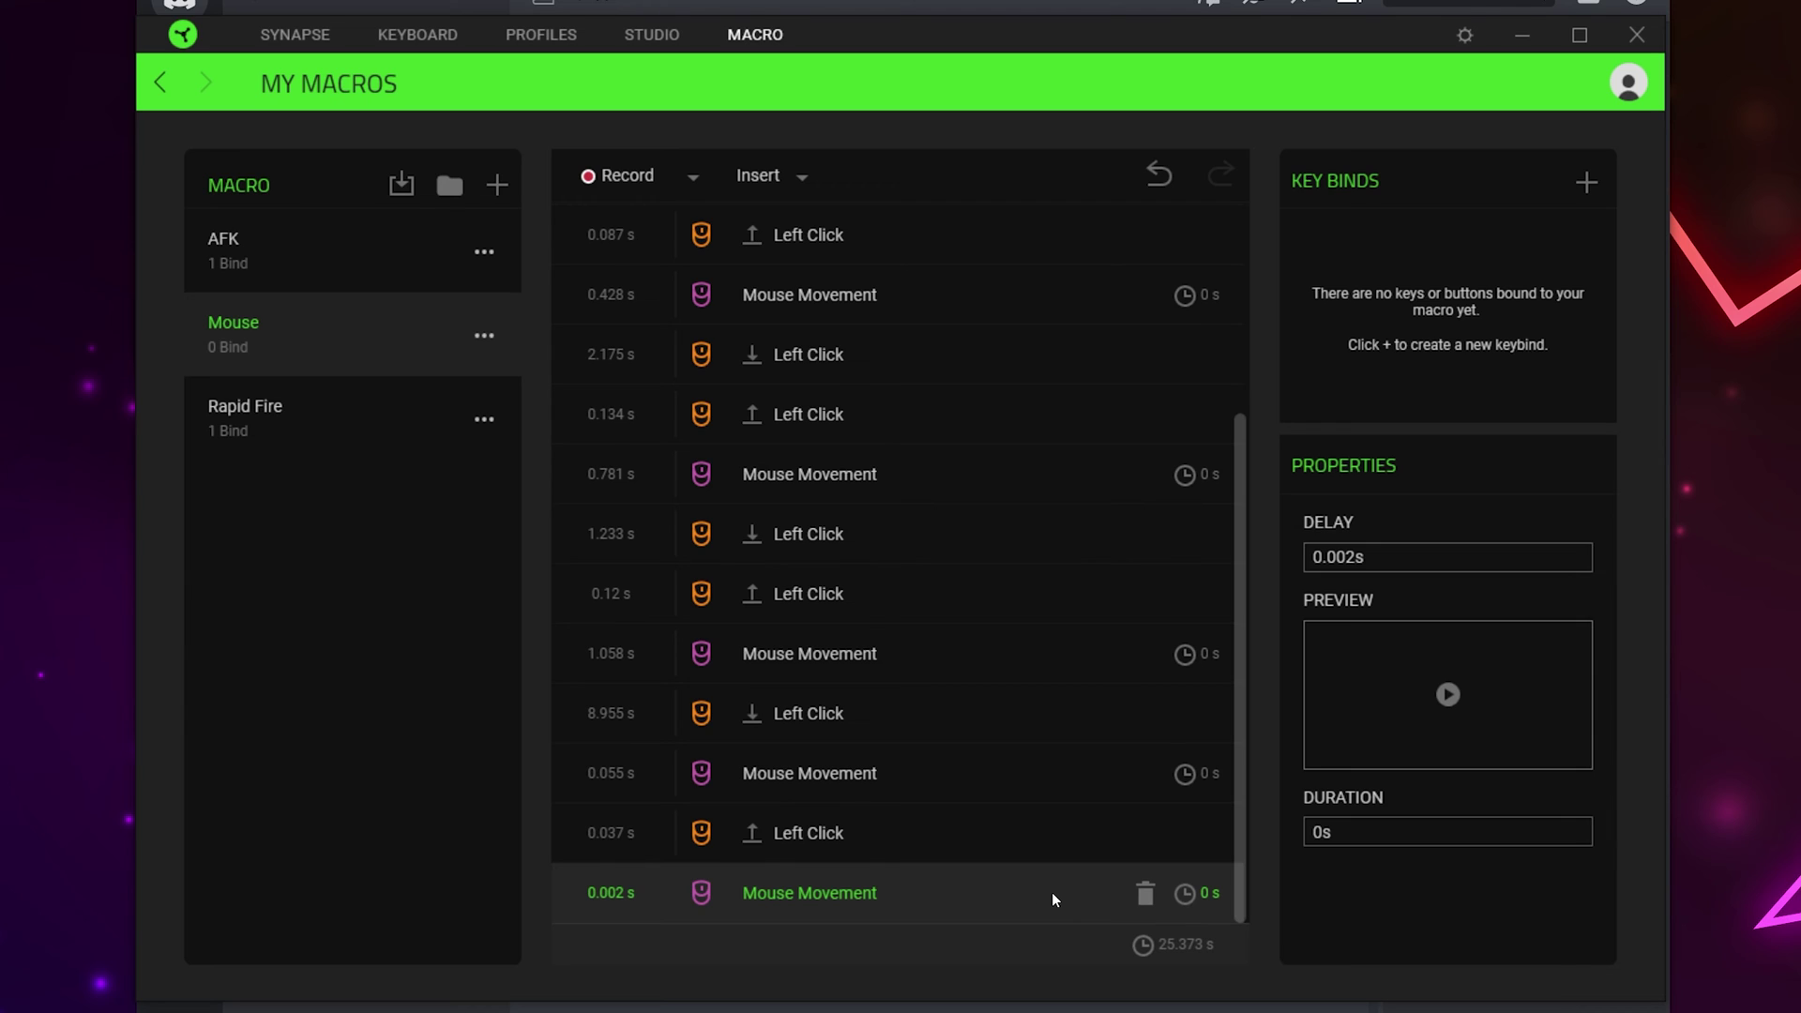
Delete the final mouse movement event and review the remaining events, including the 0.134 s release and 0.66 s movement.
left_click(1145, 895)
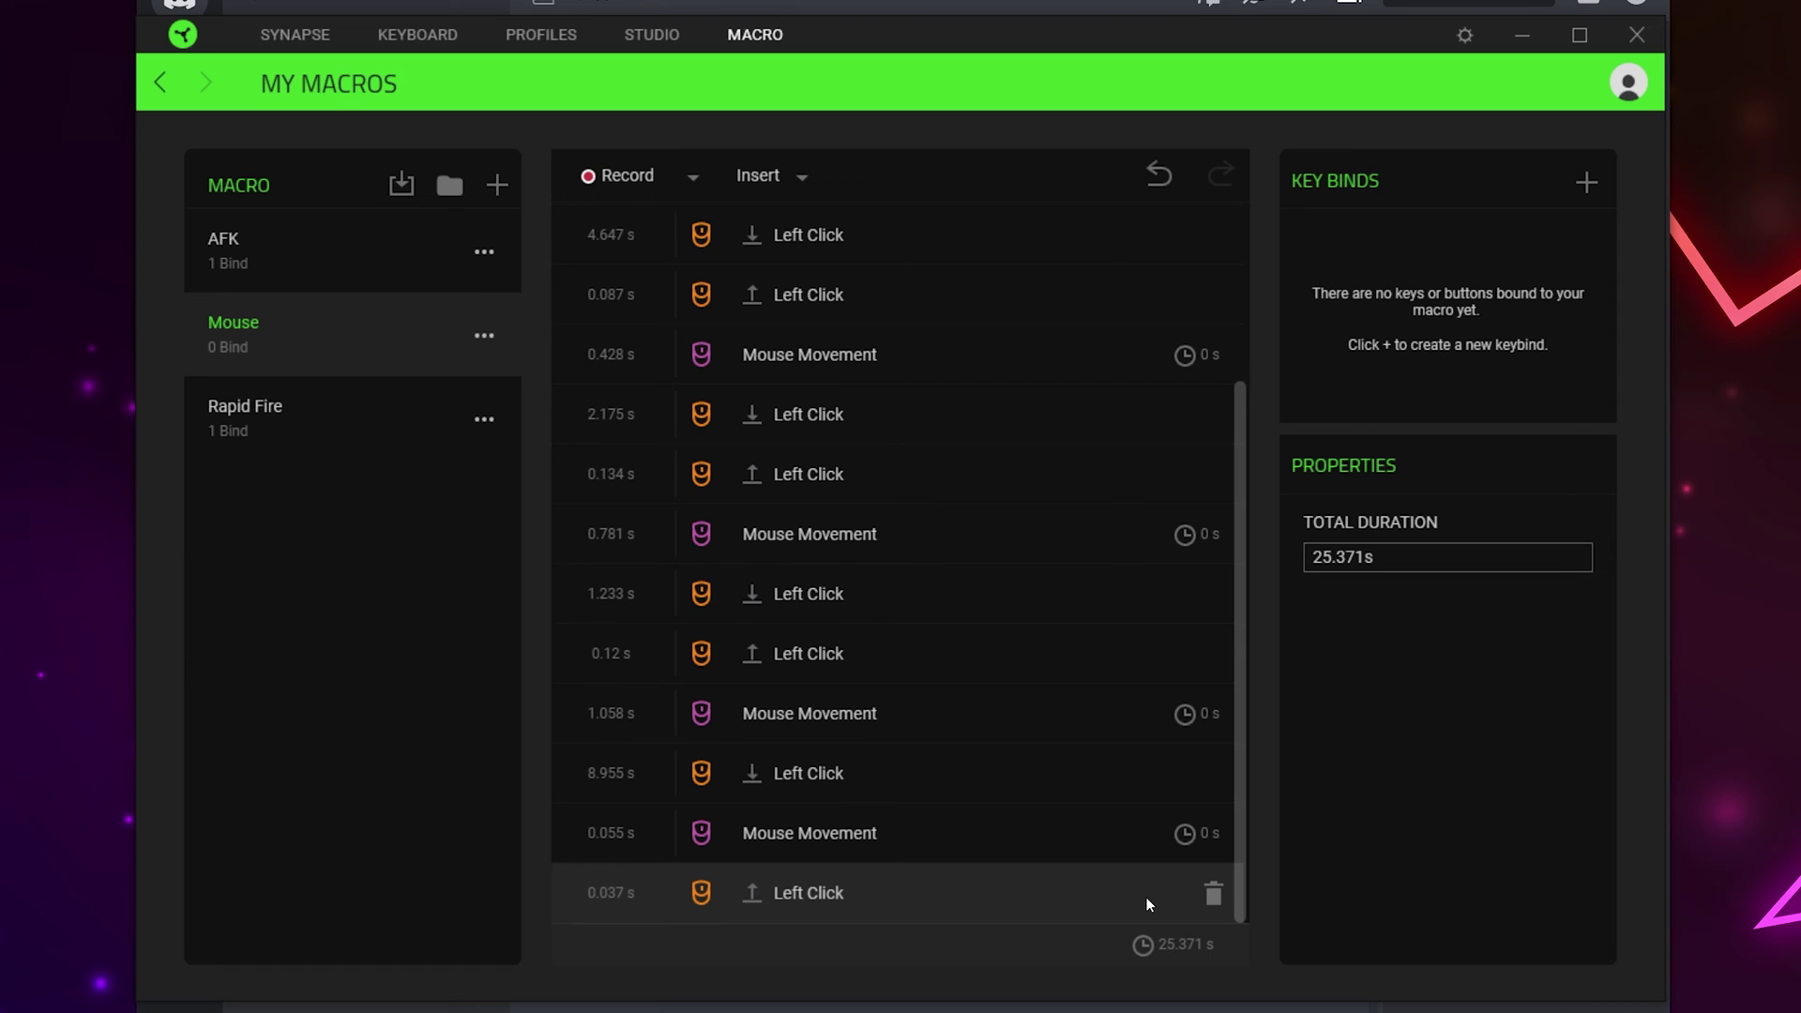
scroll(949, 384, "up", 1)
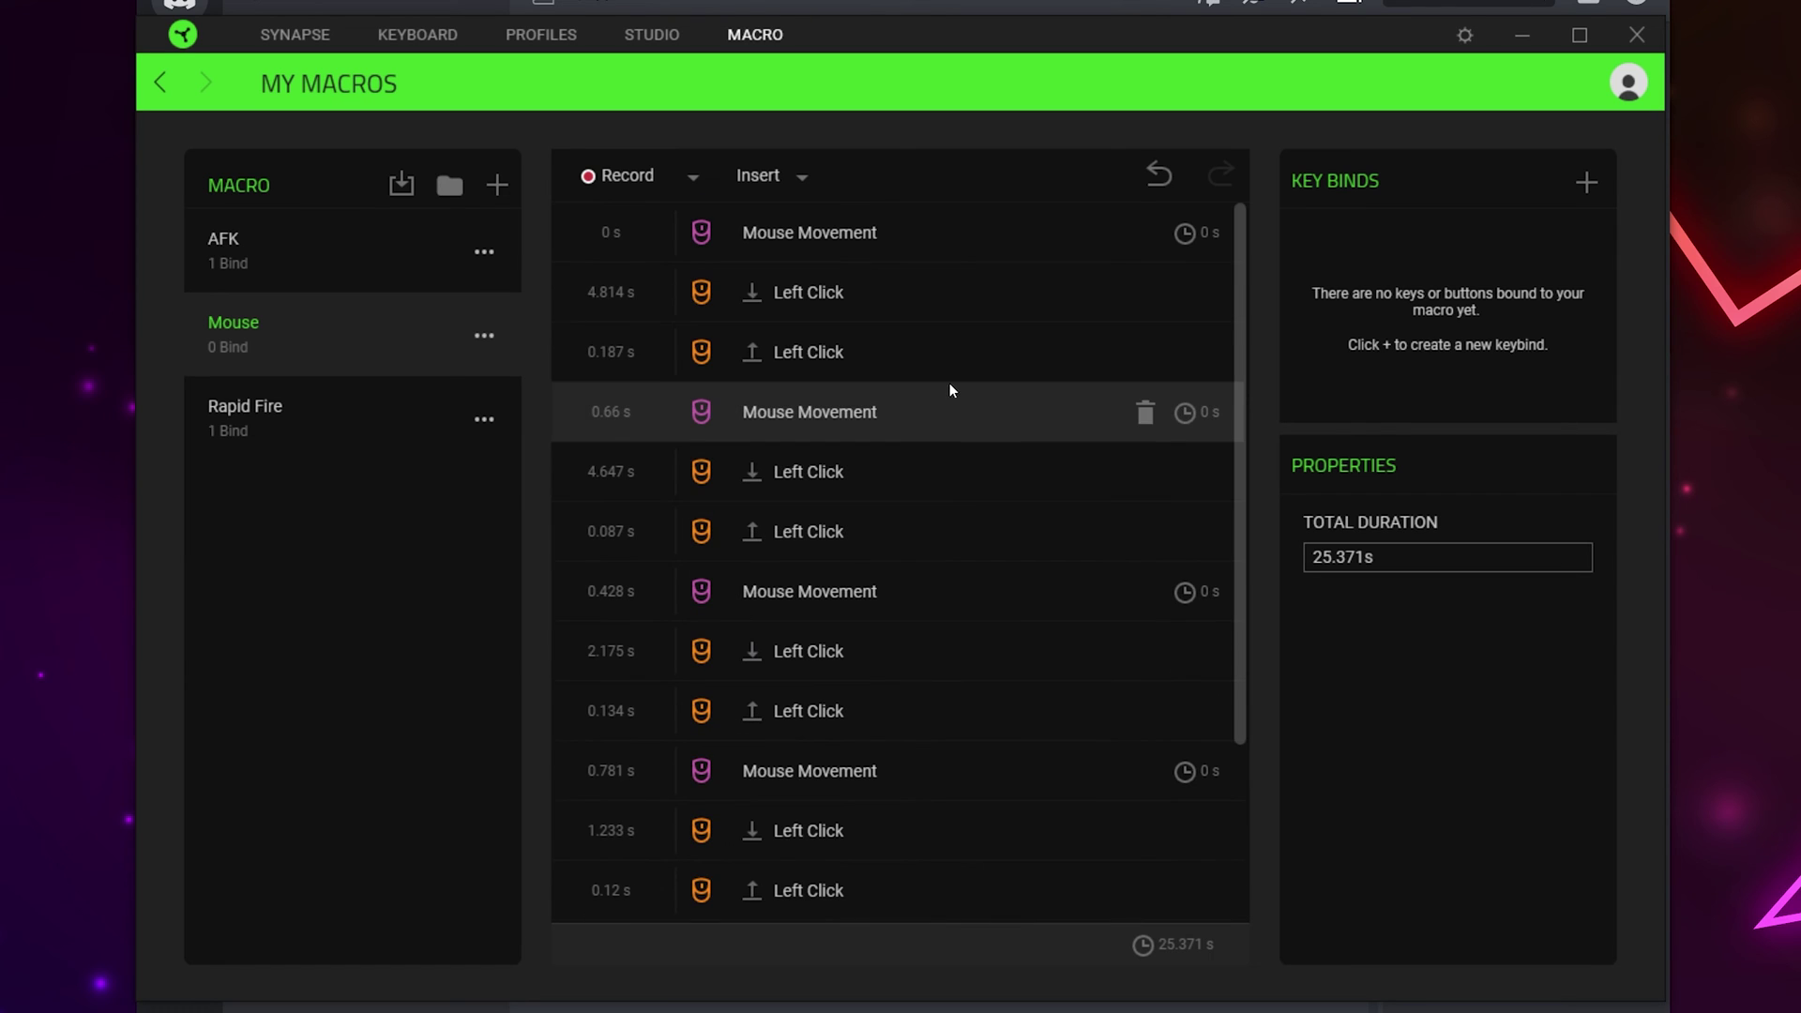
left_click(942, 259)
scroll(921, 840, "down", 1)
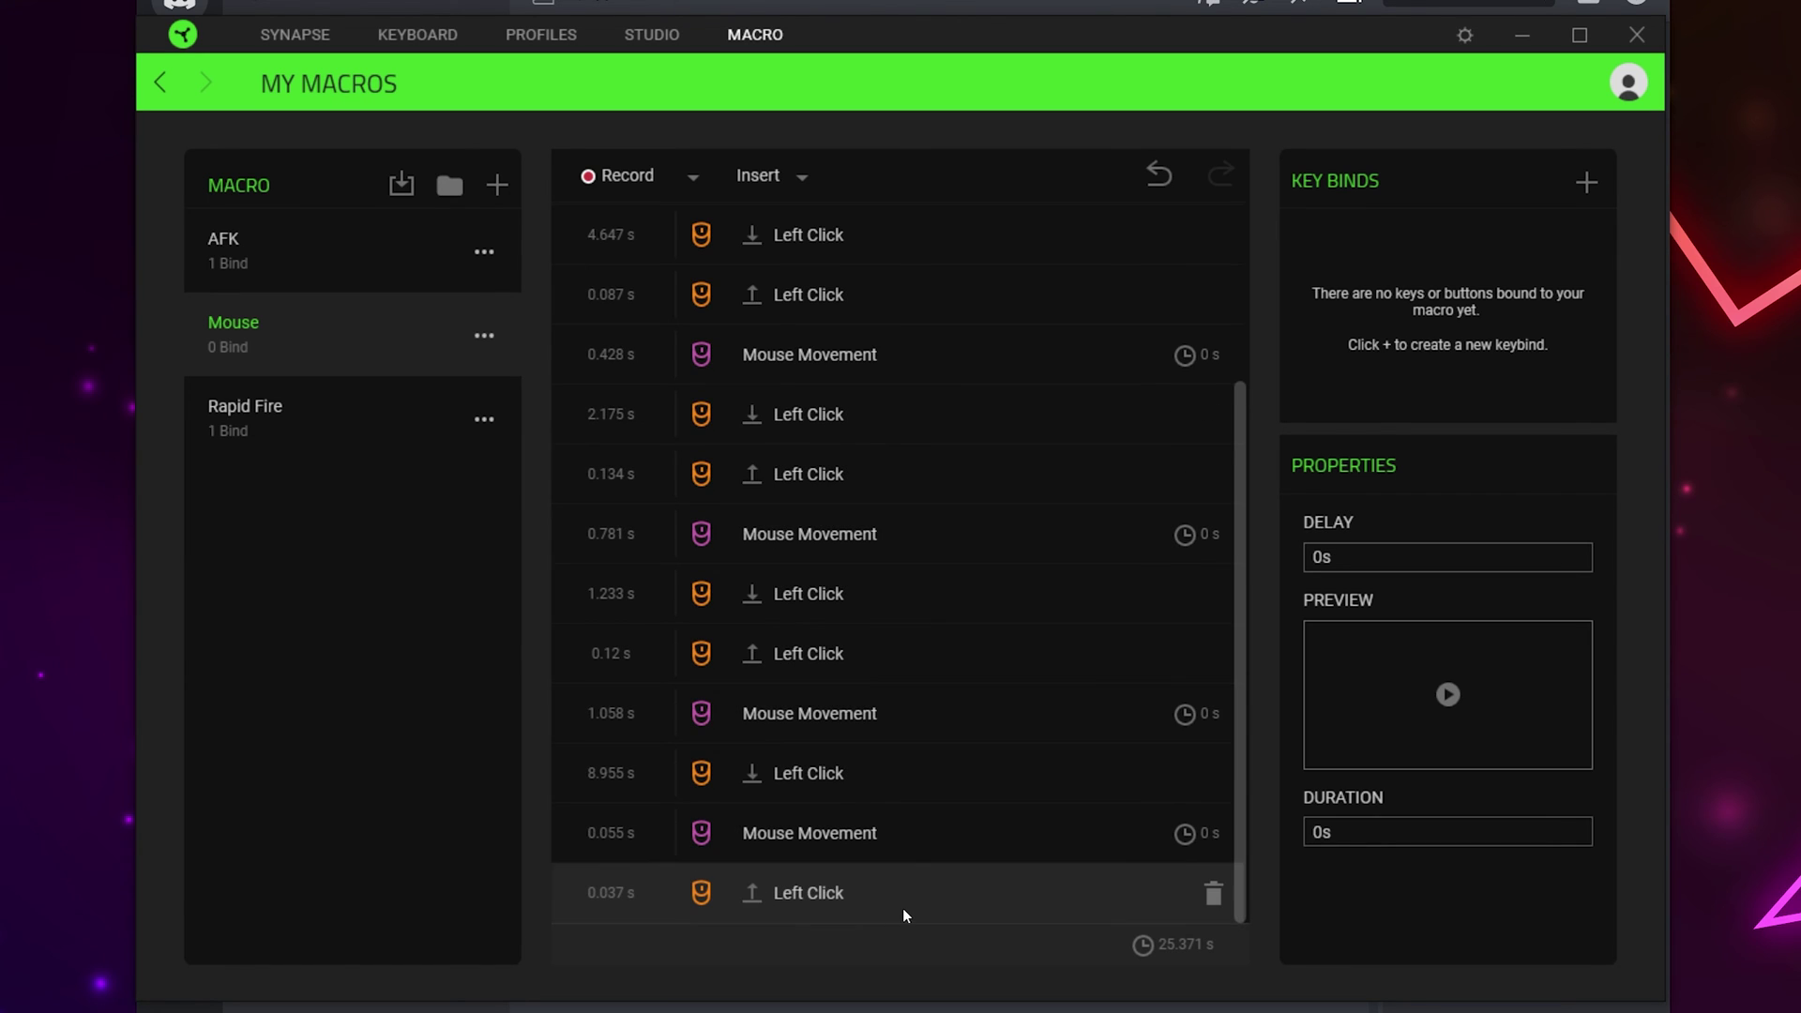
key("ctrl+a")
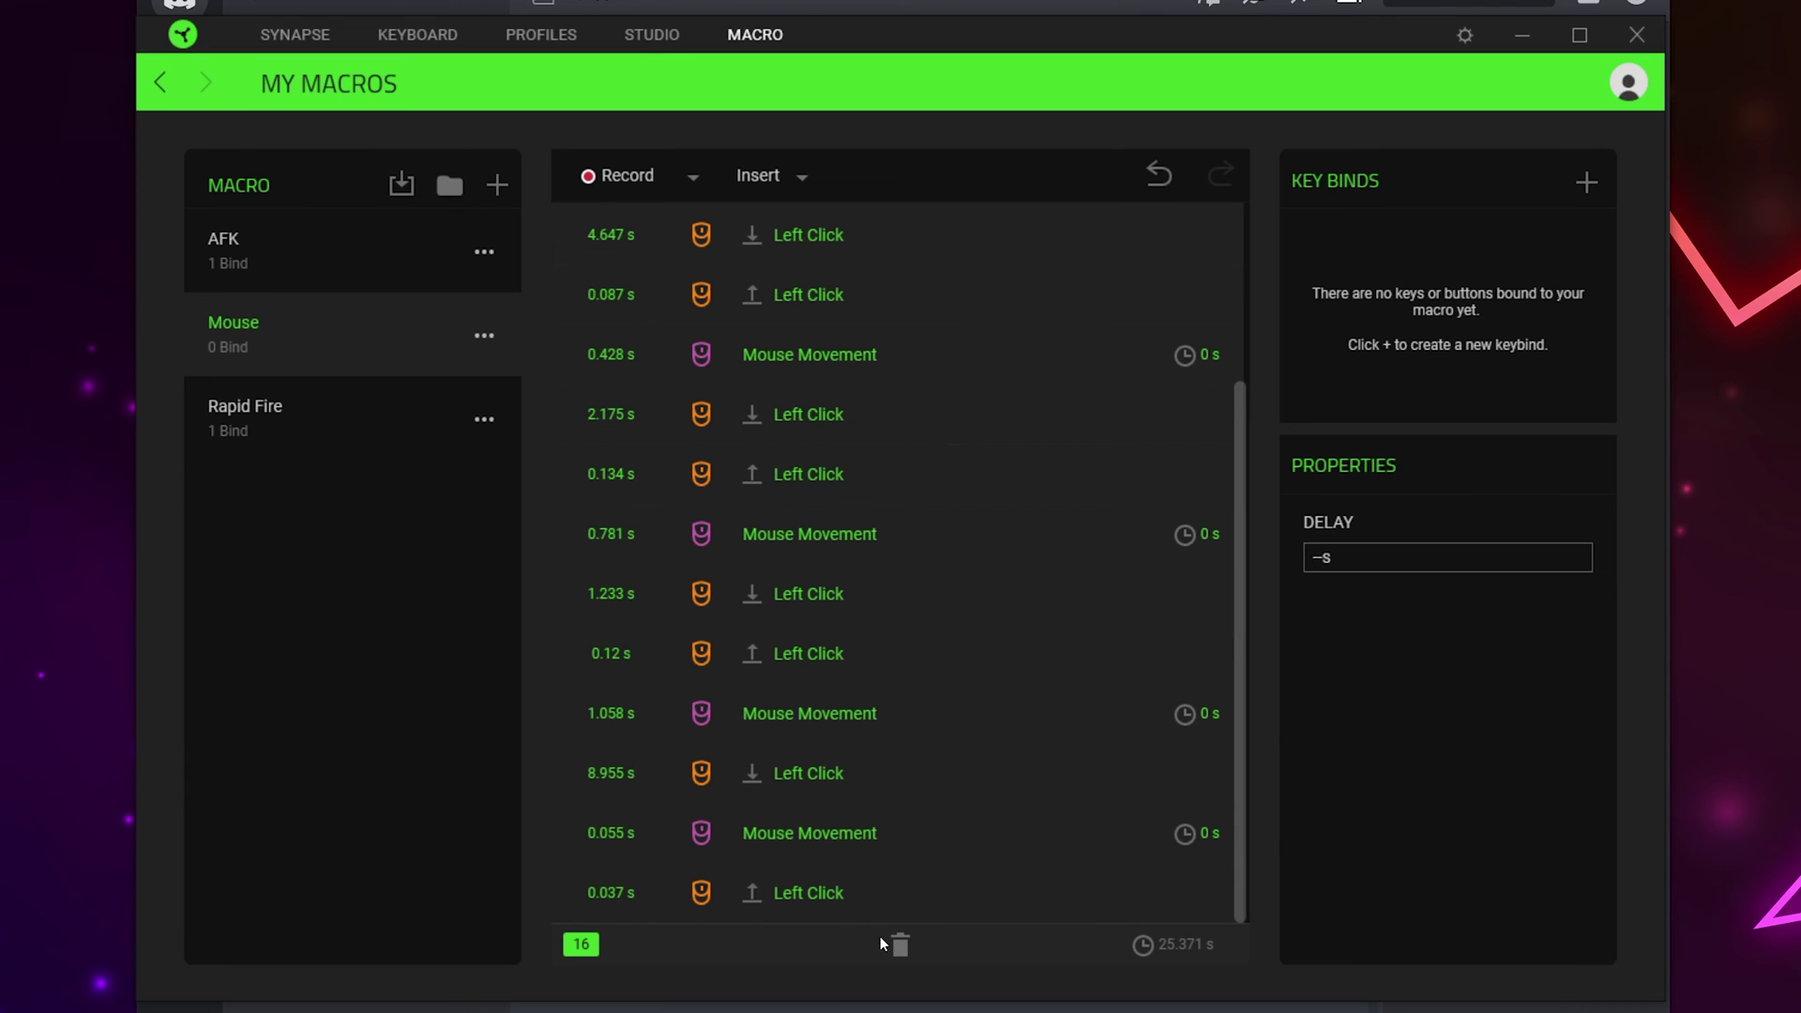
left_click(923, 467)
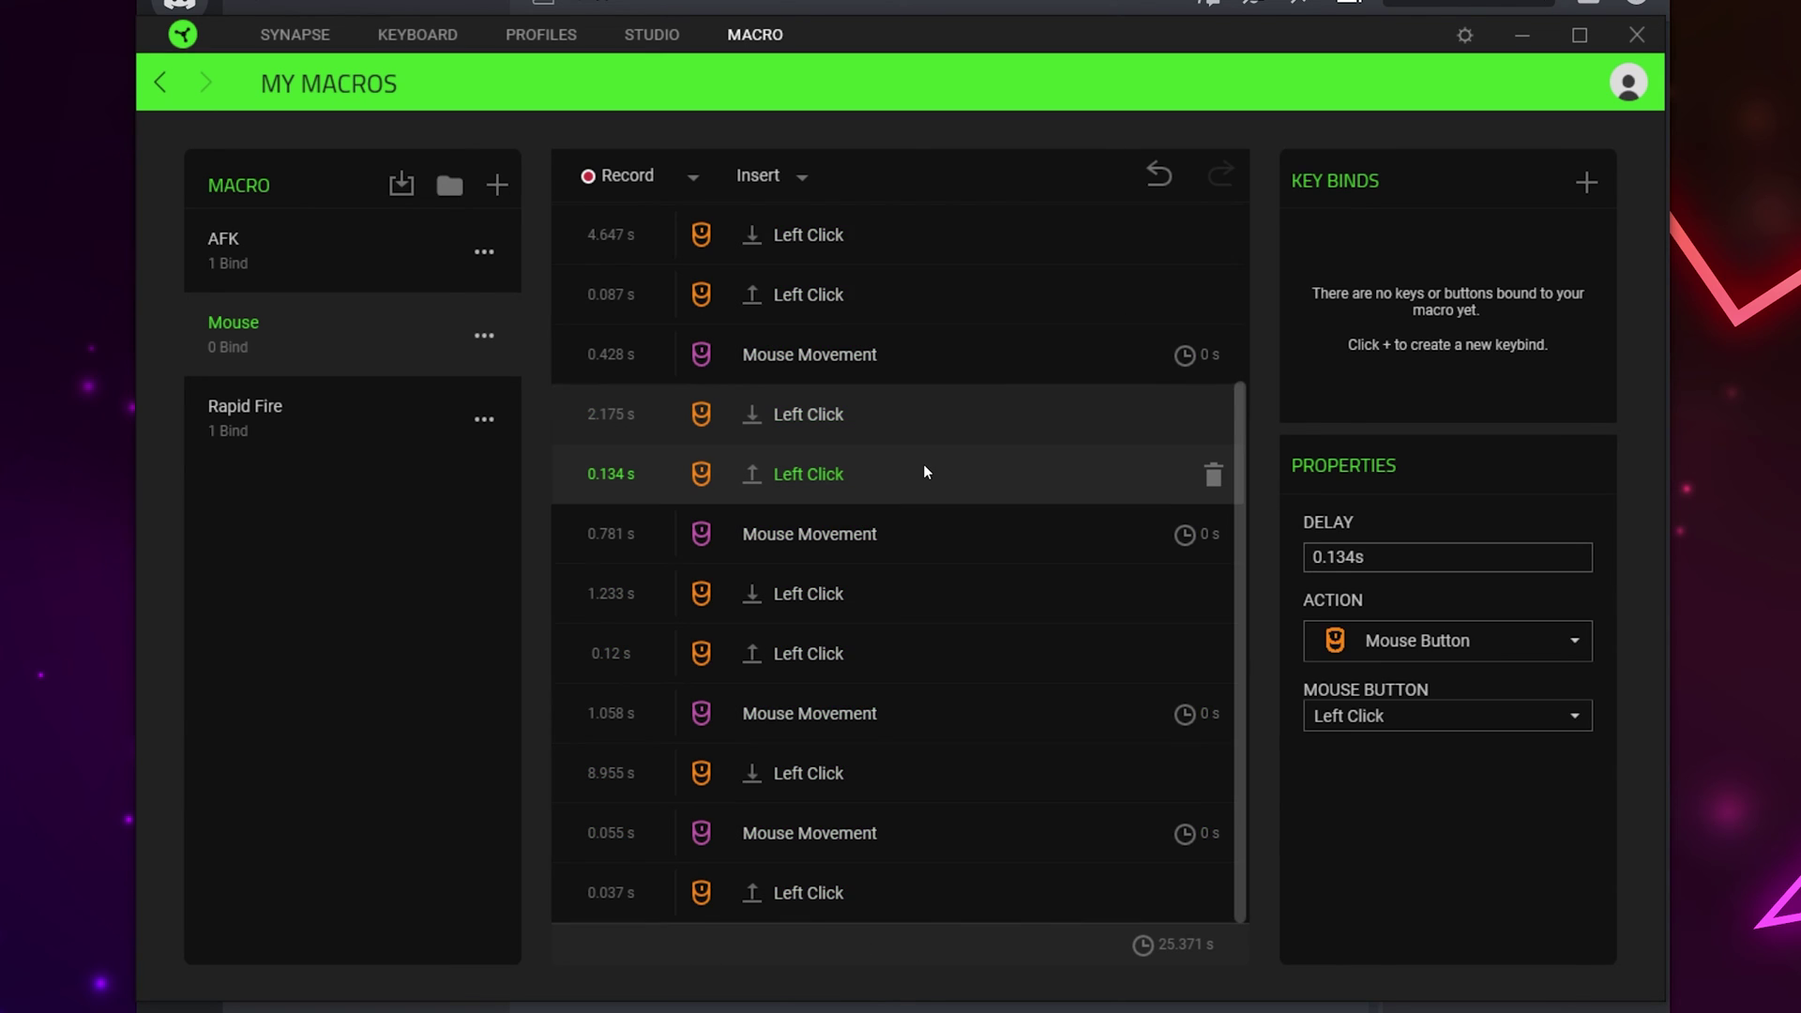
scroll(928, 441, "up", 4)
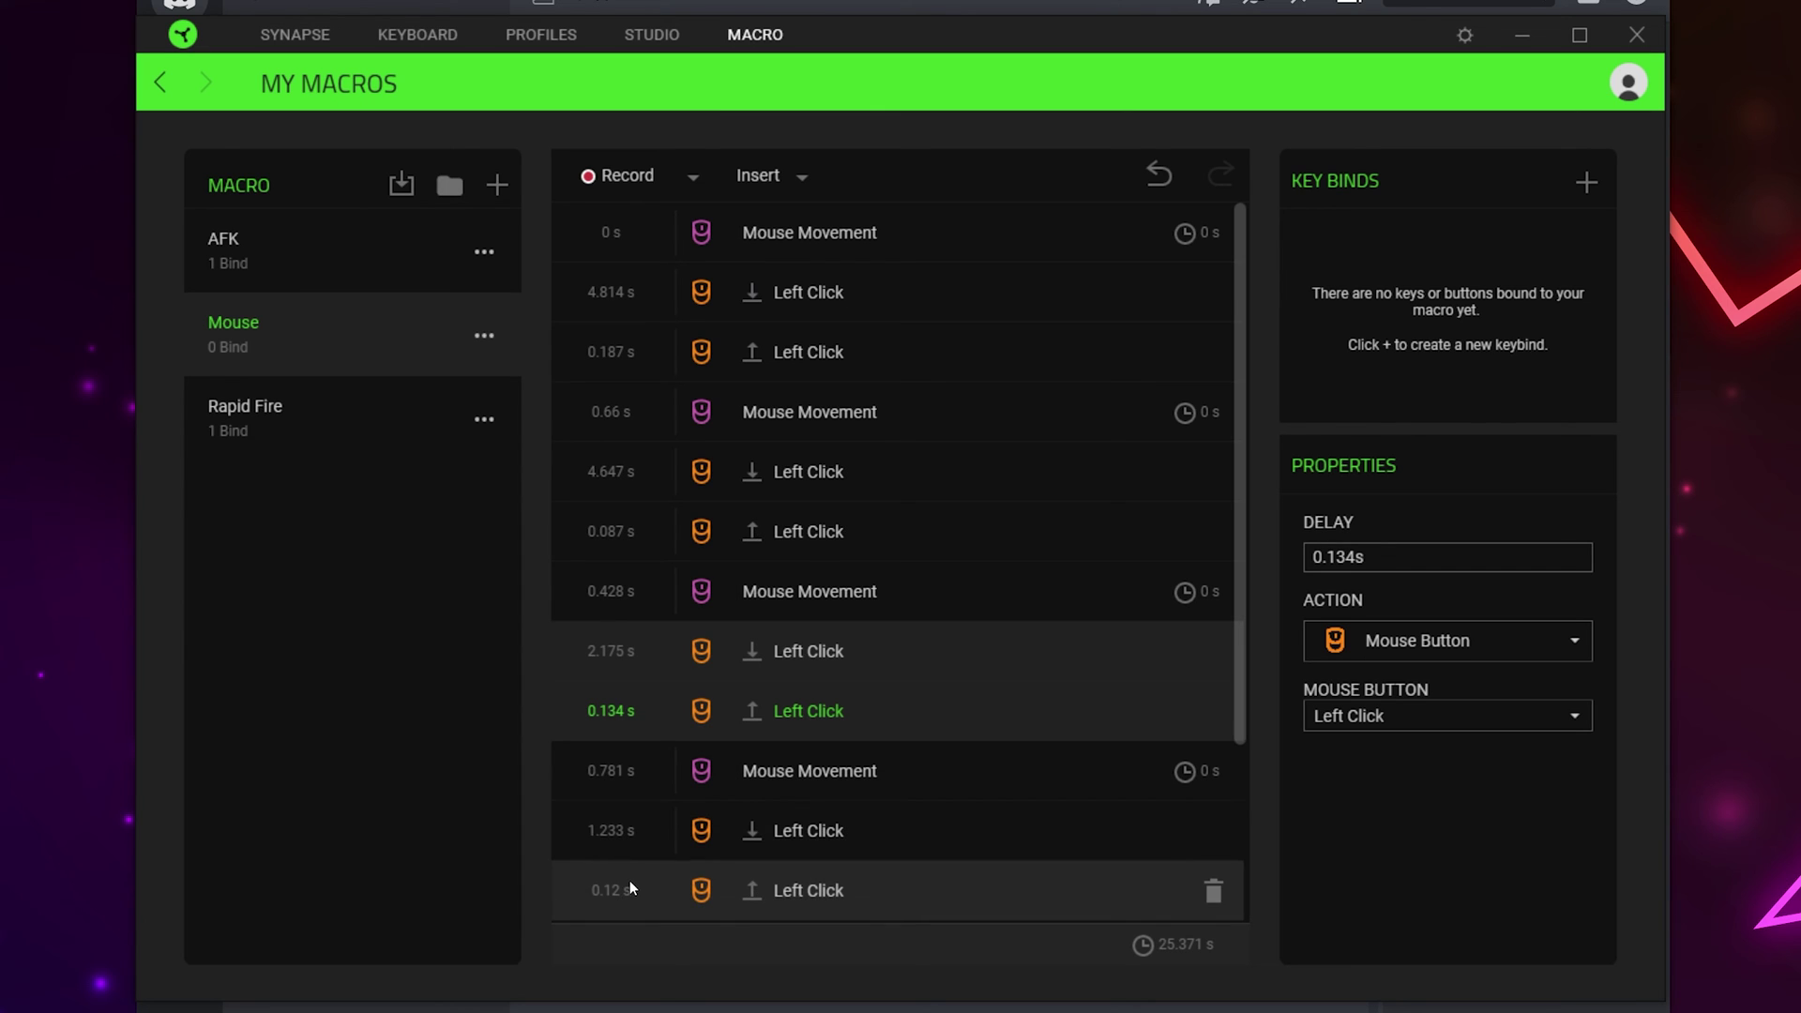
left_click(683, 437)
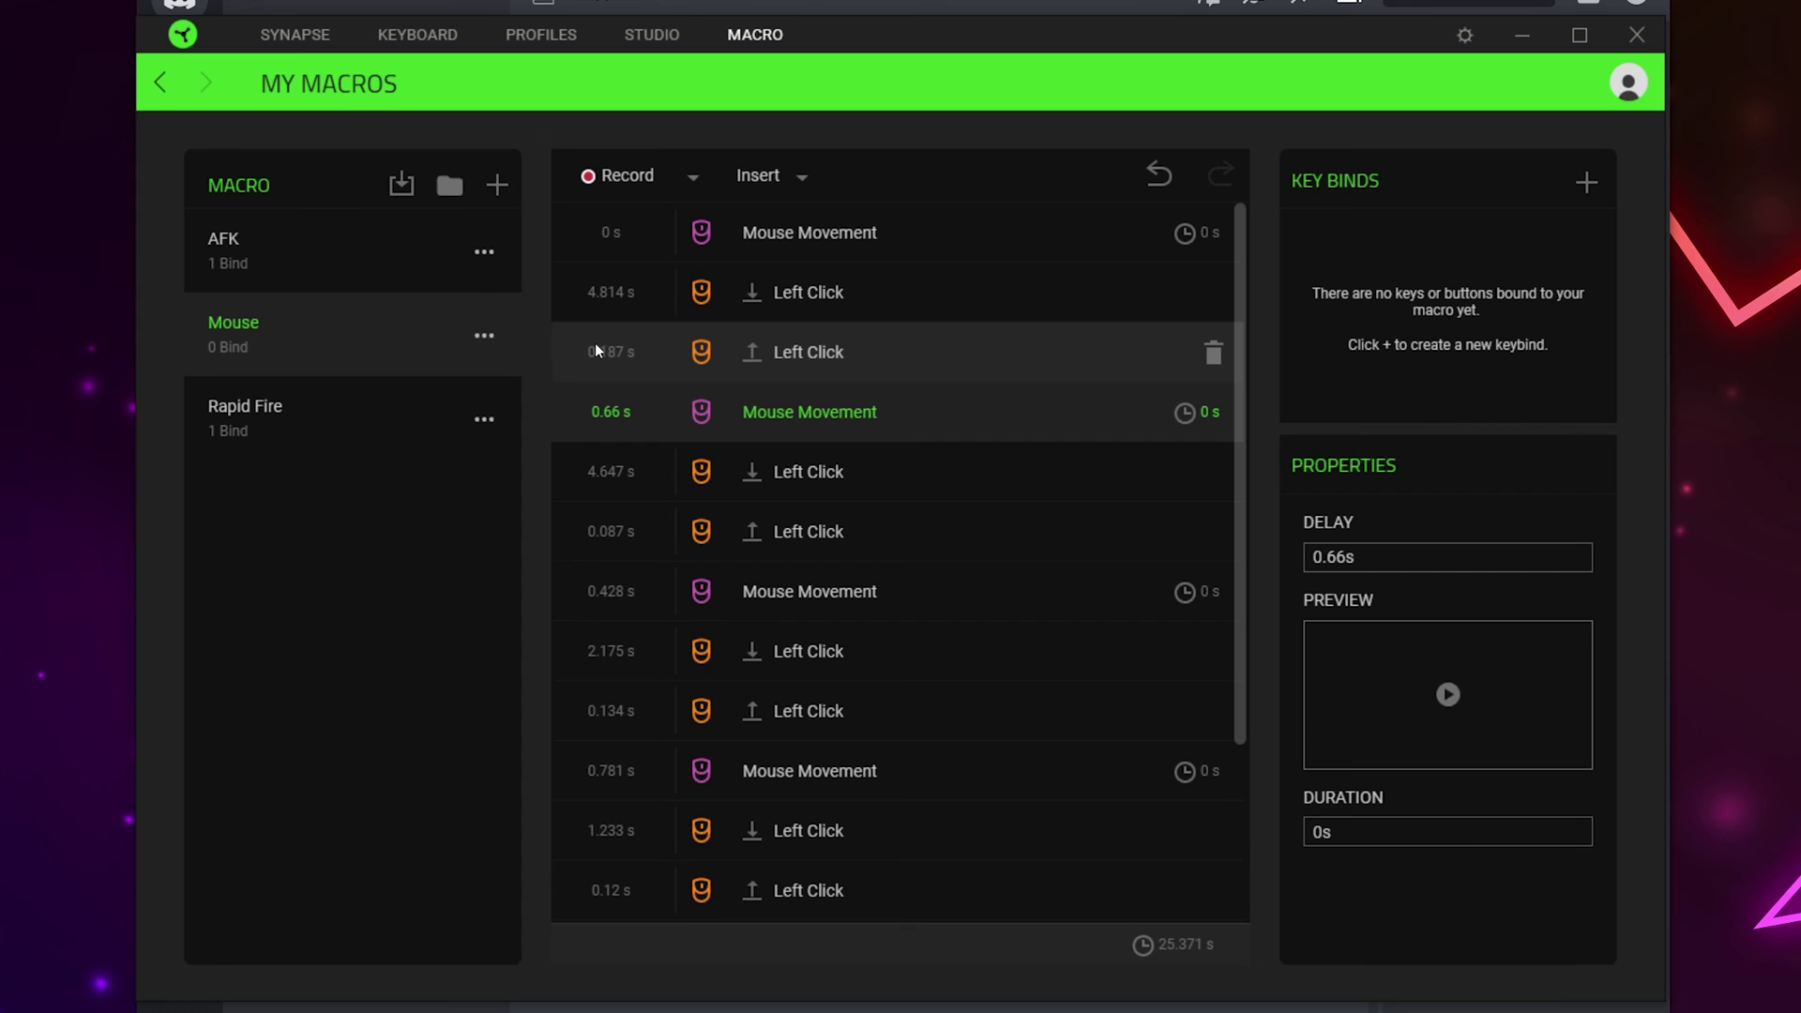
Change the first left click's delay from 4.814 s to 2 s.
left_click(627, 295)
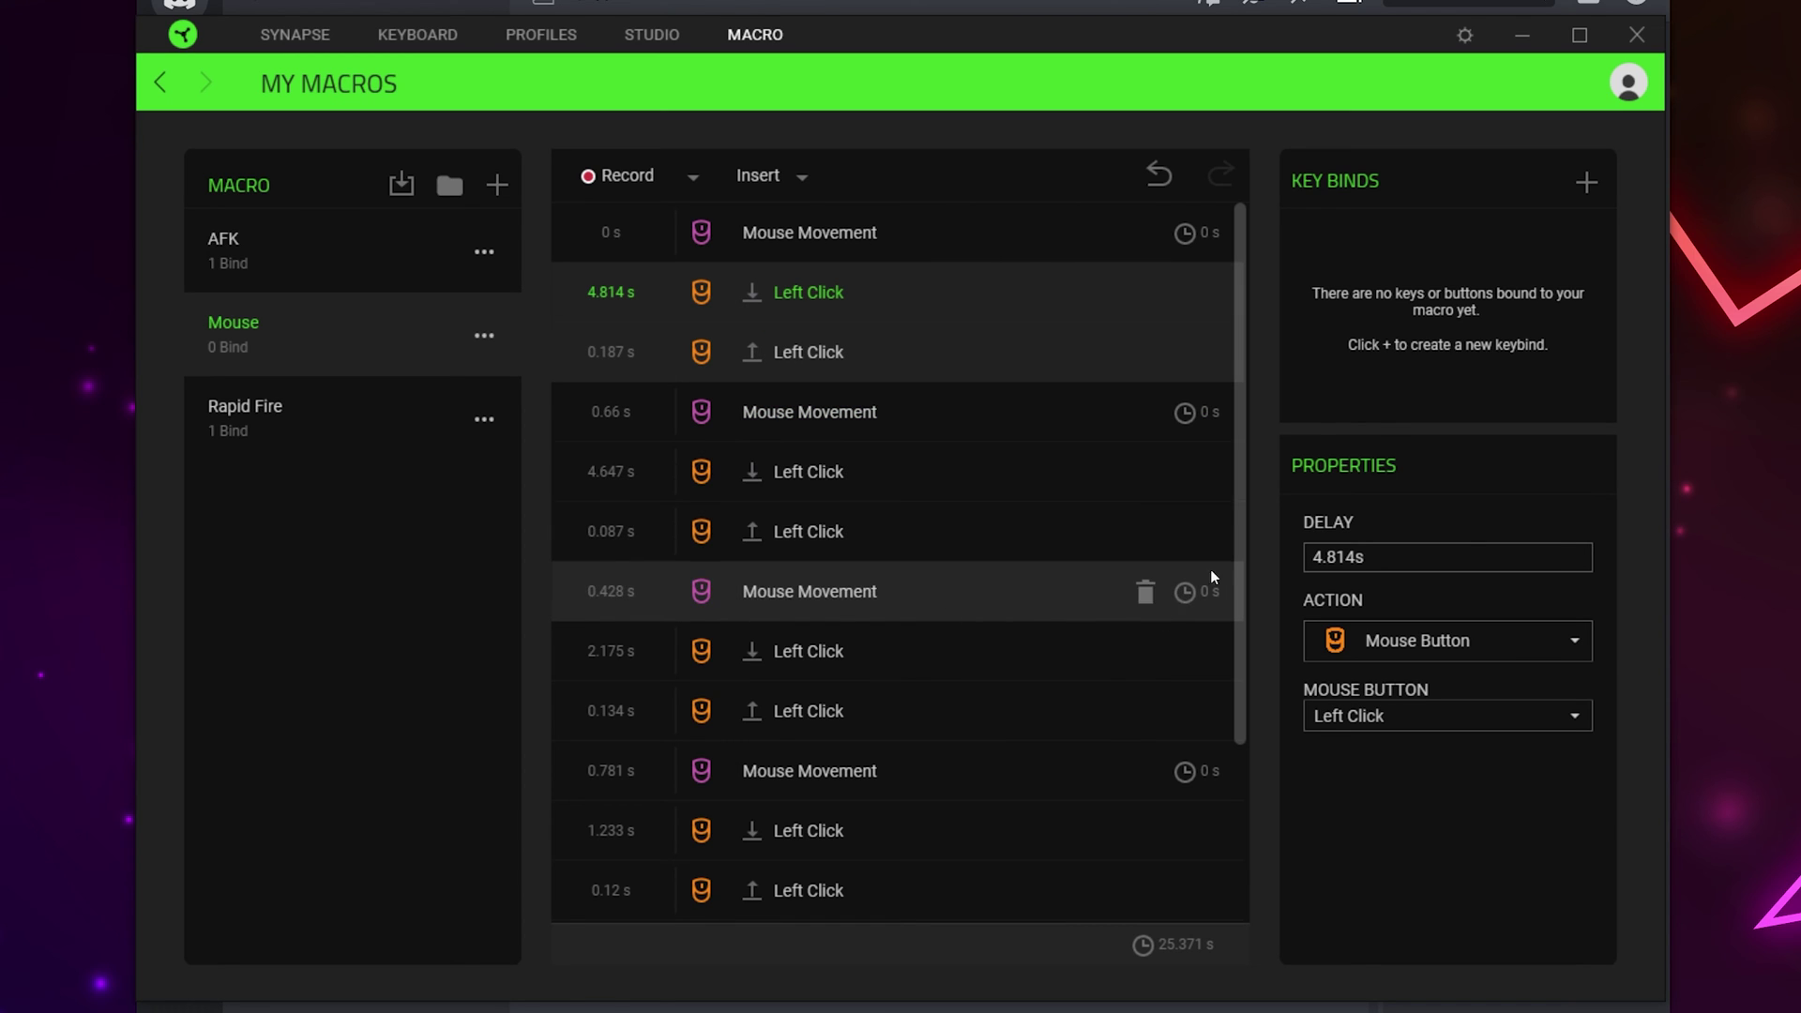
left_click_drag(1311, 557, 1396, 553)
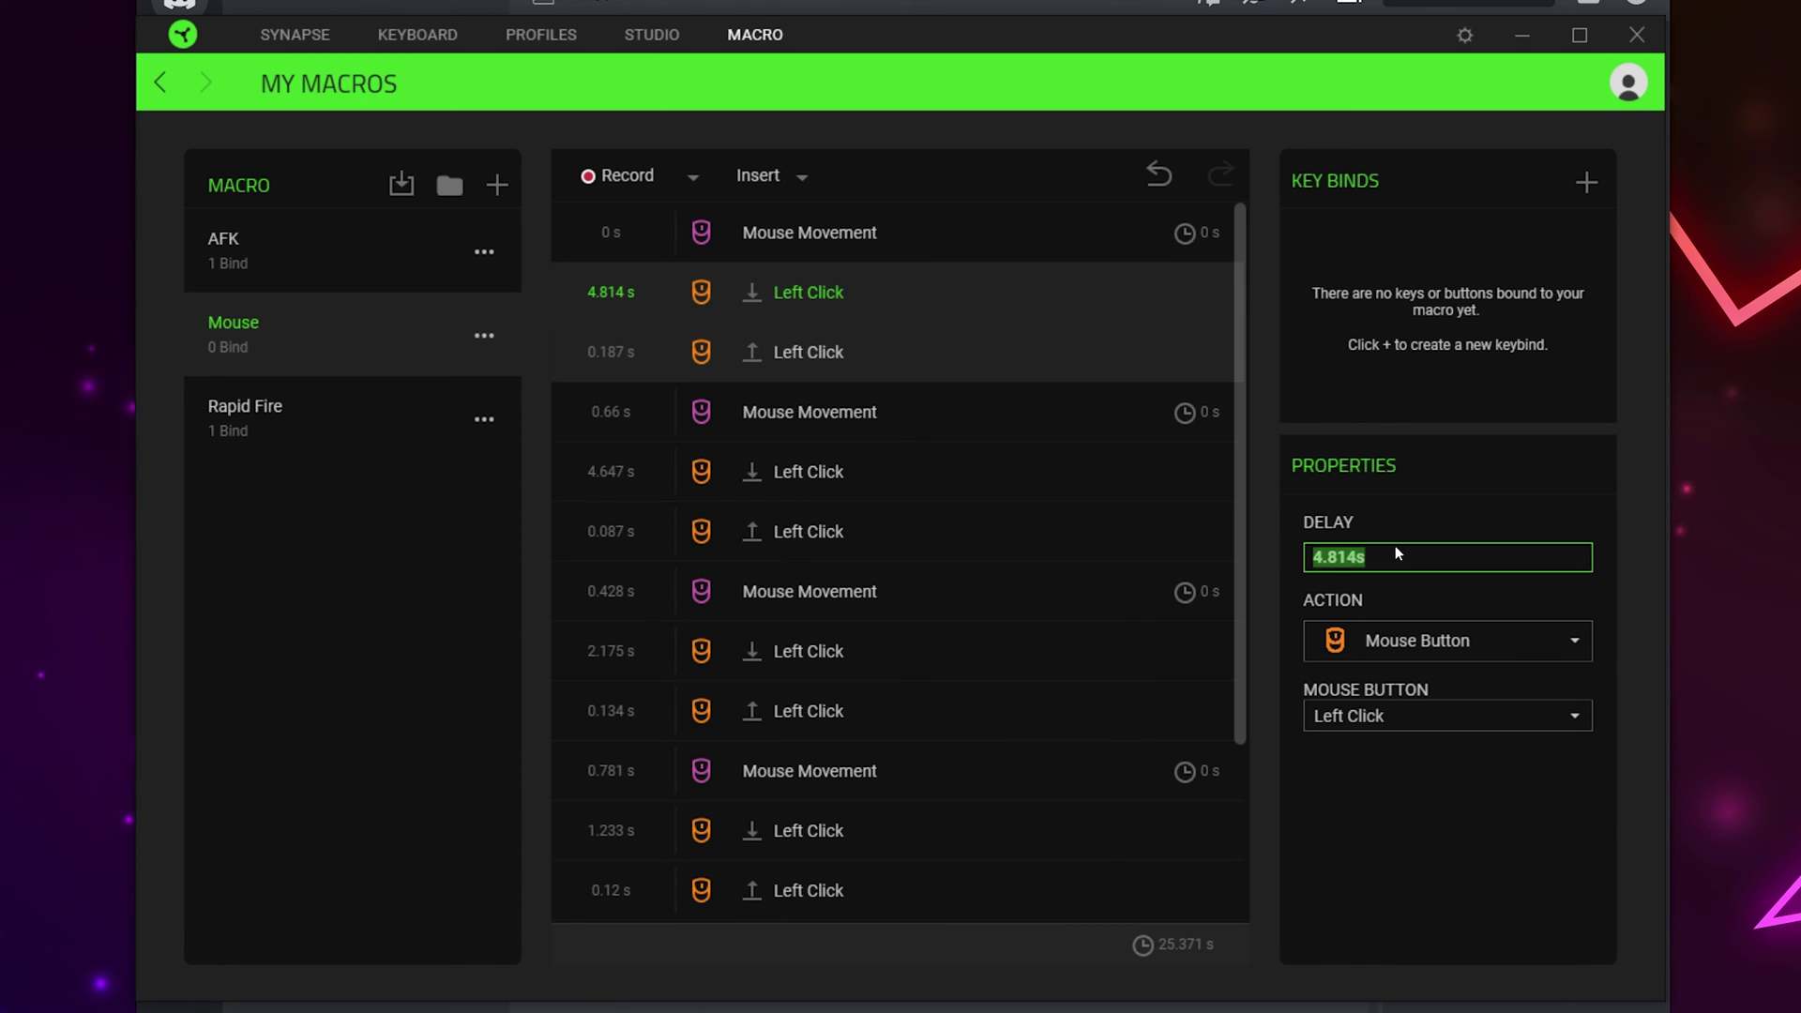
key("BackSpace")
type("3")
key("BackSpace")
type("2")
key("Return")
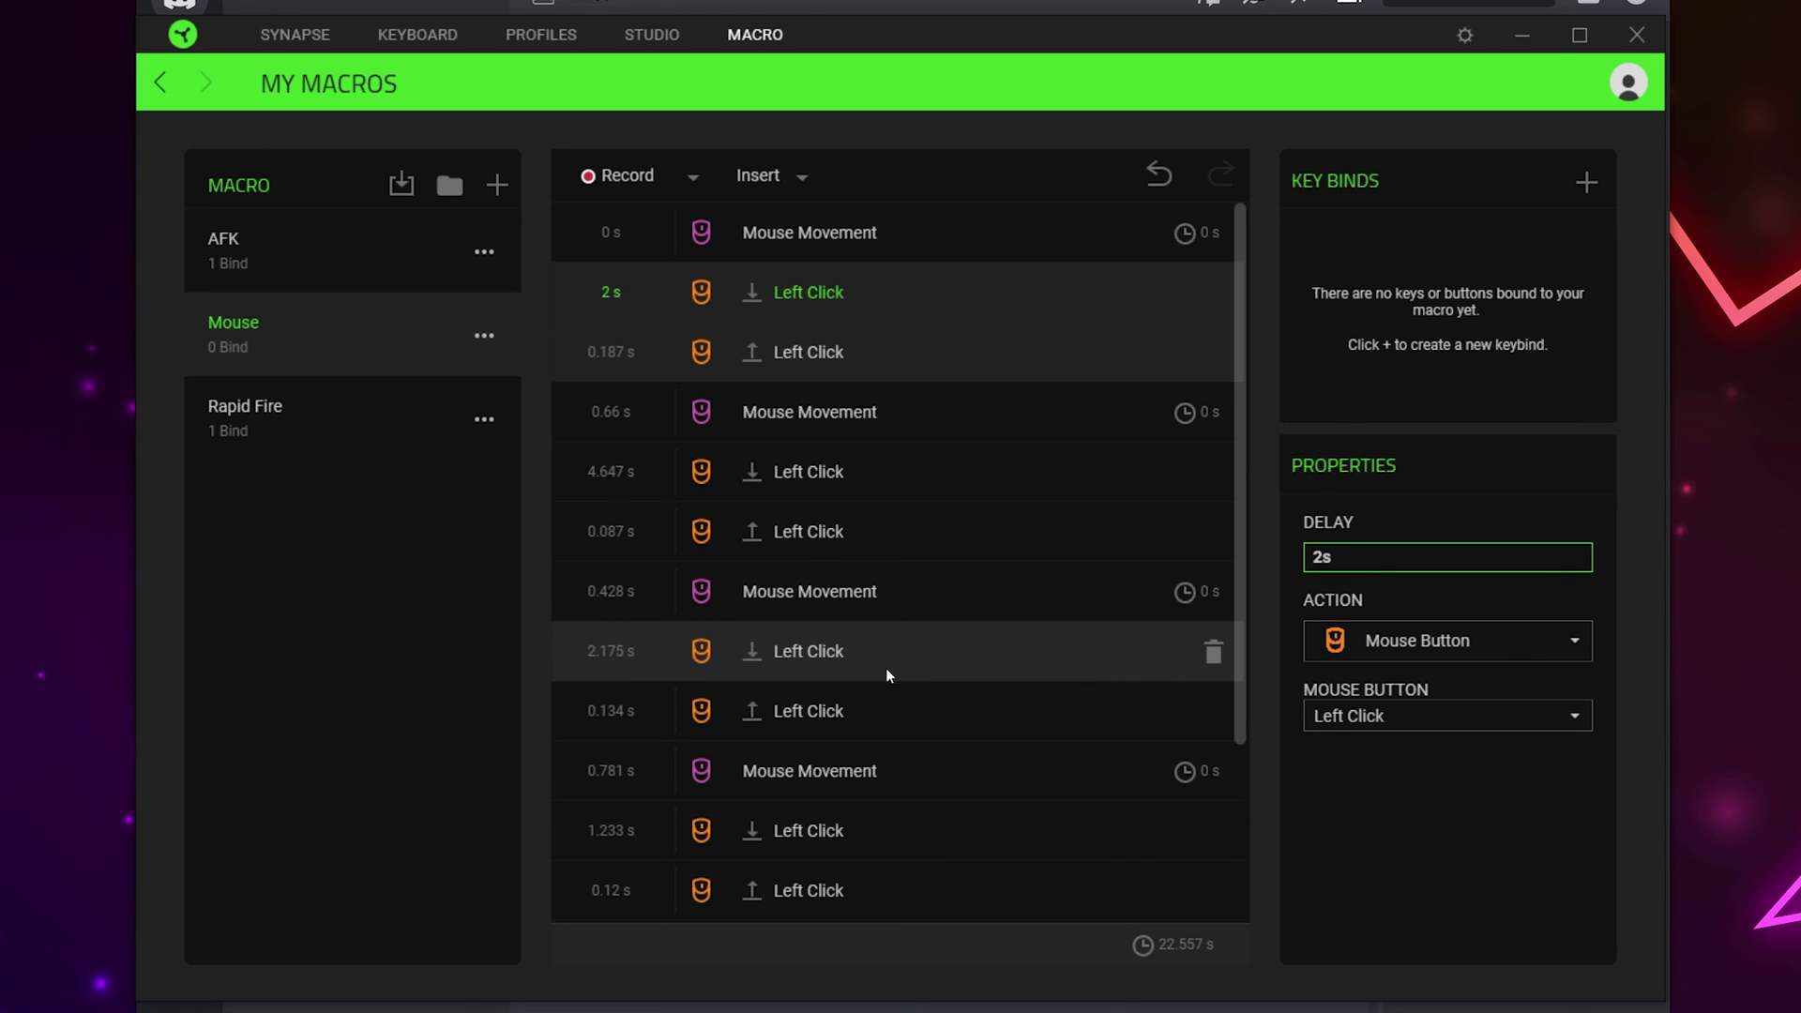
Inspect the delays of the 0.428 s movement and the first mouse movement event.
left_click(619, 595)
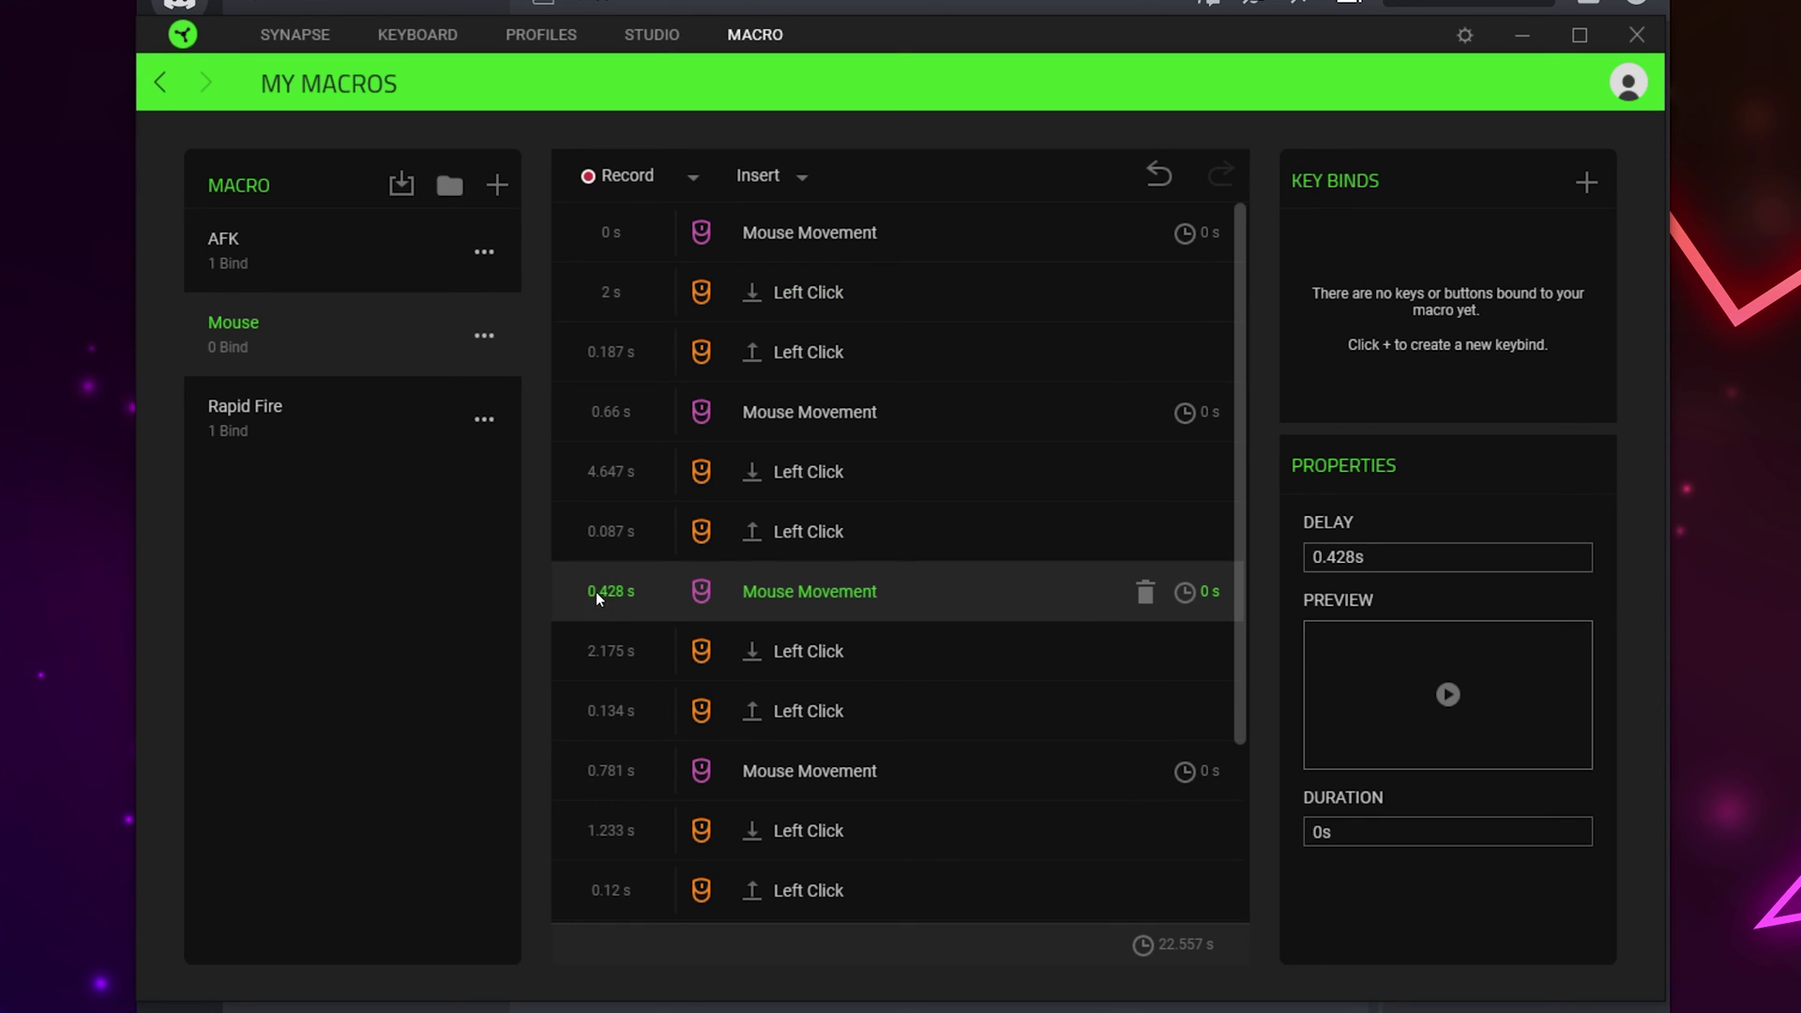
left_click(1388, 557)
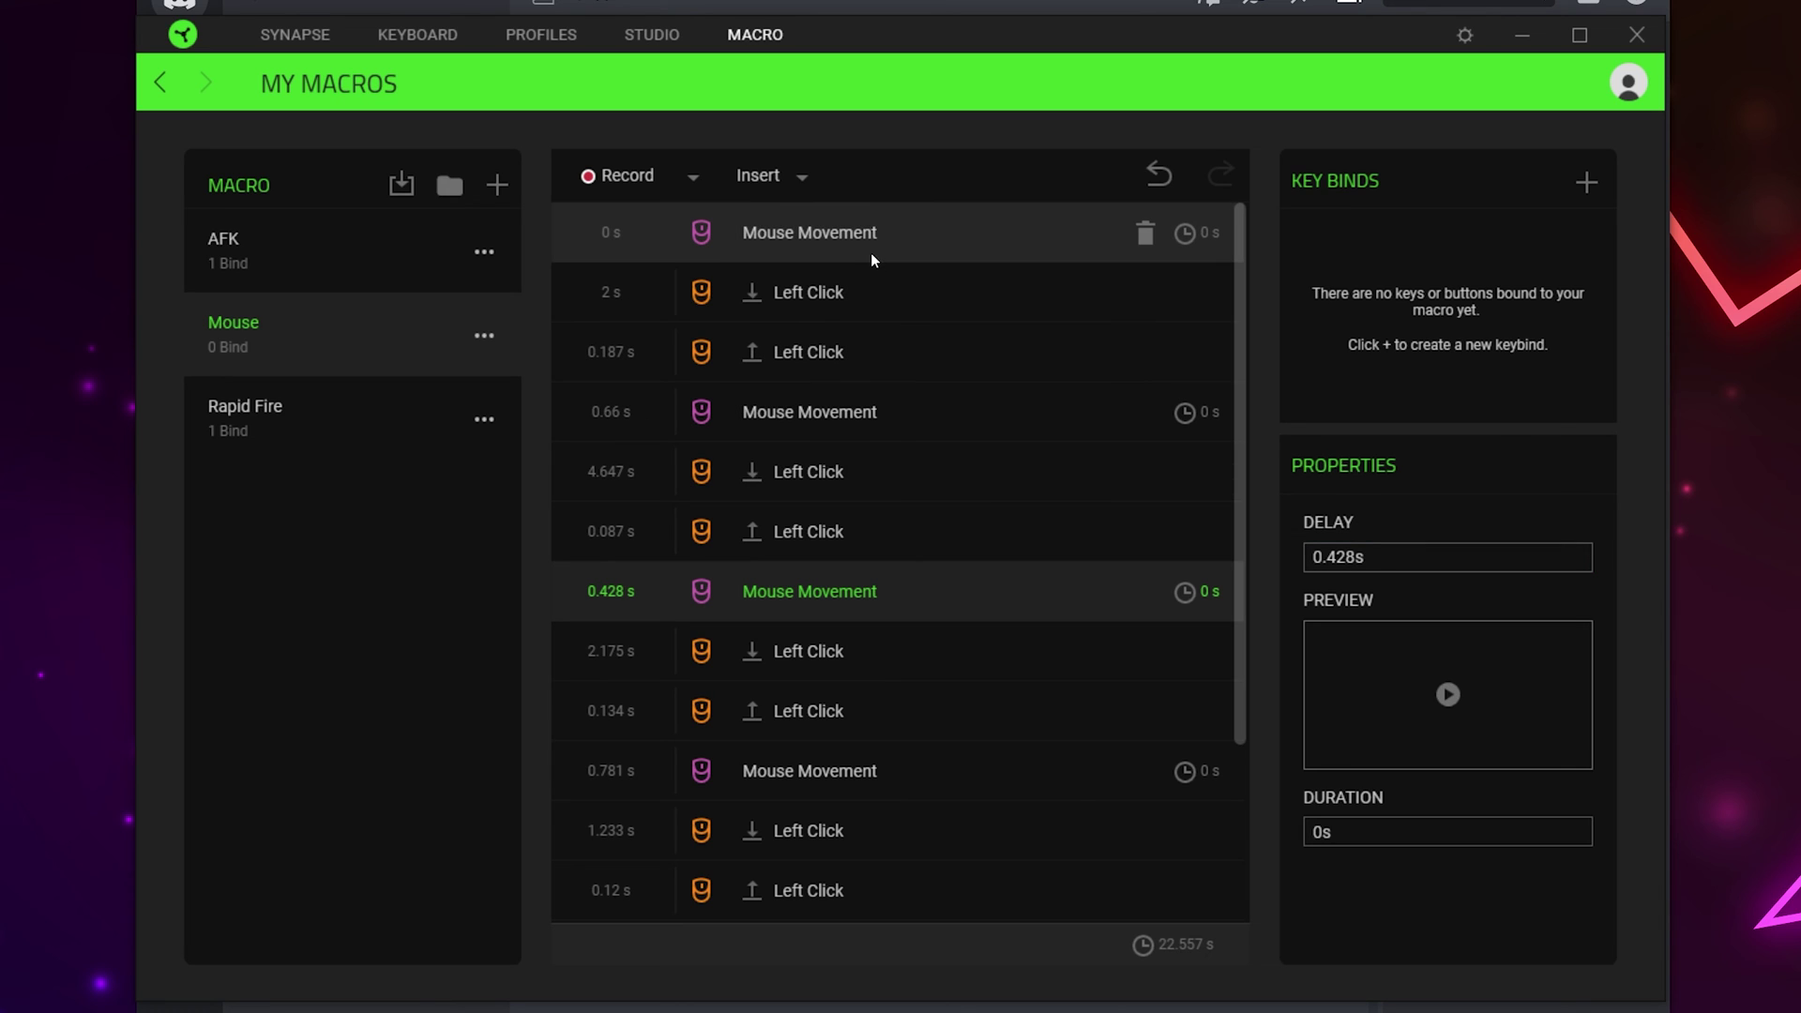
left_click(837, 240)
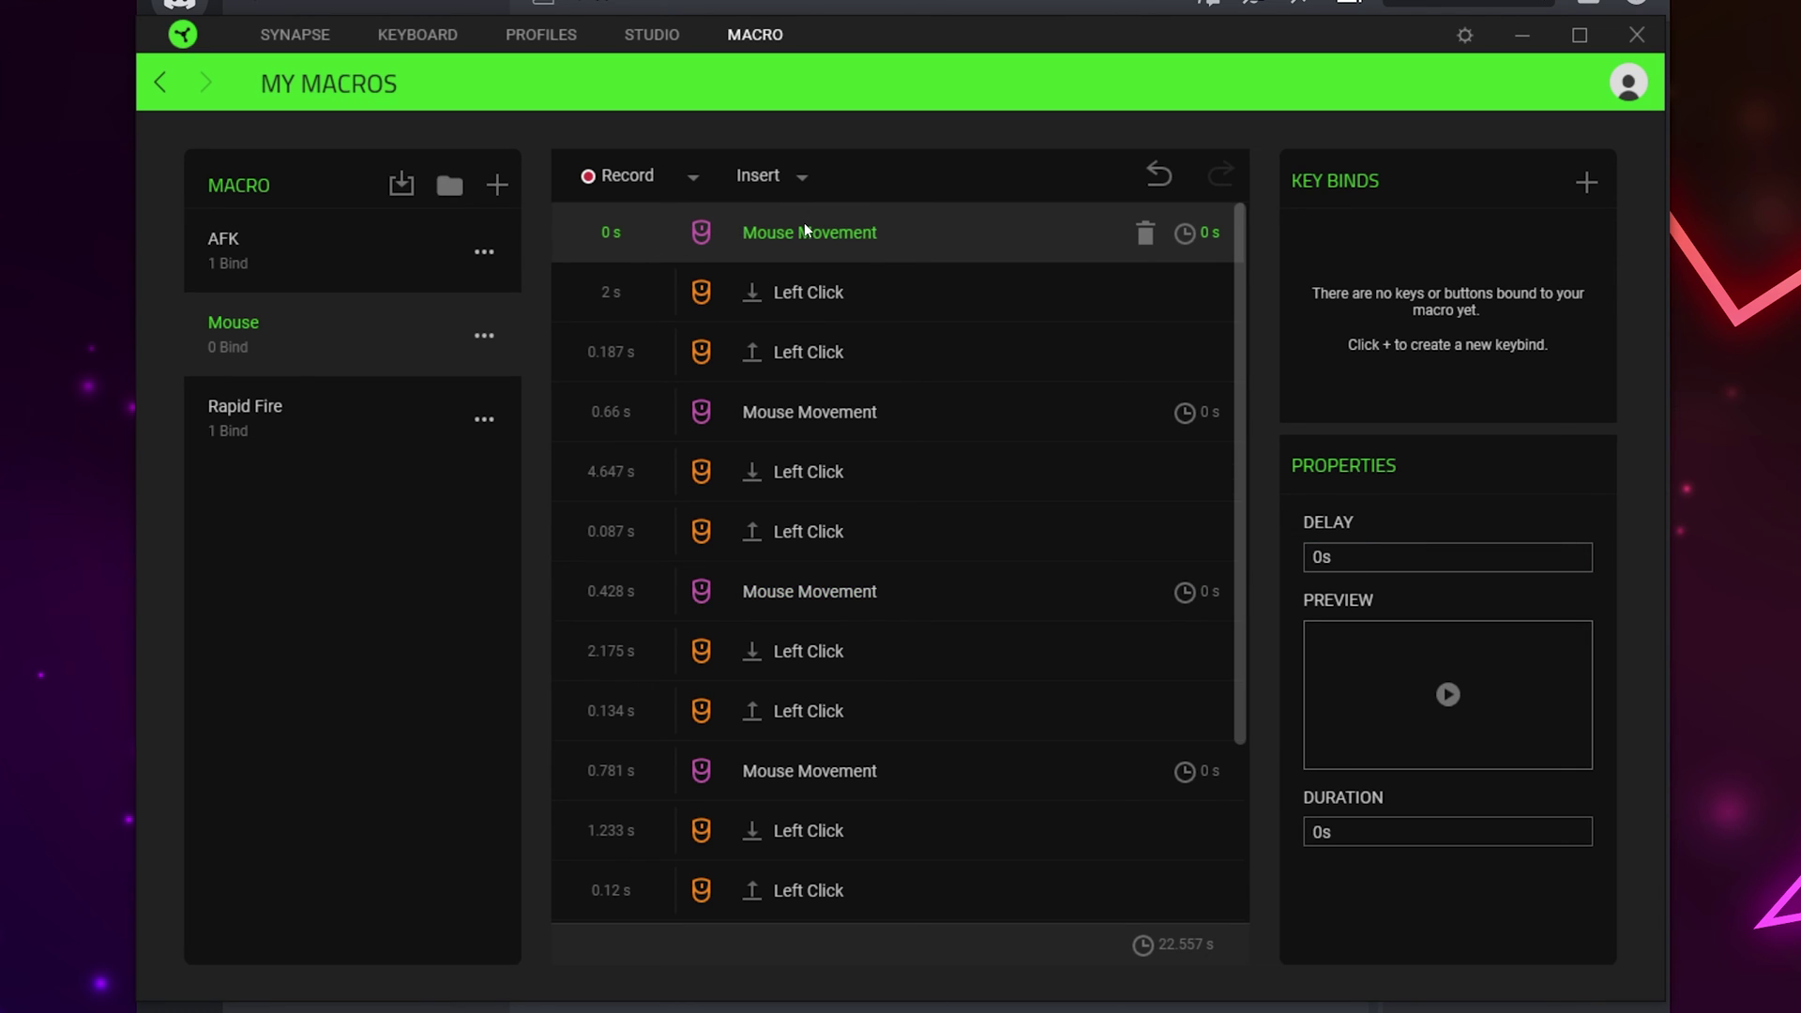
left_click(1309, 557)
left_click_drag(1310, 559, 1383, 556)
Set the first event's delay to 0 and bind the Mouse macro to Hypershift C on the Huntsman TE.
type("0")
left_click(1586, 187)
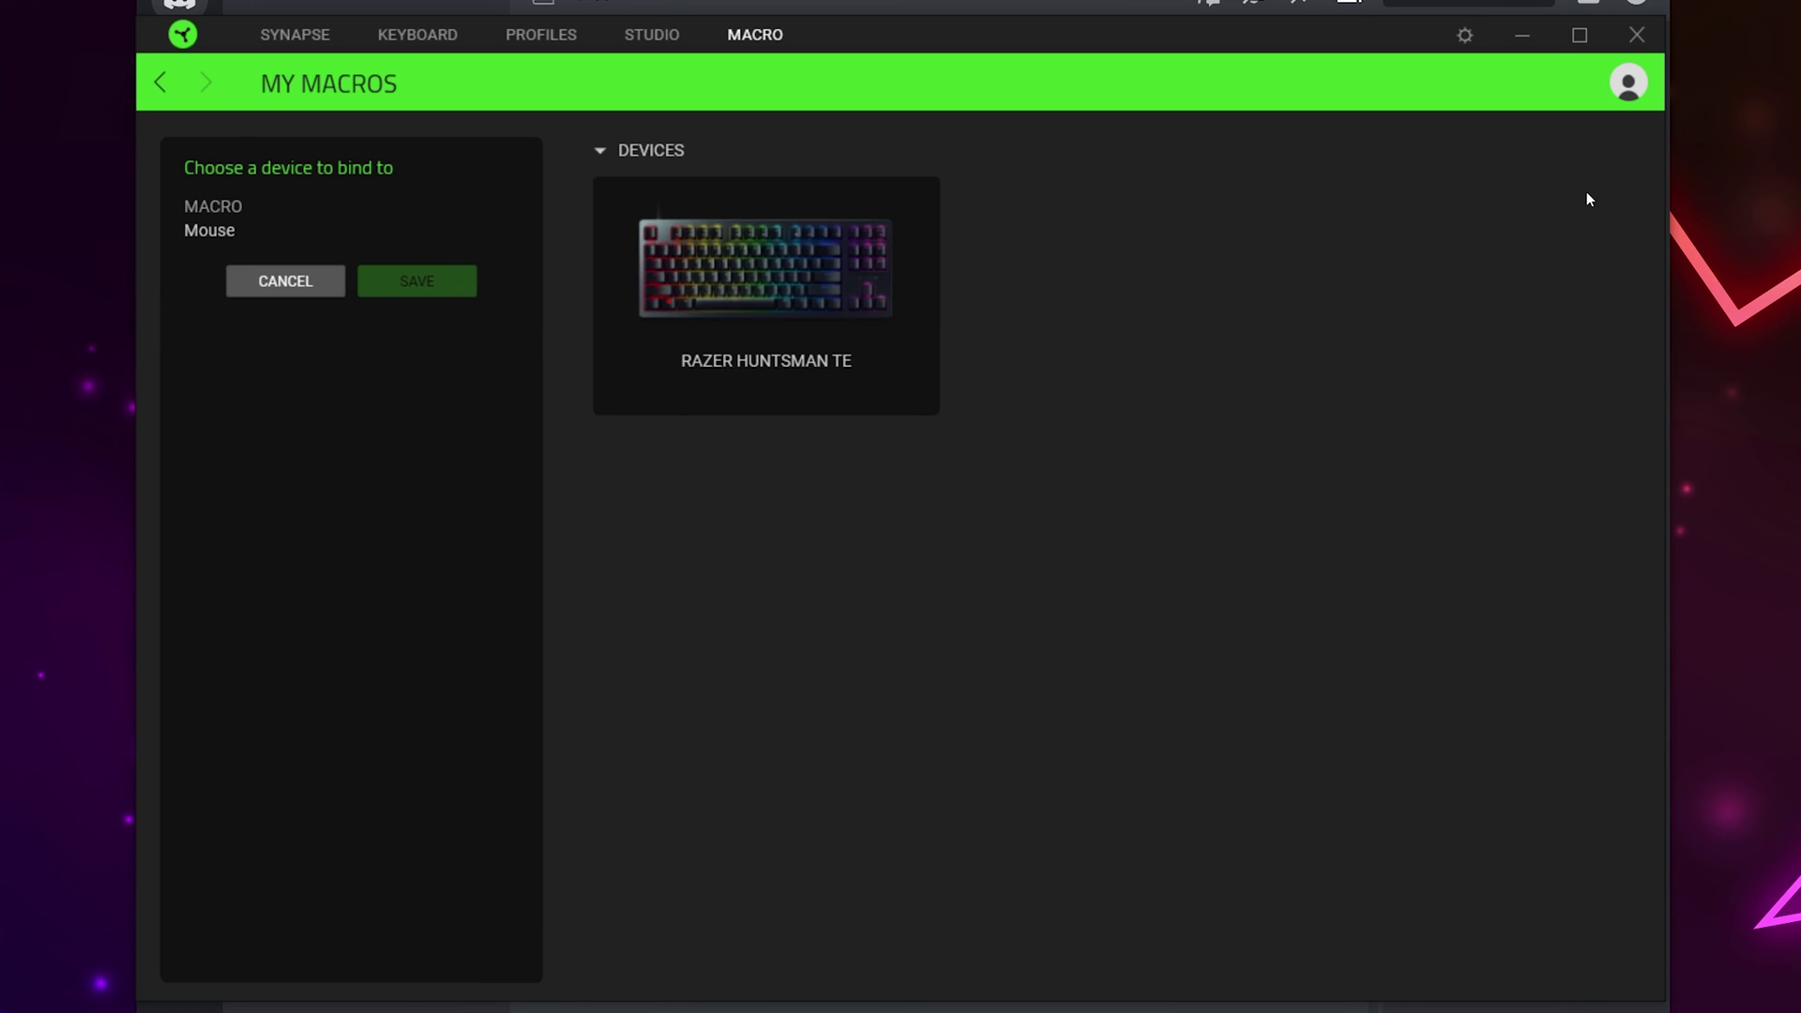
left_click(780, 264)
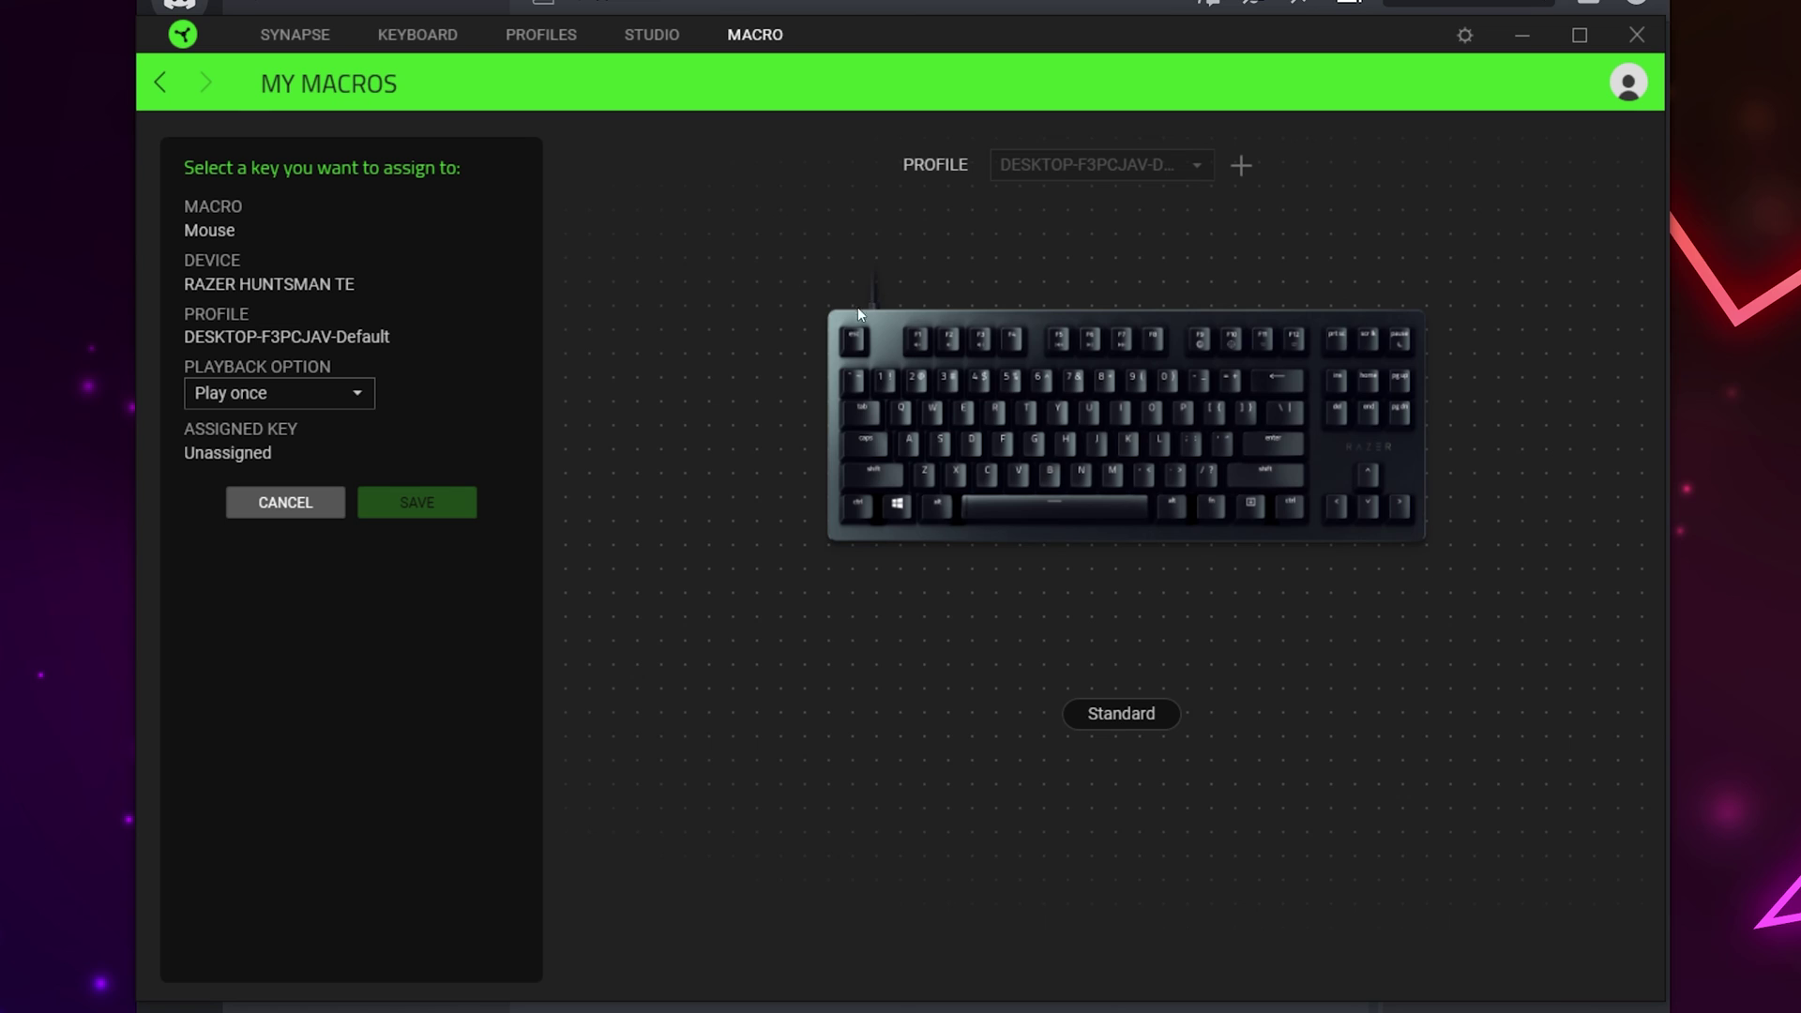
left_click(1121, 715)
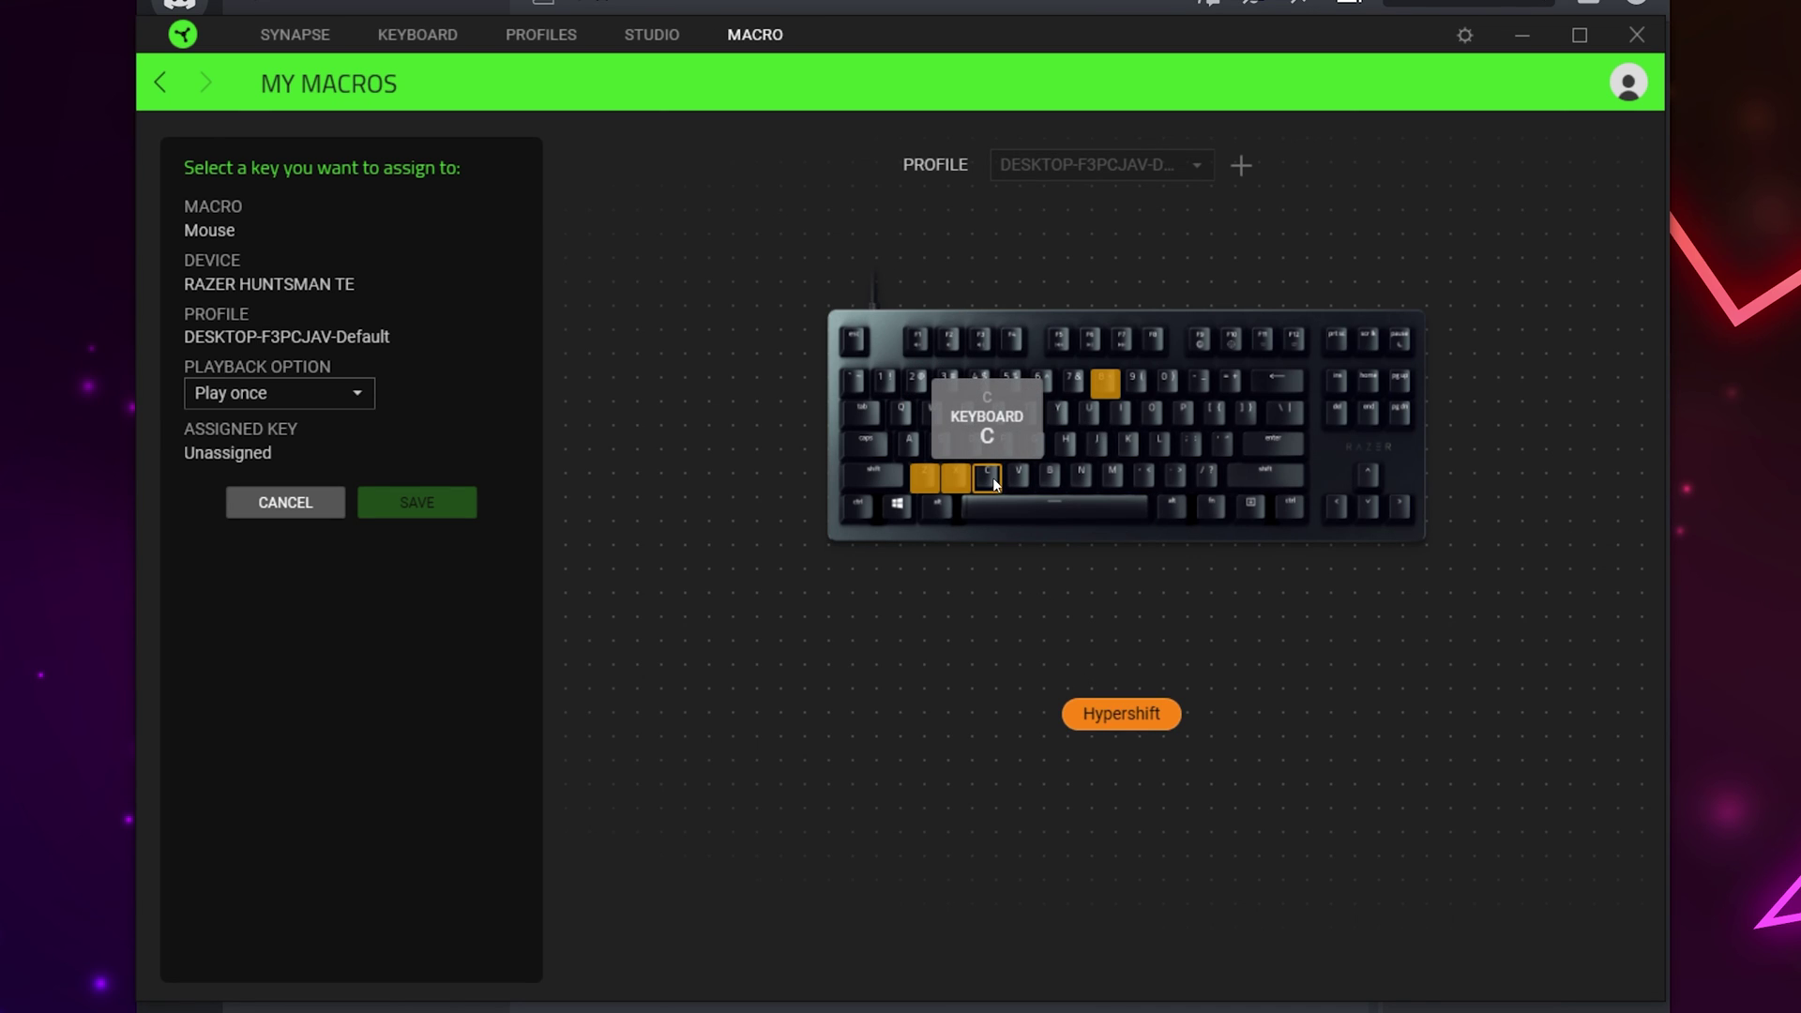
left_click(995, 484)
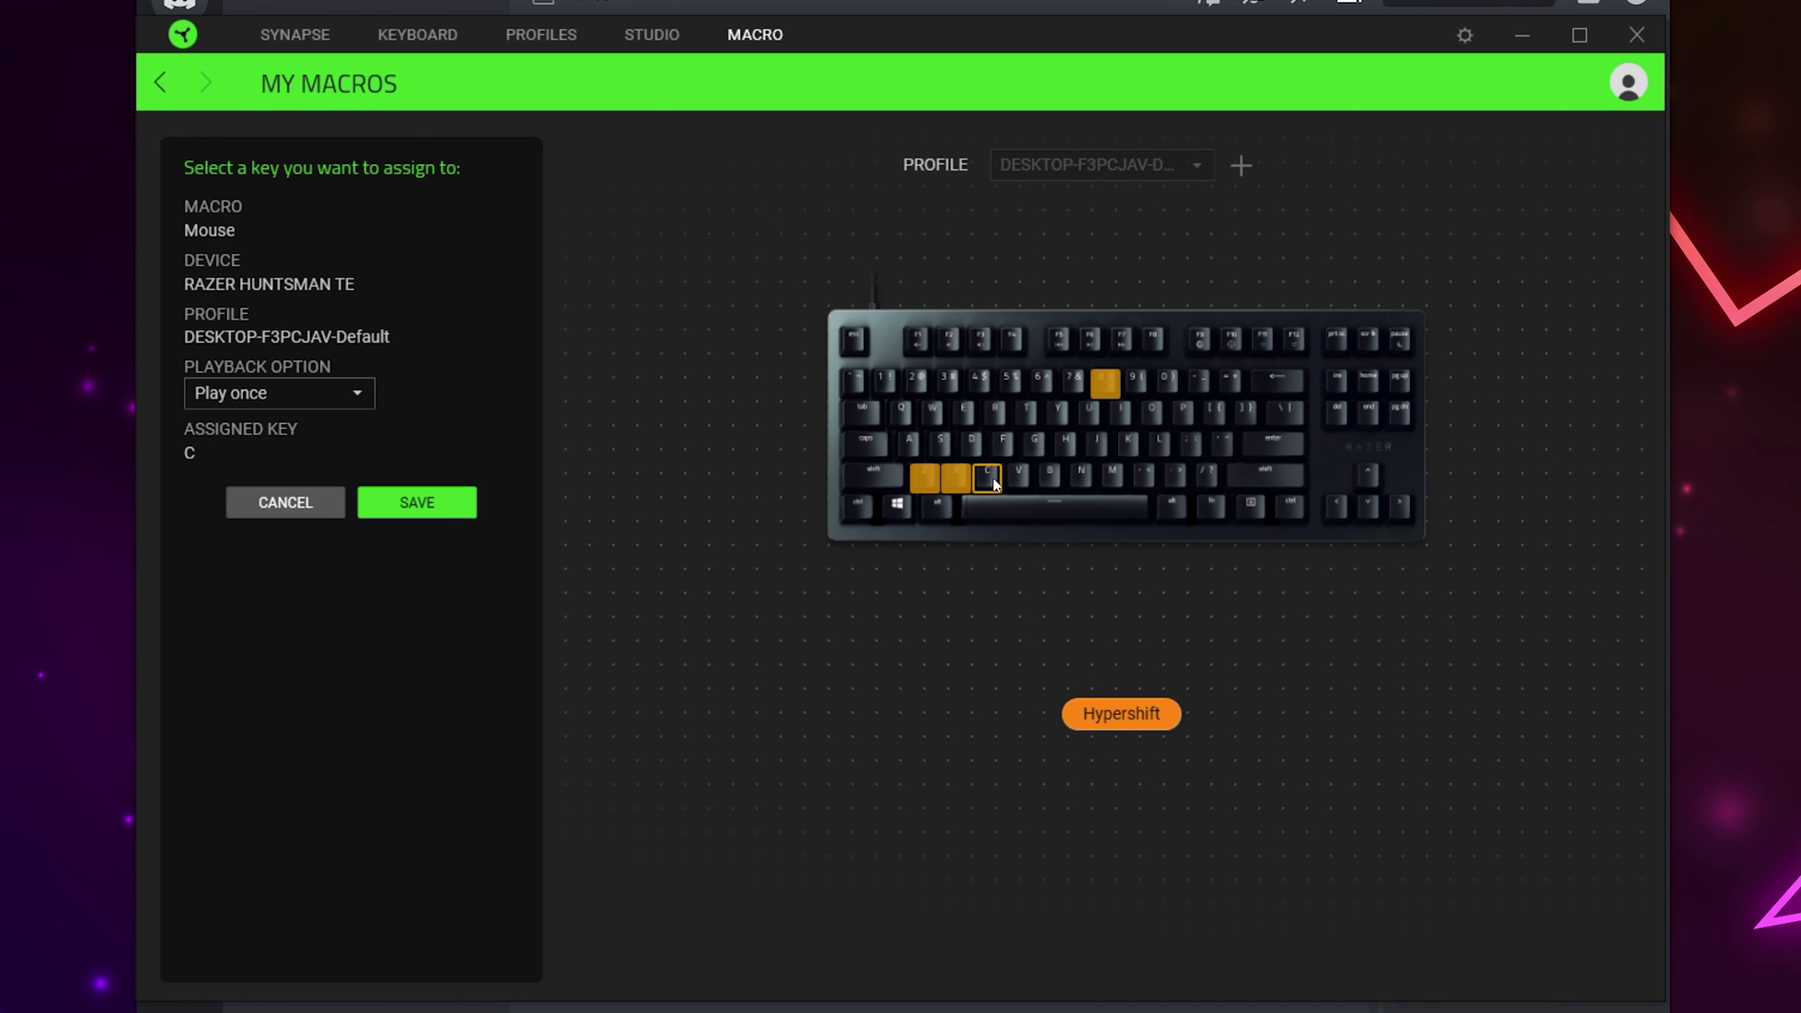
Keep playback set to Play once and save the key binding.
left_click(347, 397)
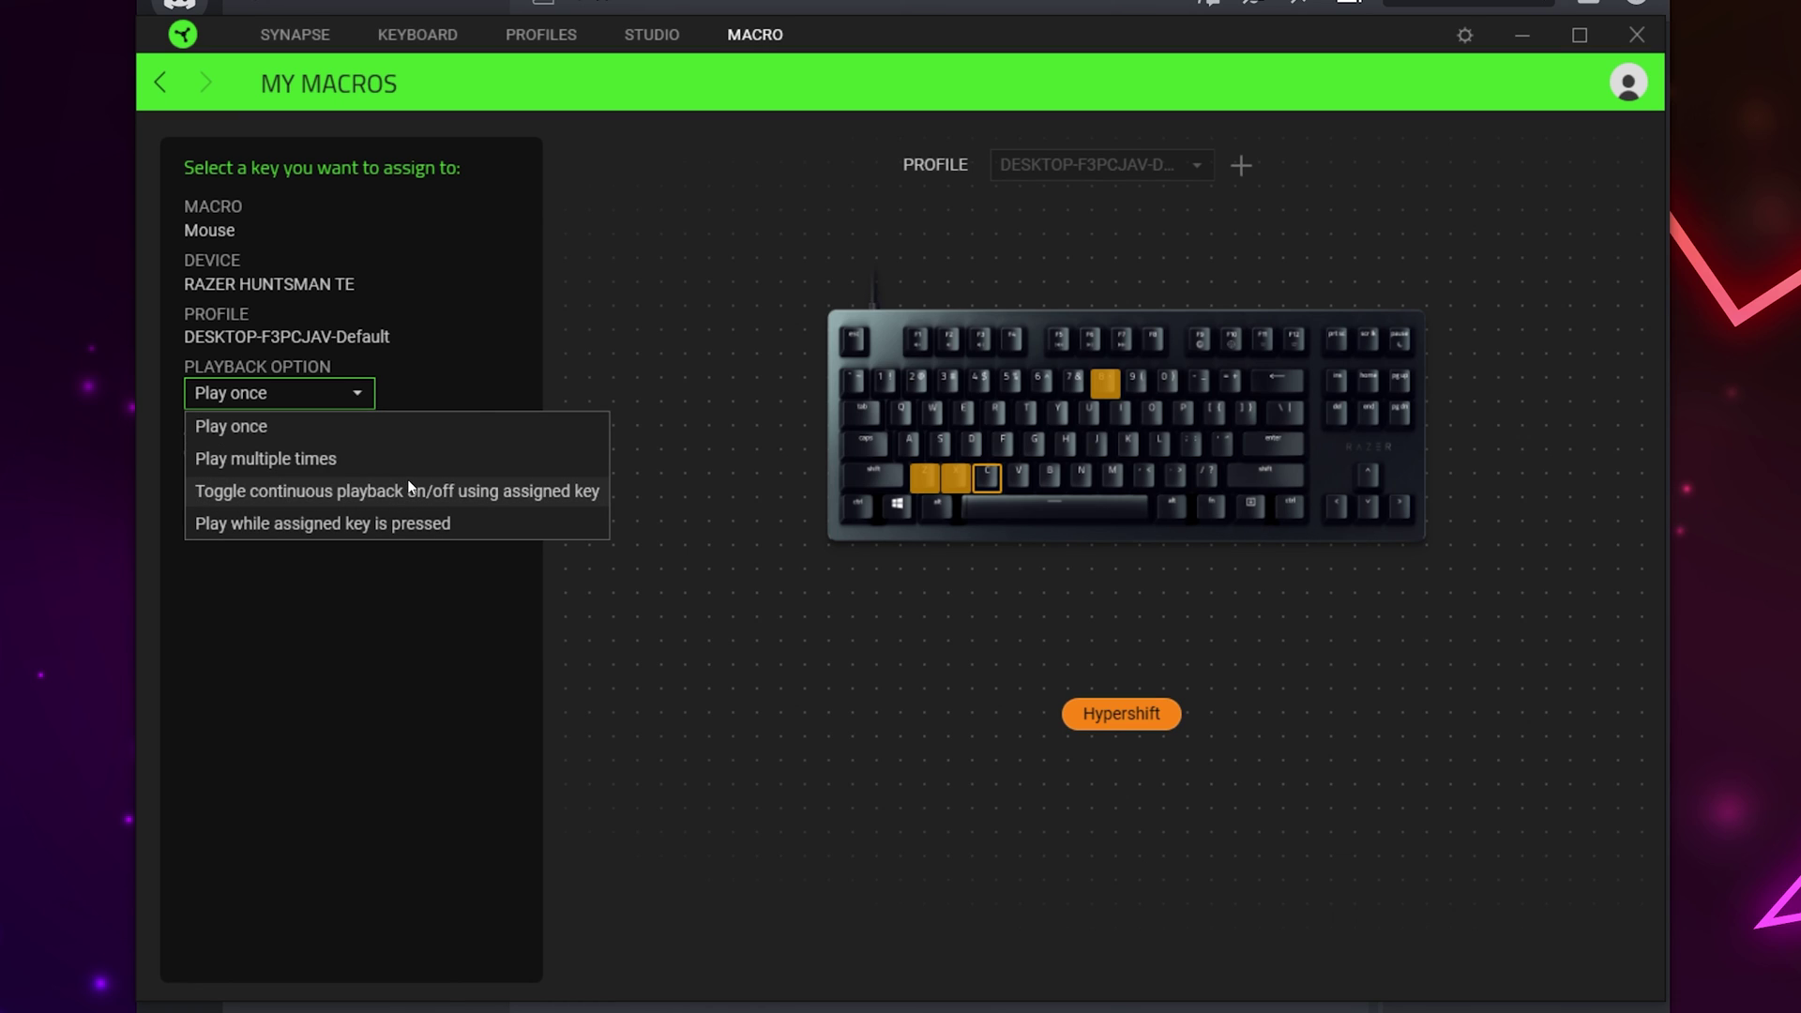
left_click(390, 430)
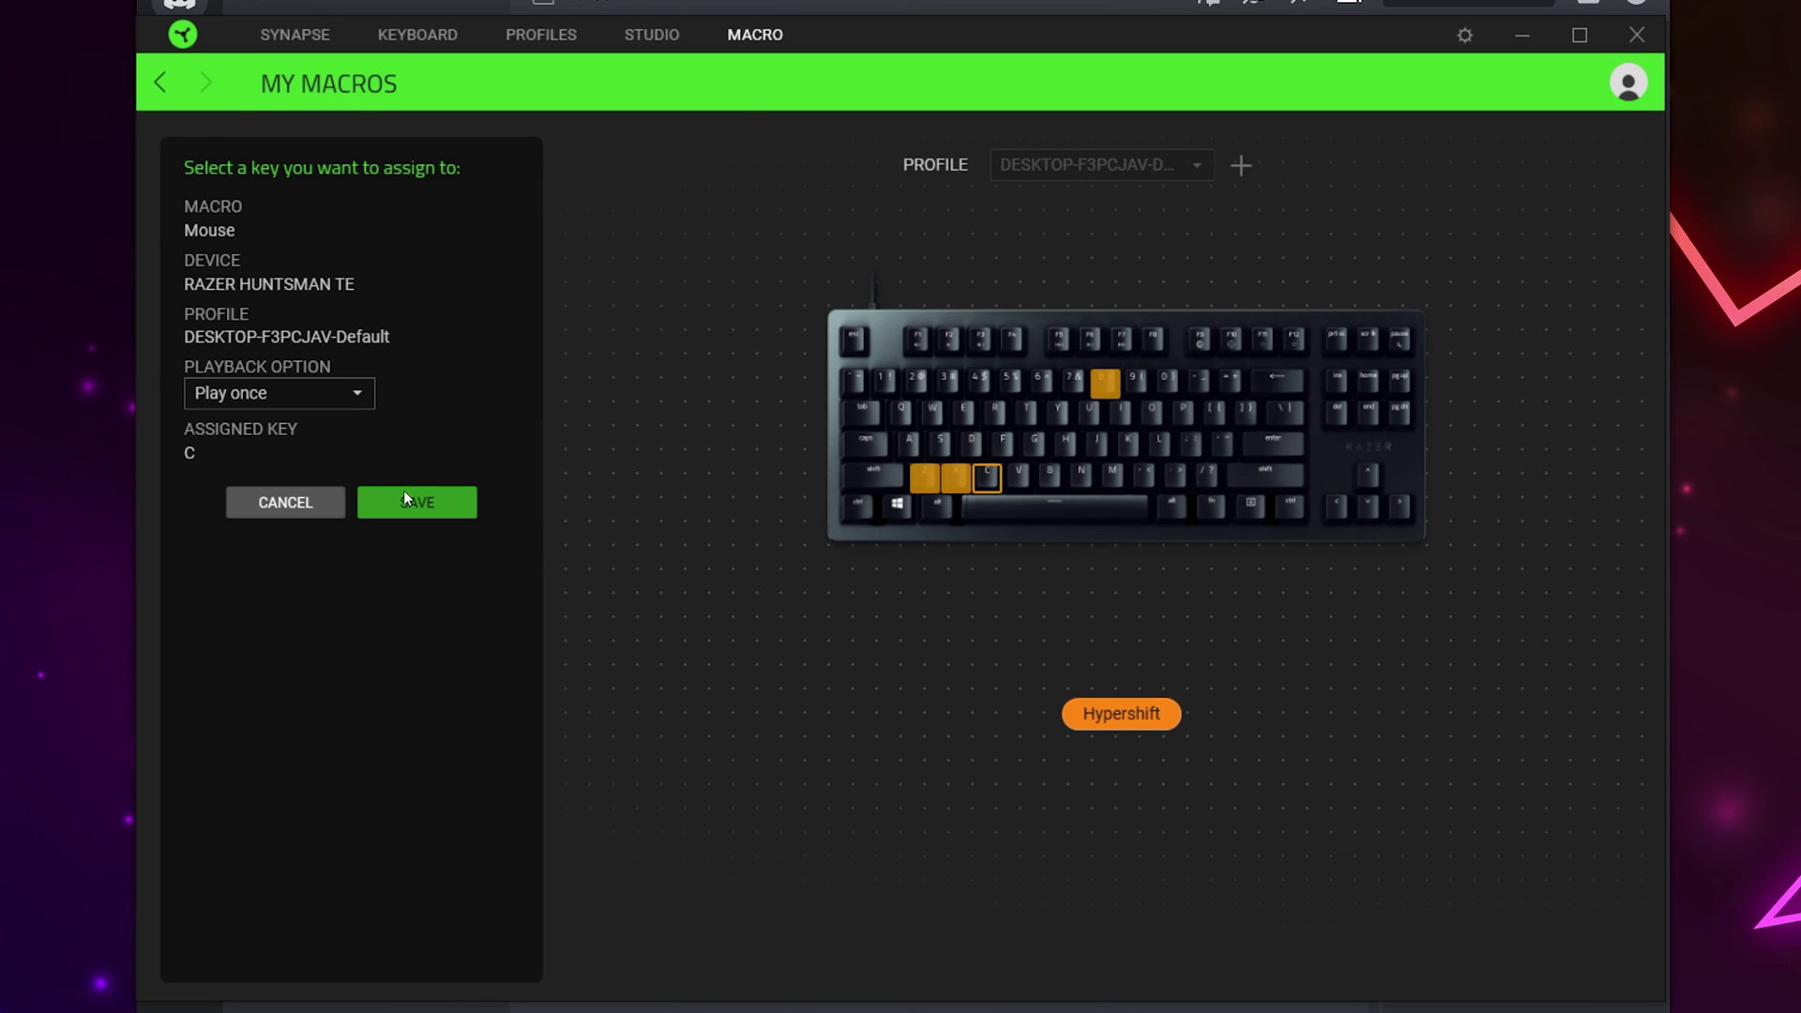
left_click(404, 495)
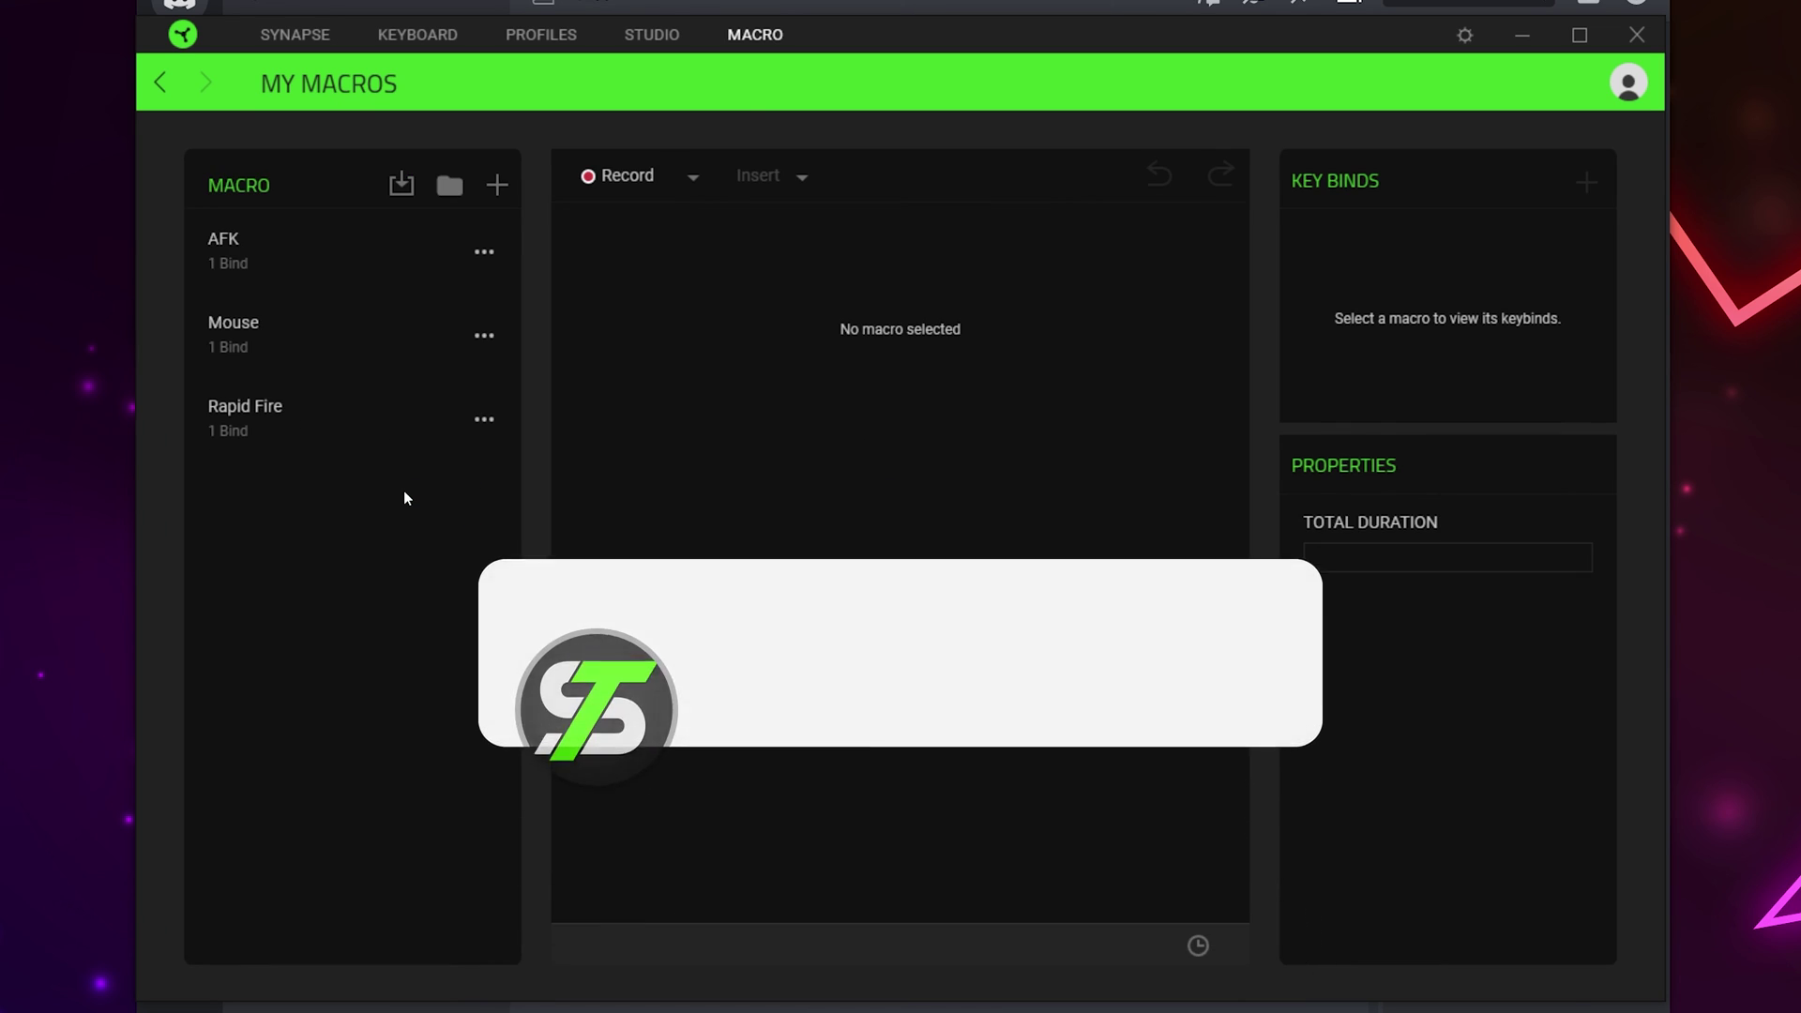